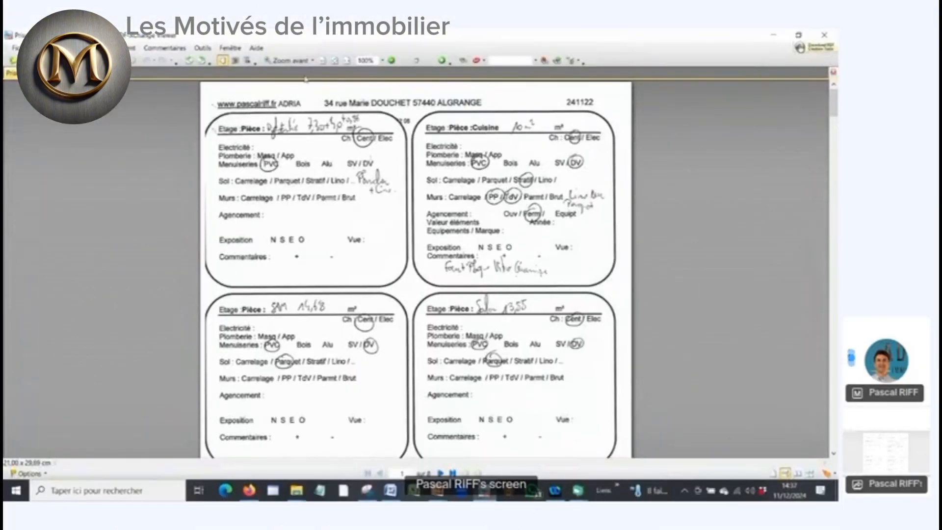
Zoom in on the scanned room notes and examine the handwritten room names and floor areas on the first page
click(347, 60)
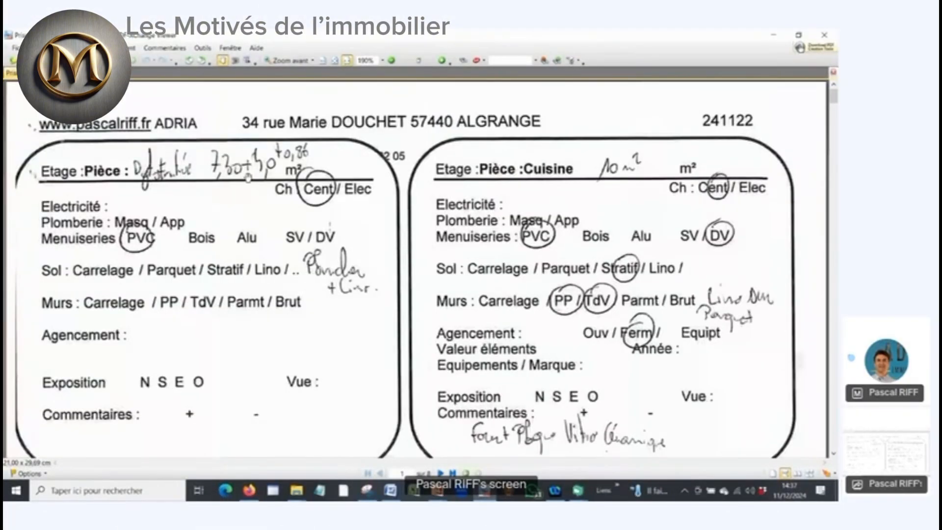
scroll(422, 269, down, 1)
scroll(422, 270, up, 3)
scroll(90, 198, down, 4)
scroll(90, 201, down, 15)
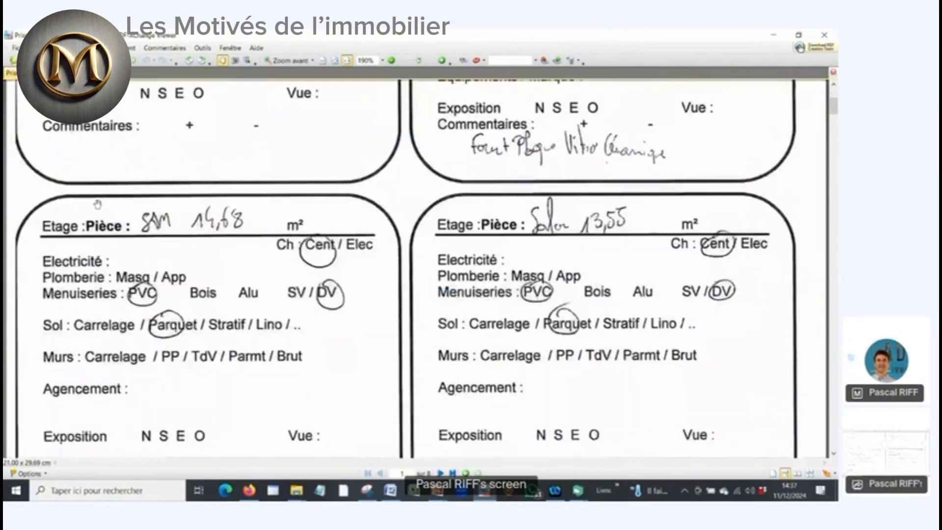
scroll(171, 206, up, 11)
scroll(171, 207, up, 9)
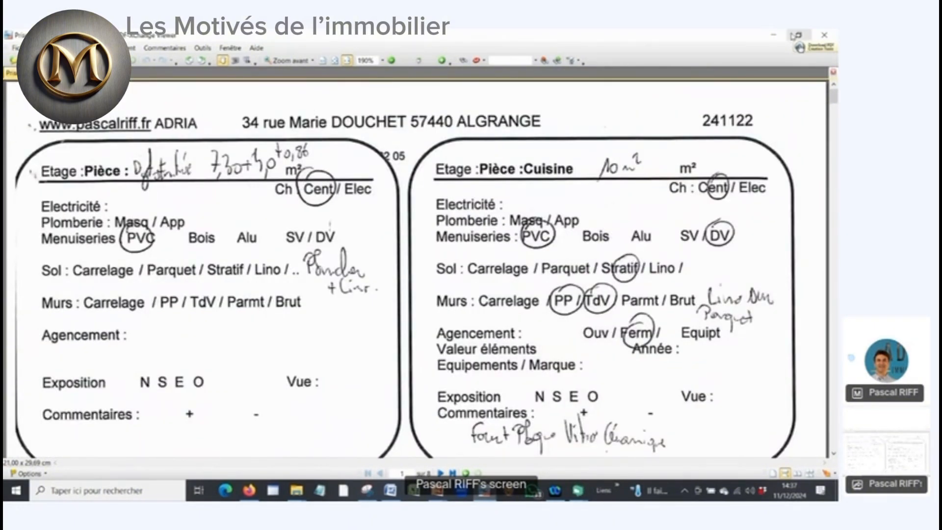
Place the scanned notes and the Word estimation report side by side, with the report at the rooms and surfaces summary
click(798, 35)
drag(666, 43, 4, 68)
click(391, 490)
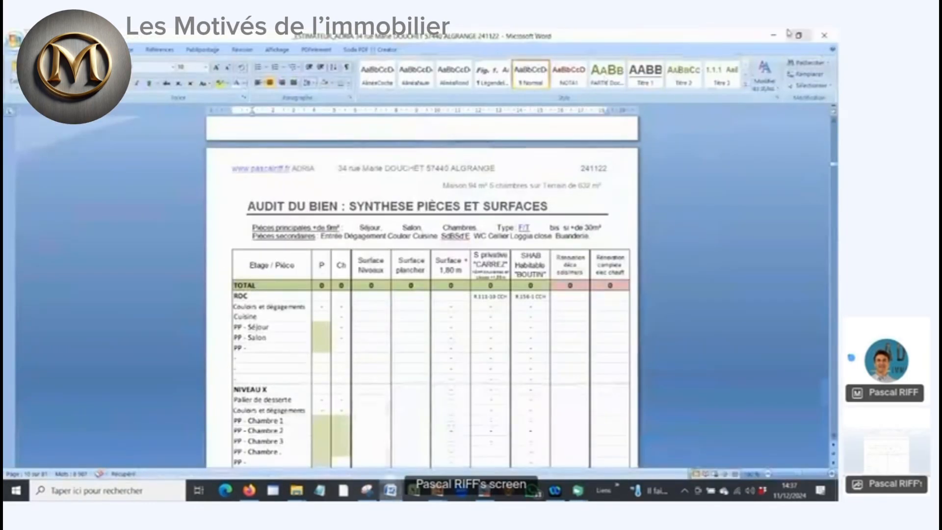
click(798, 35)
drag(471, 107, 836, 41)
scroll(719, 377, down, 5)
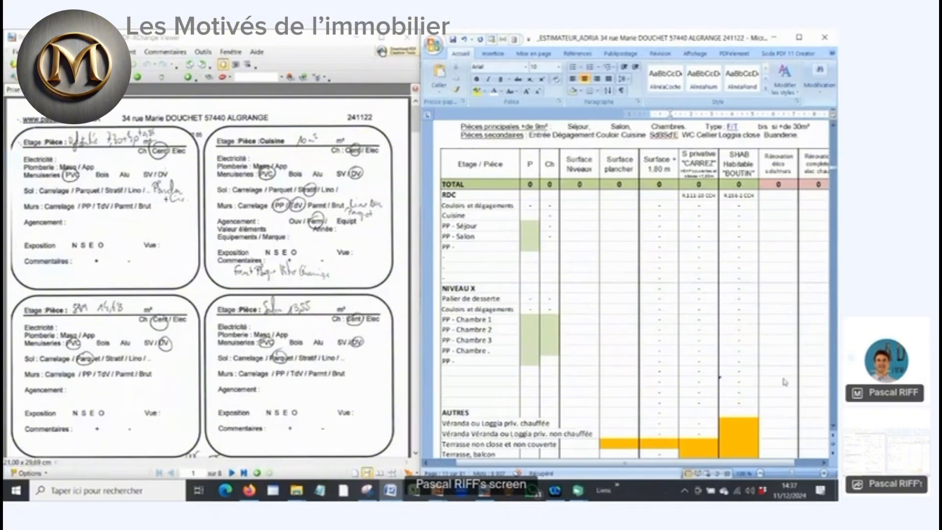
scroll(530, 262, up, 5)
scroll(530, 263, up, 2)
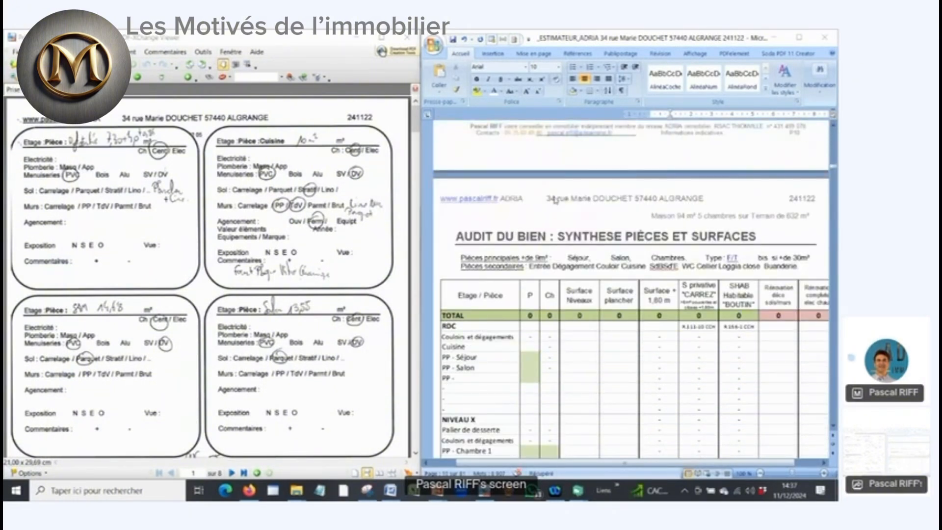
Go from the 01_LE BIEN_ESTIMATION folder to the property photos and examine the kitchen and bedroom pictures
mouse_move(297, 492)
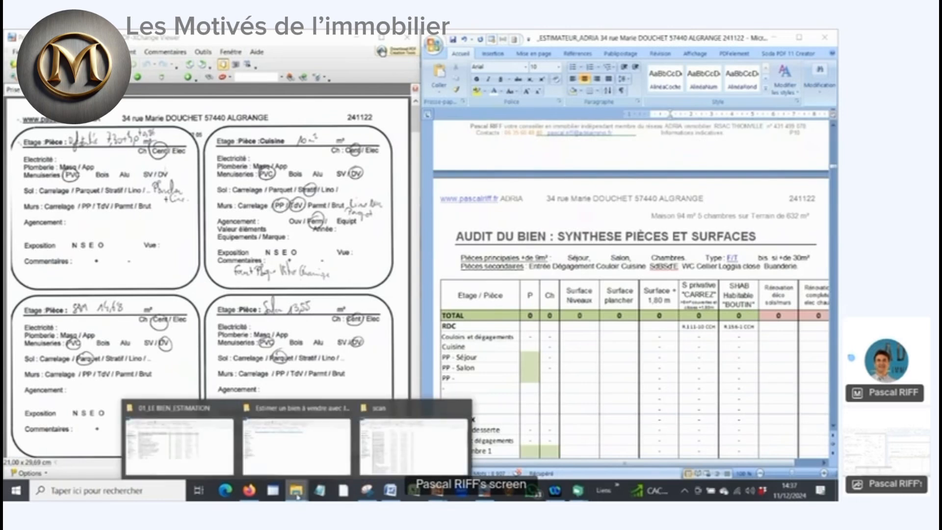
mouse_move(300, 456)
click(179, 444)
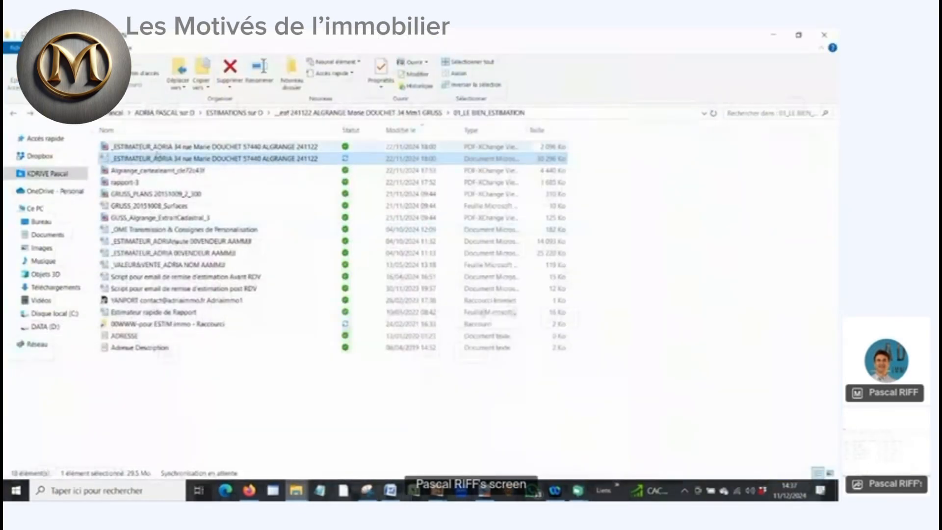
click(326, 113)
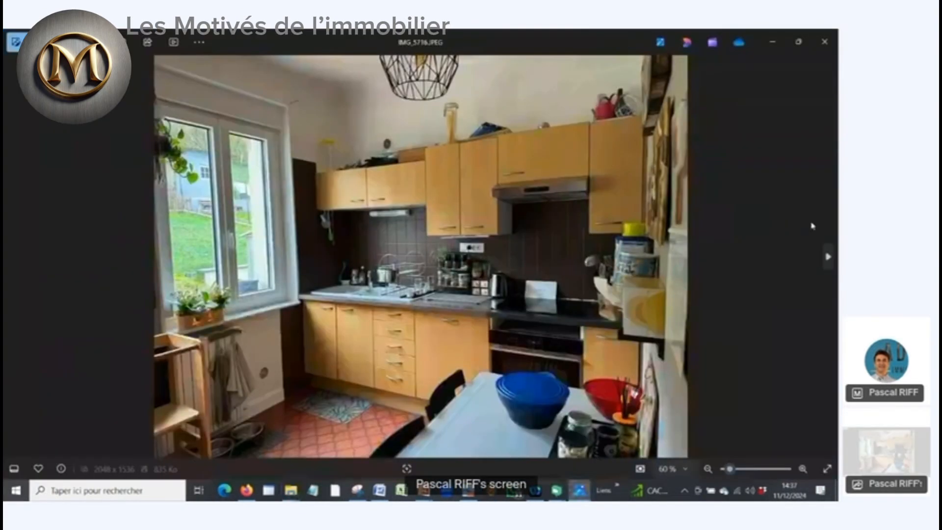
click(828, 259)
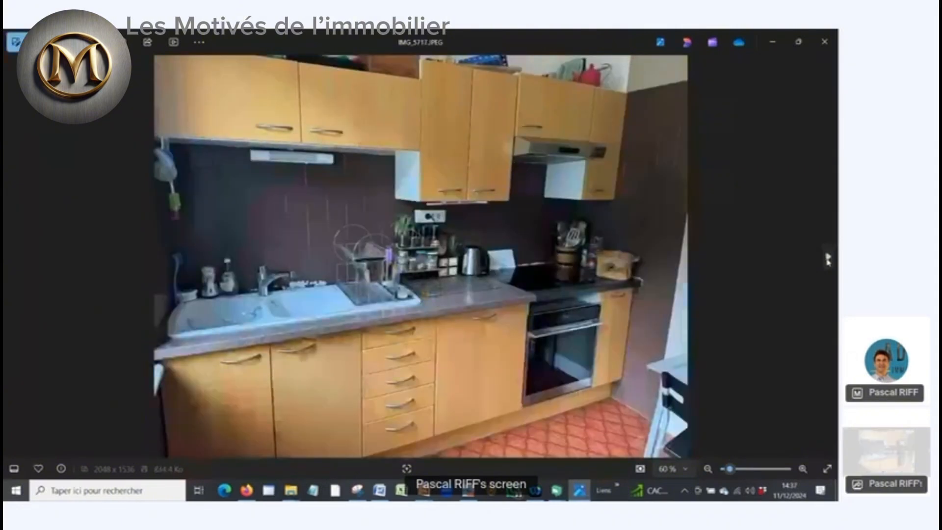
click(827, 259)
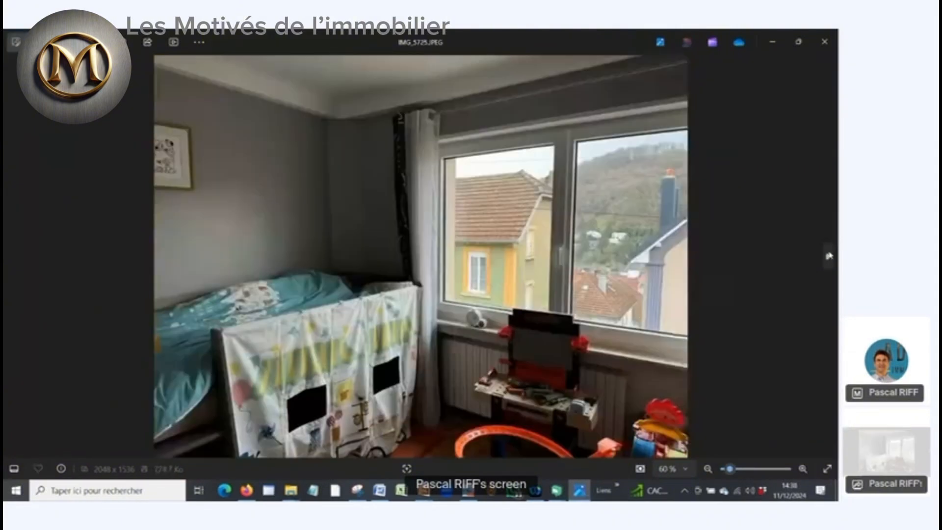
click(829, 255)
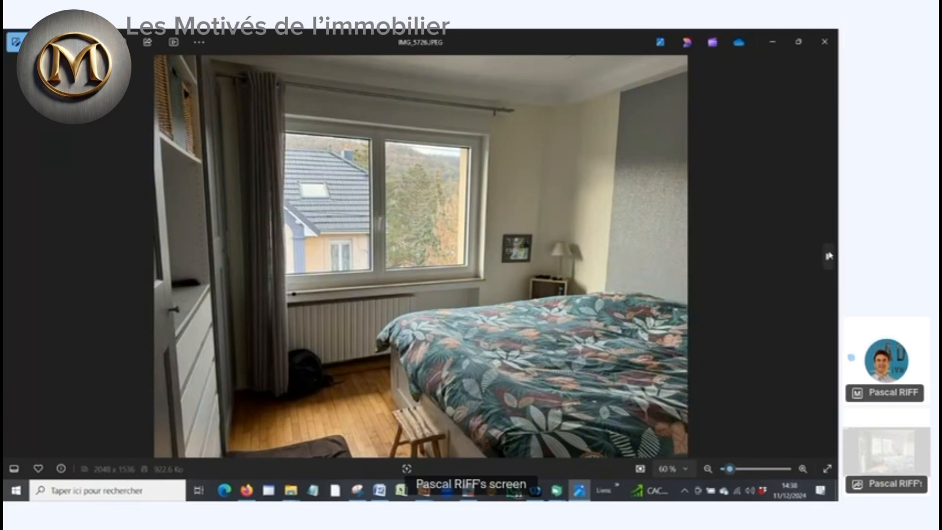
click(828, 255)
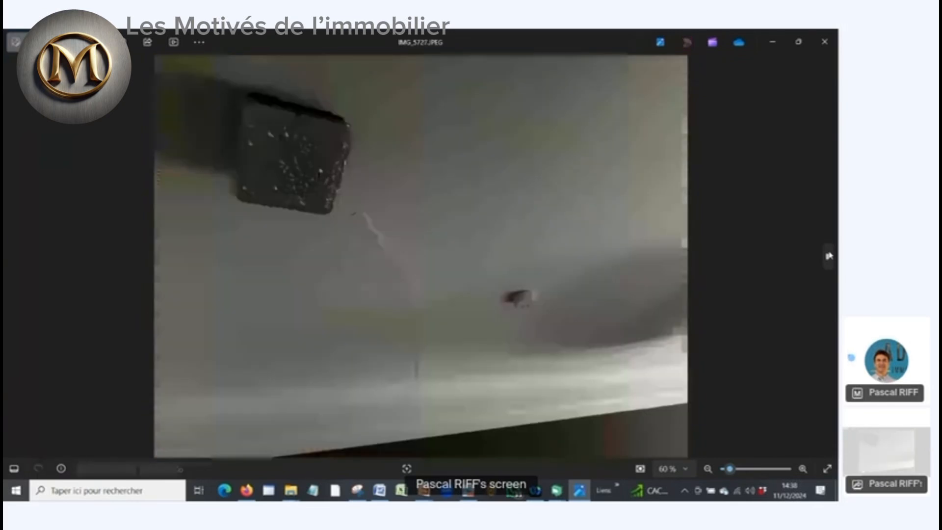
Continue through the property photos, examining the boiler, living room, hallway and decoration pictures
click(828, 256)
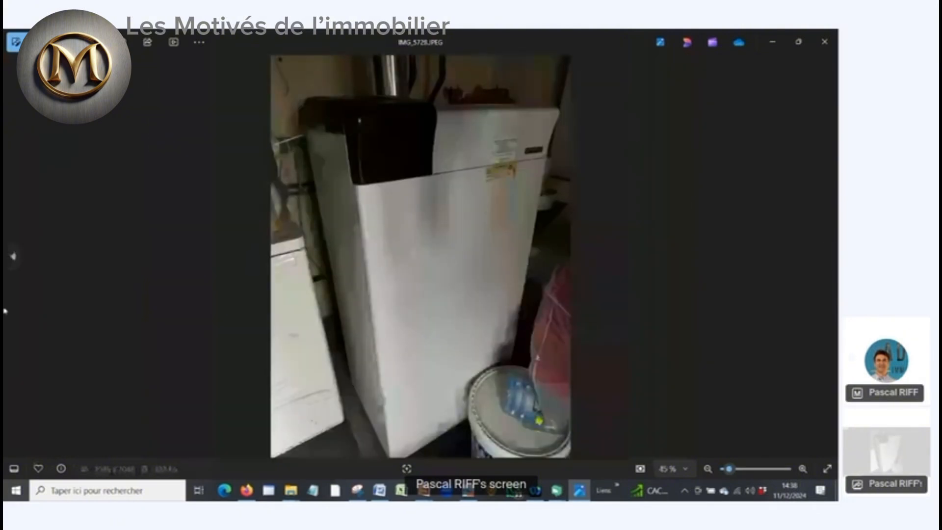
click(829, 256)
click(828, 257)
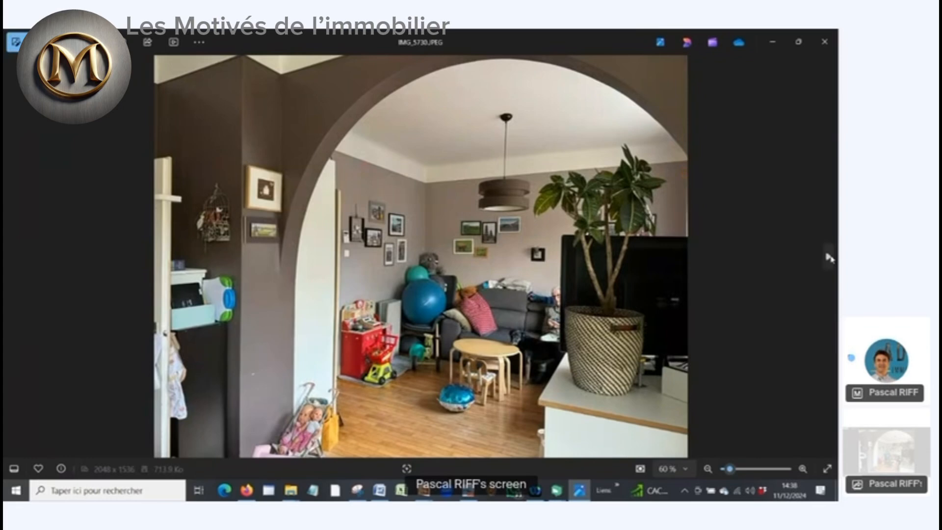
click(828, 257)
click(828, 257)
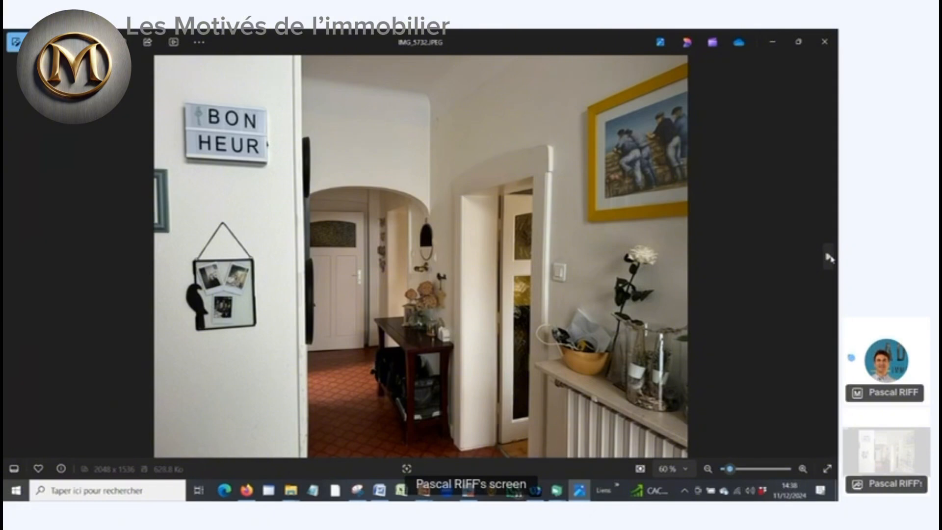
click(829, 257)
click(828, 257)
click(828, 257)
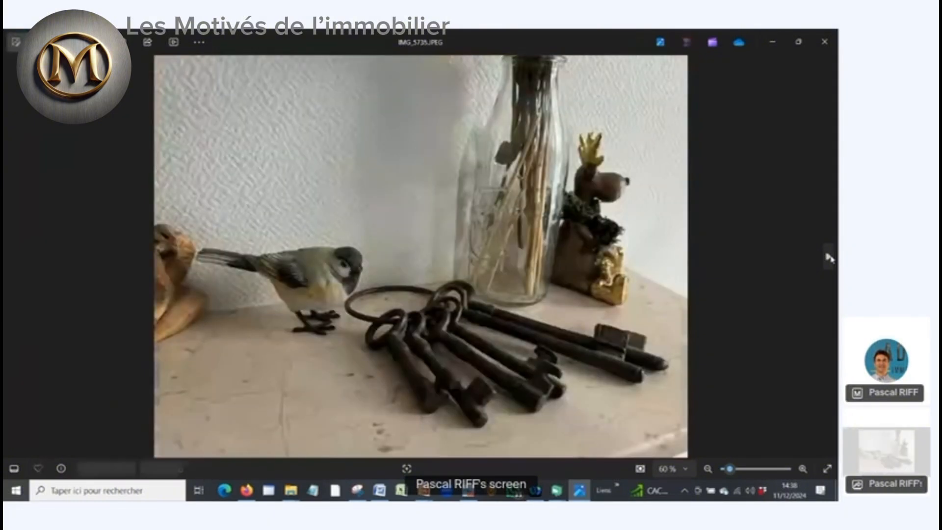
Return to the scanned notes and the Word report side by side, and open the embedded rooms and surfaces table for editing
click(462, 496)
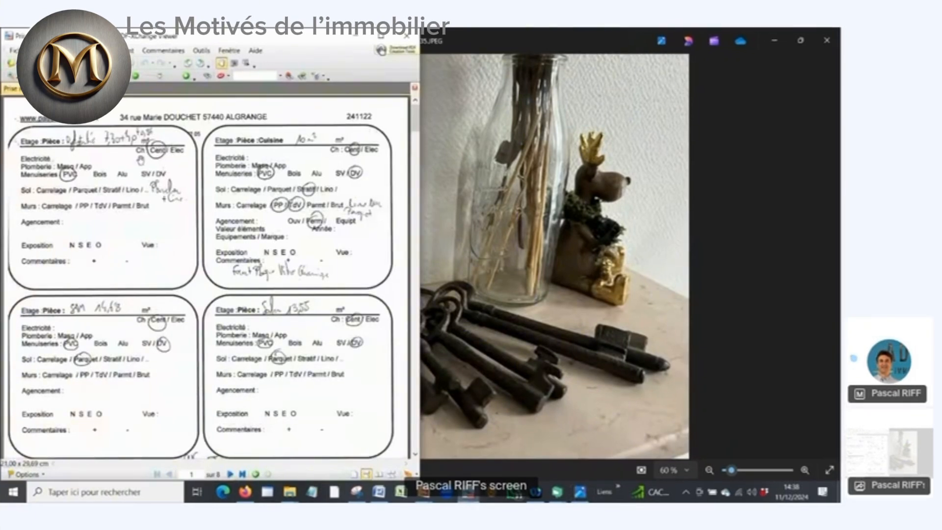
click(379, 491)
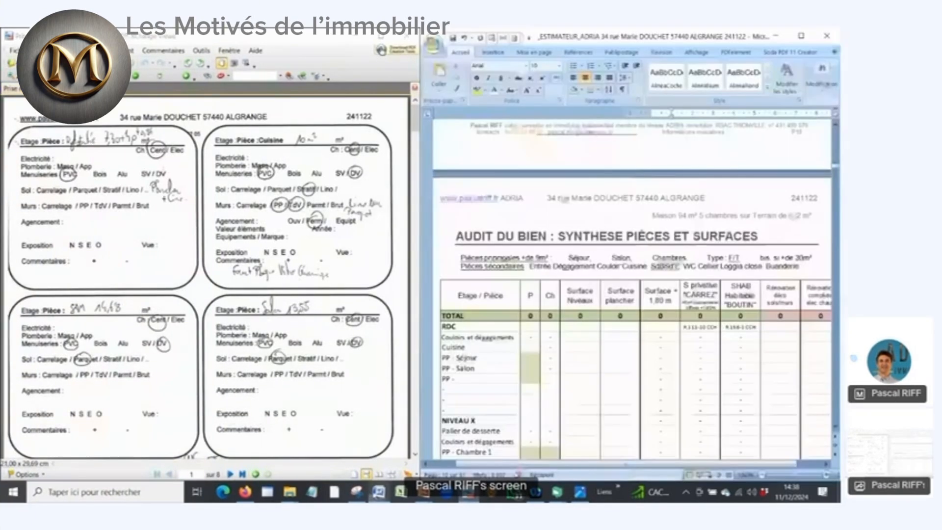
scroll(555, 254, down, 3)
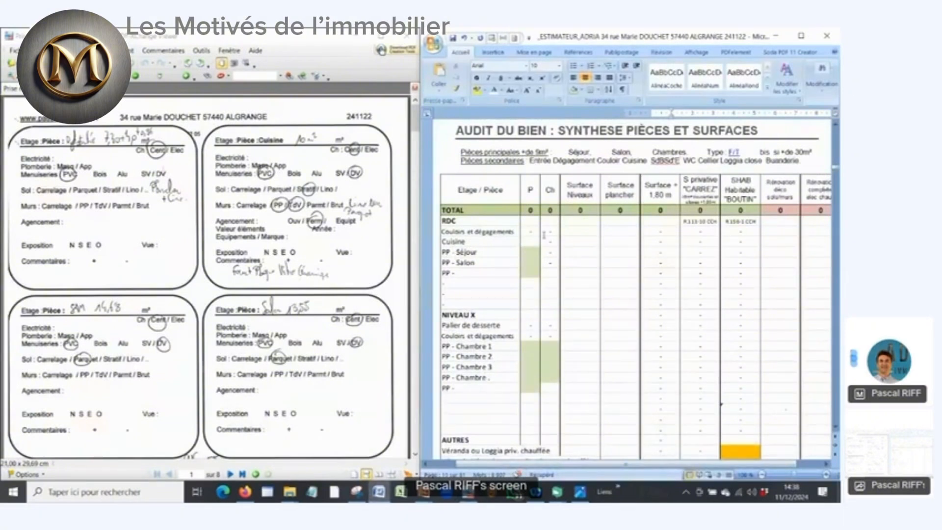
scroll(487, 254, up, 1)
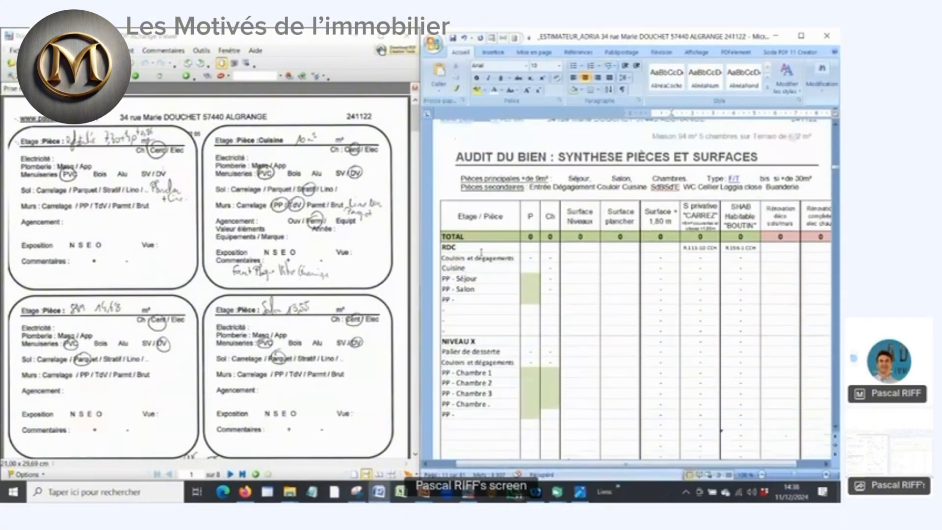
click(489, 261)
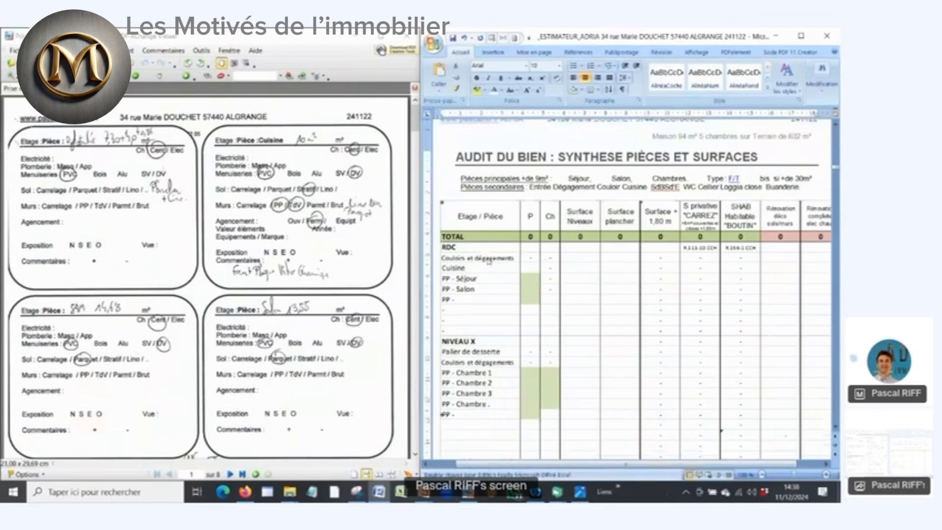
double_click(525, 265)
Rename the RDC level heading in the surfaces table as RDJ
click(465, 287)
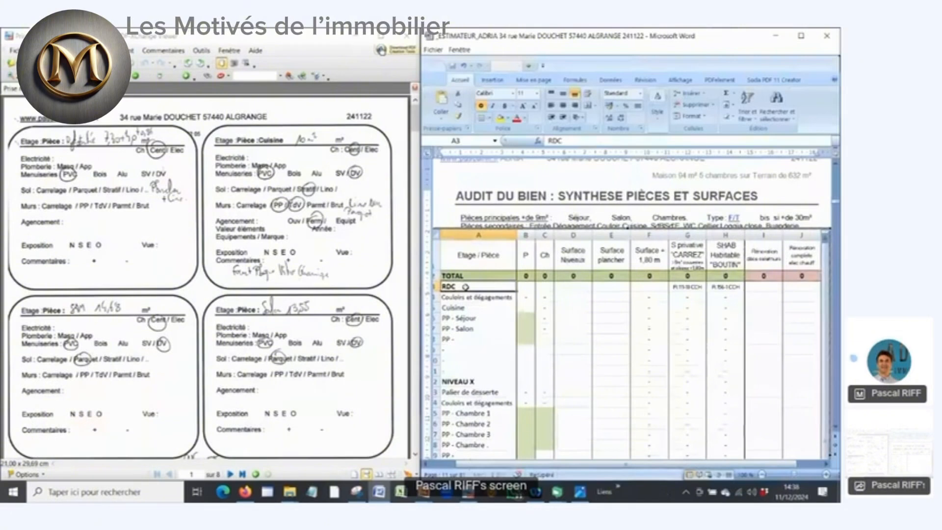
double_click(465, 287)
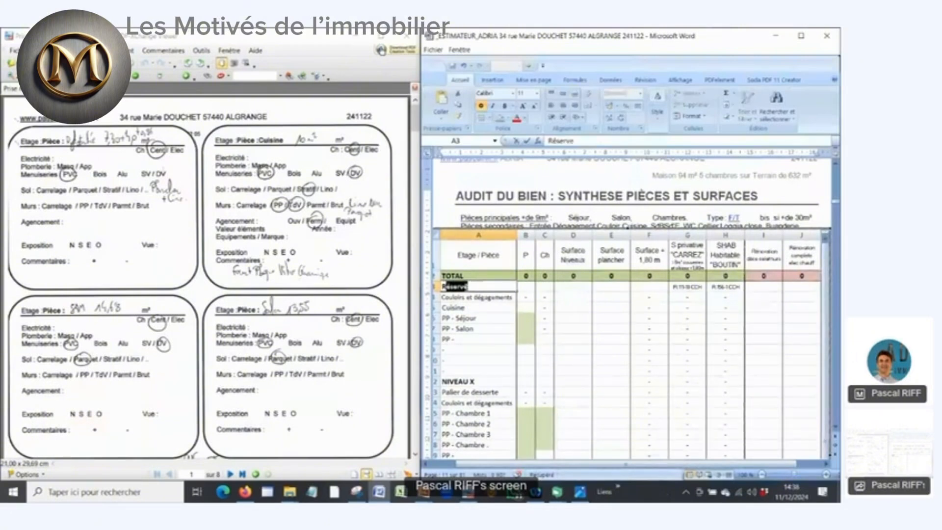
key(BackSpace)
text(I)
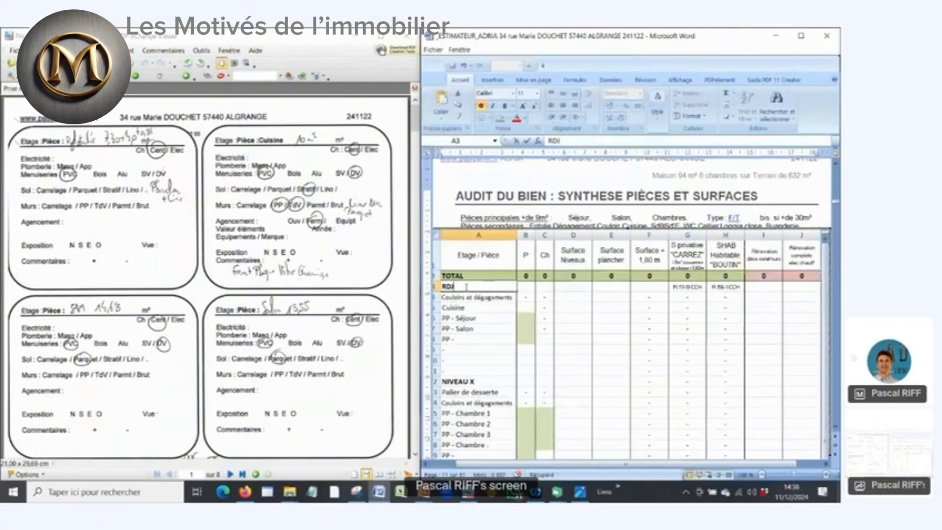
key(Return)
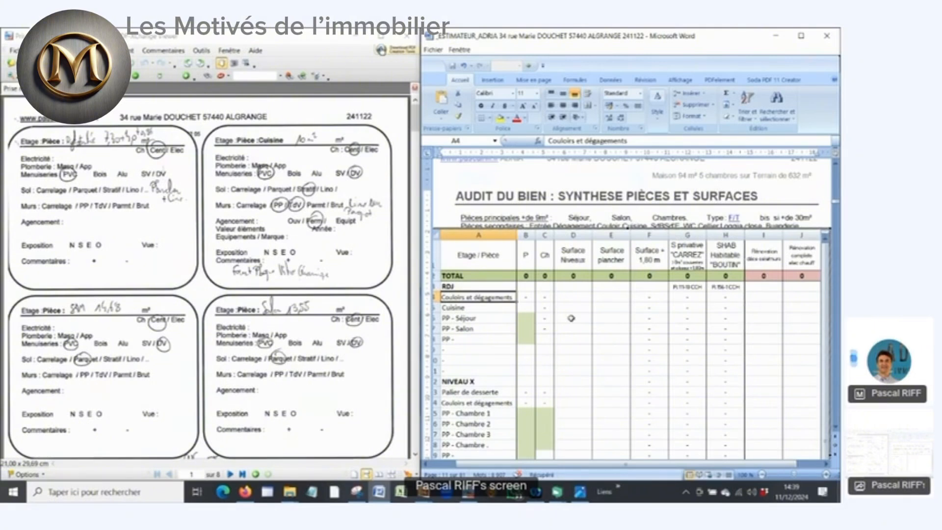
Enter =7,30+4+0,86 as the Surface plancher of the RDJ Couloirs et dégagements row
click(572, 296)
key(Right)
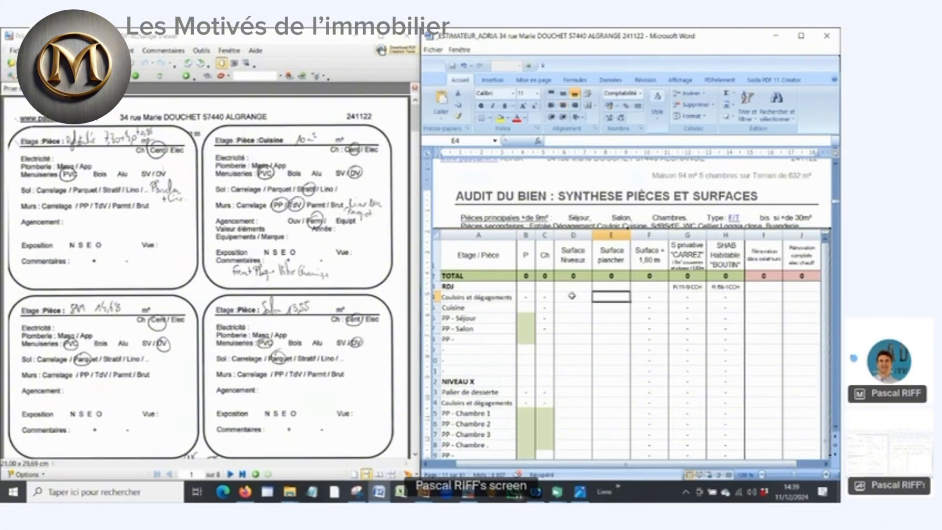
text(=)
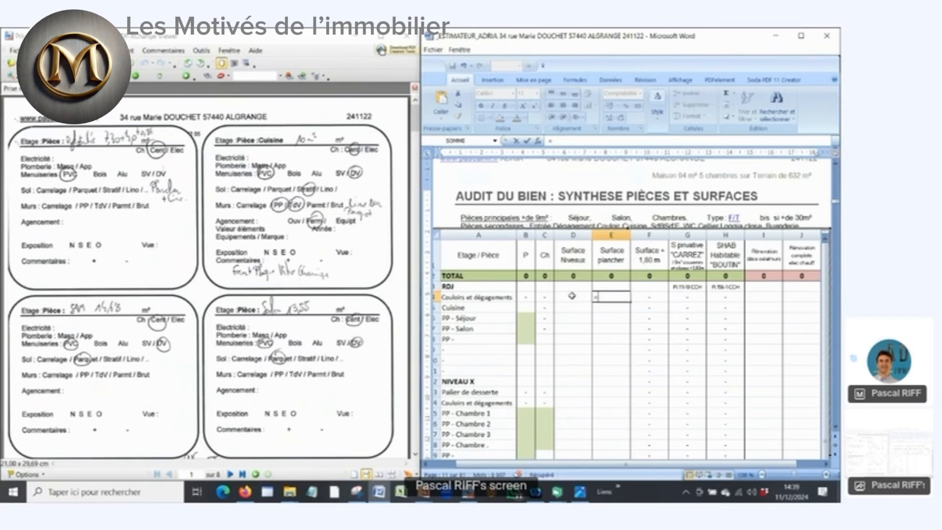
text(7,30+4+)
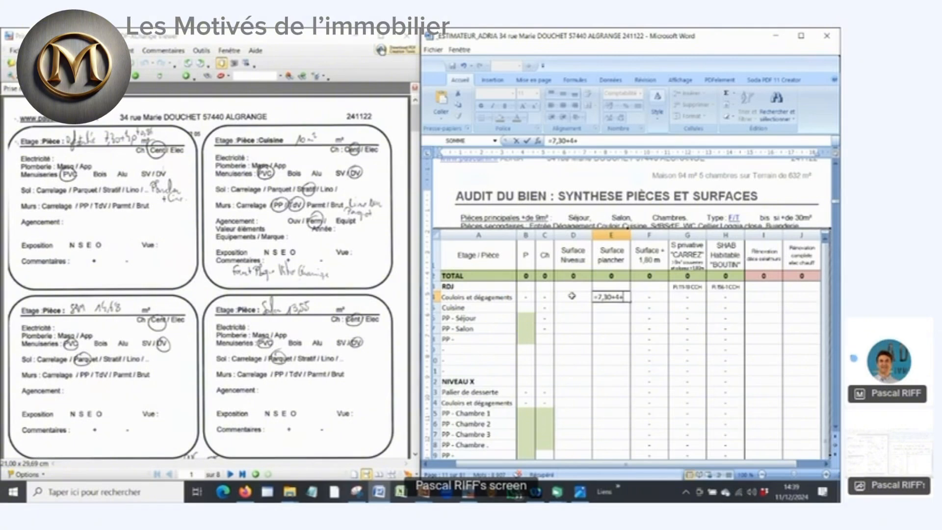
text(0,86)
key(Return)
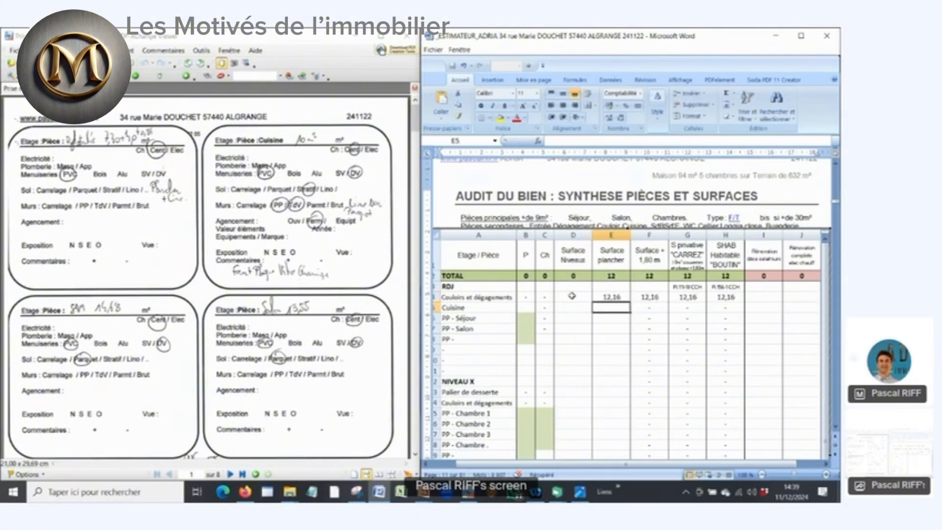
key(Up)
key(Right)
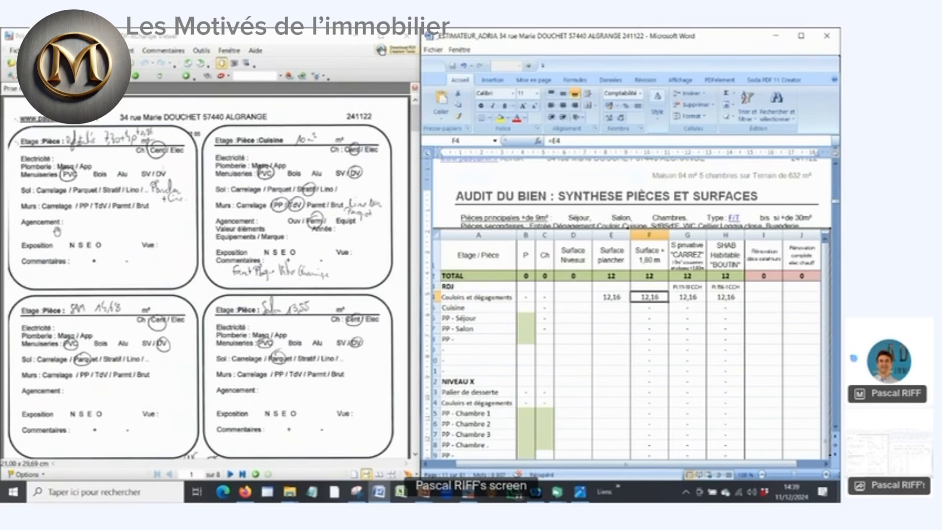
Set the Surface plancher of the Cuisine row to 10
click(464, 306)
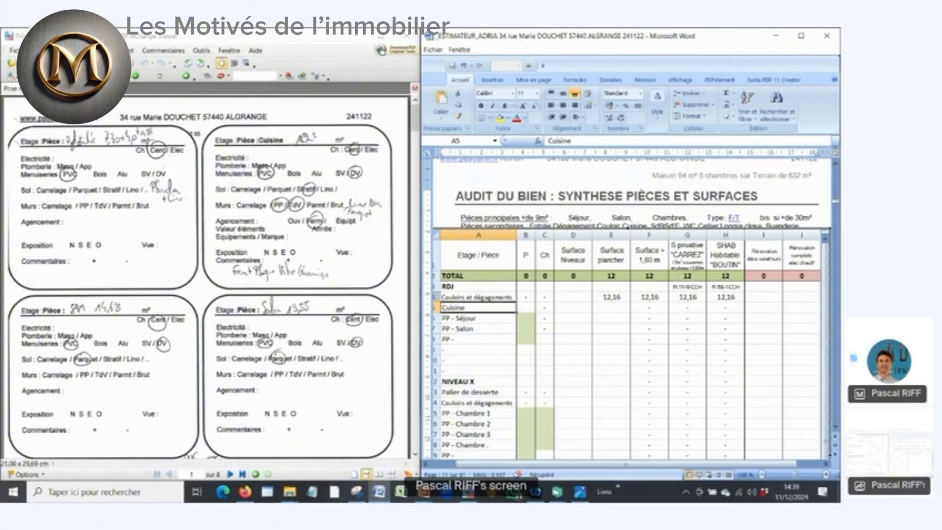
click(598, 305)
text(10)
key(Return)
key(Up)
key(Left)
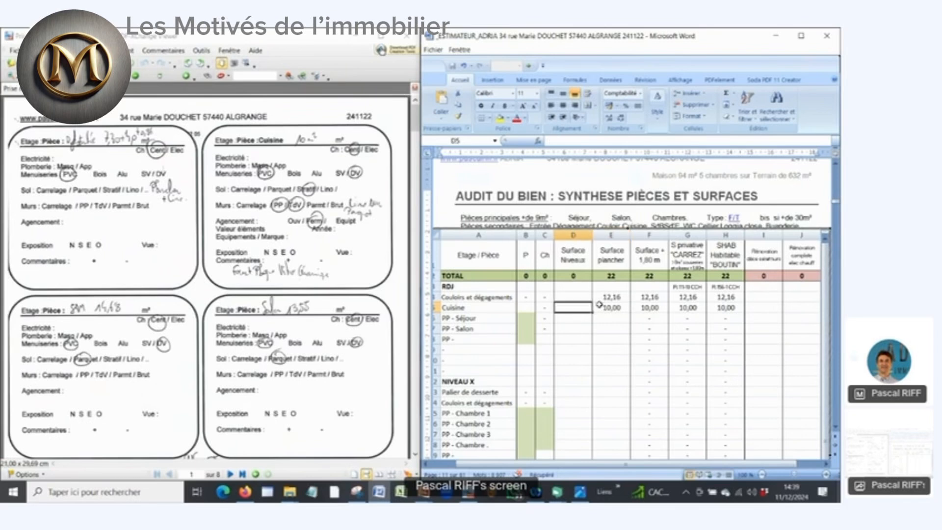
key(Left)
key(Left)
key(Left)
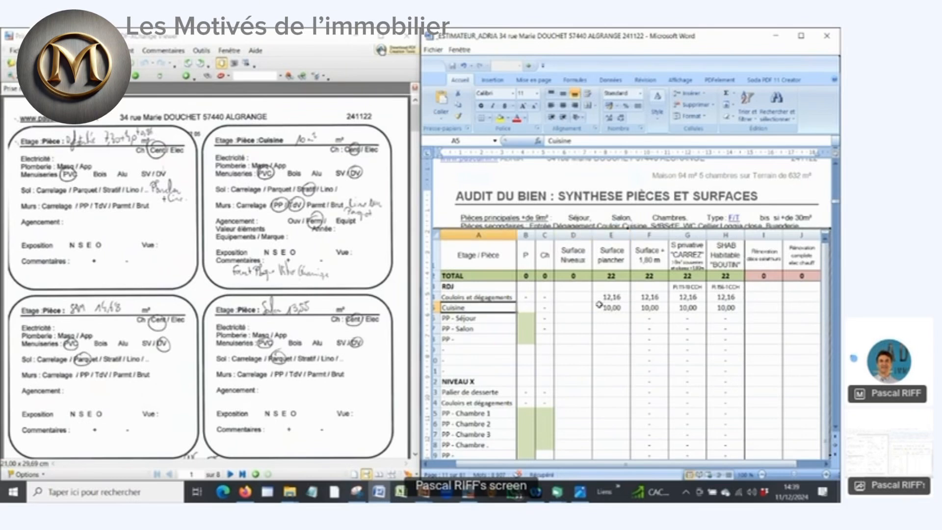
Rename the PP - Séjour row of the RDJ level as PP - Séjour SAM
click(456, 322)
key(F2)
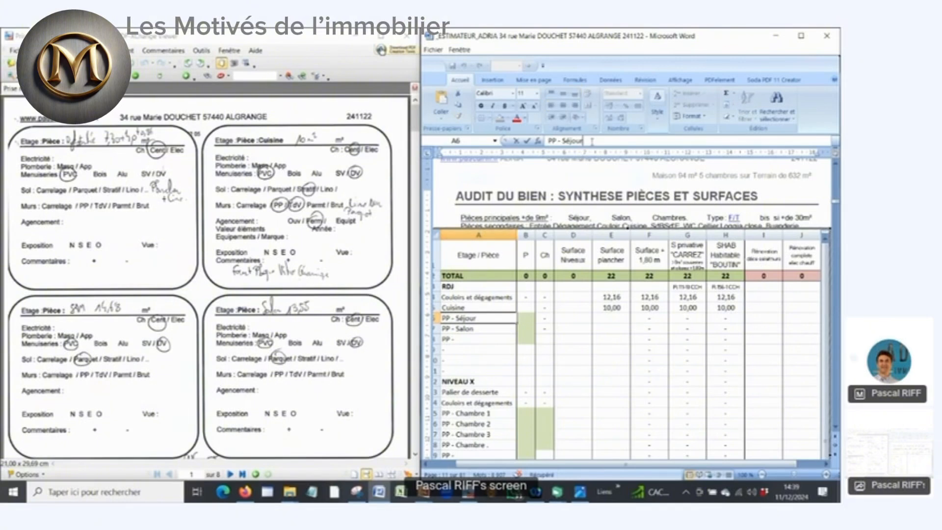
text(SAM)
key(Tab)
Set the Surface plancher of the PP - Séjour SAM row to 14,68
key(Tab)
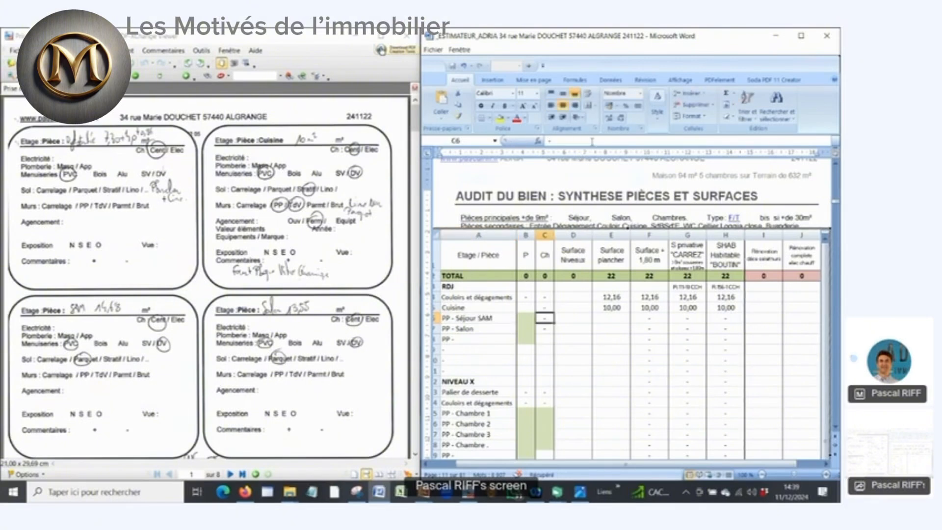
key(Tab)
key(Tab)
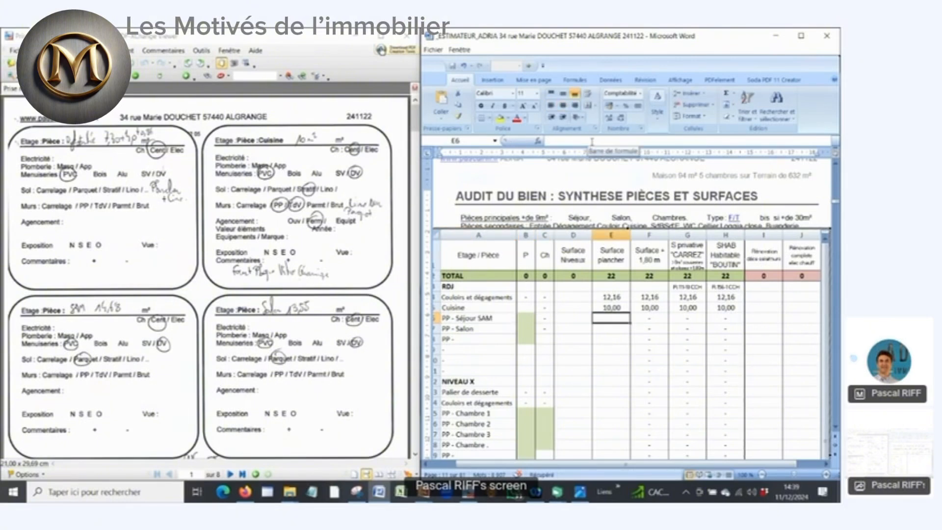
text(14,)
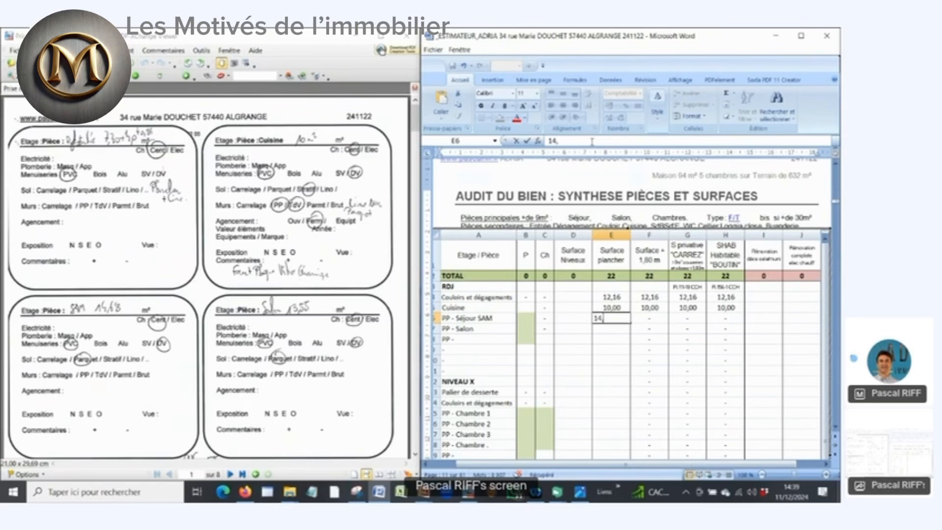
text(68)
key(Return)
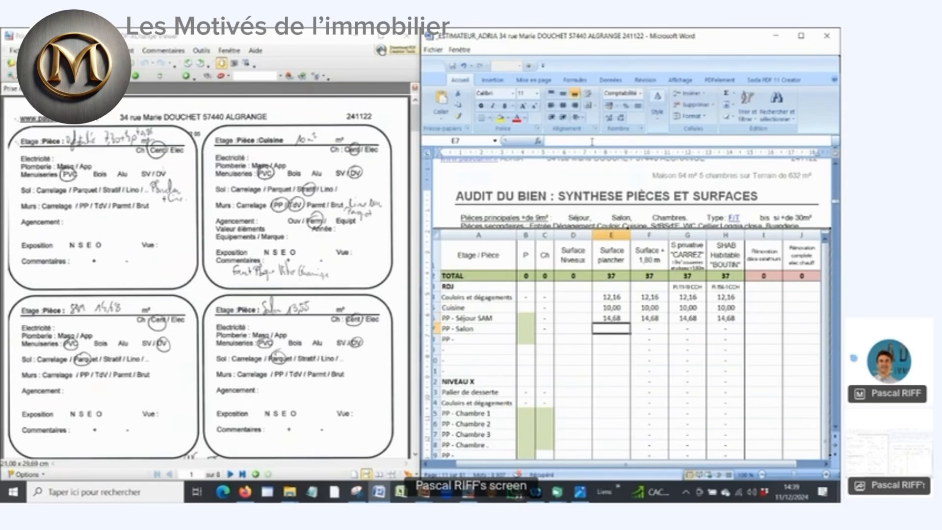
Enter 1 in the P column of the PP - Séjour SAM row
key(Home)
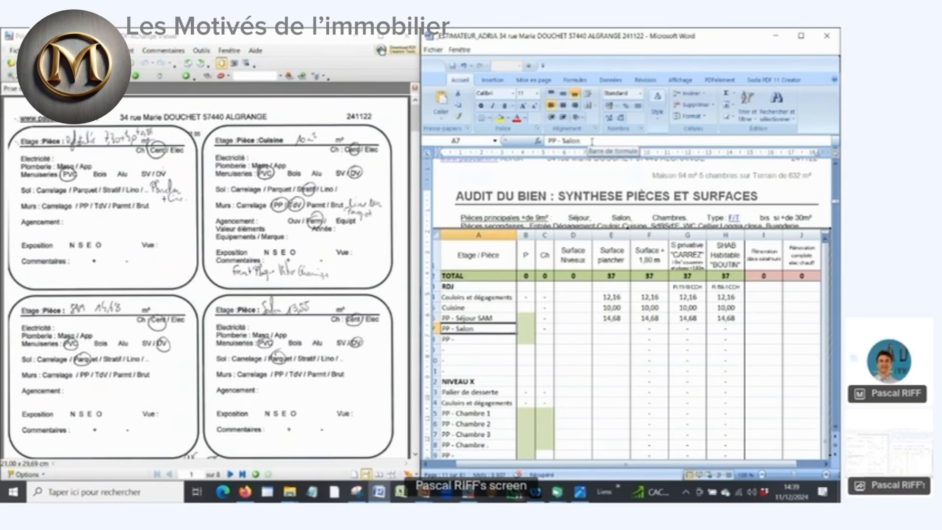
key(Up)
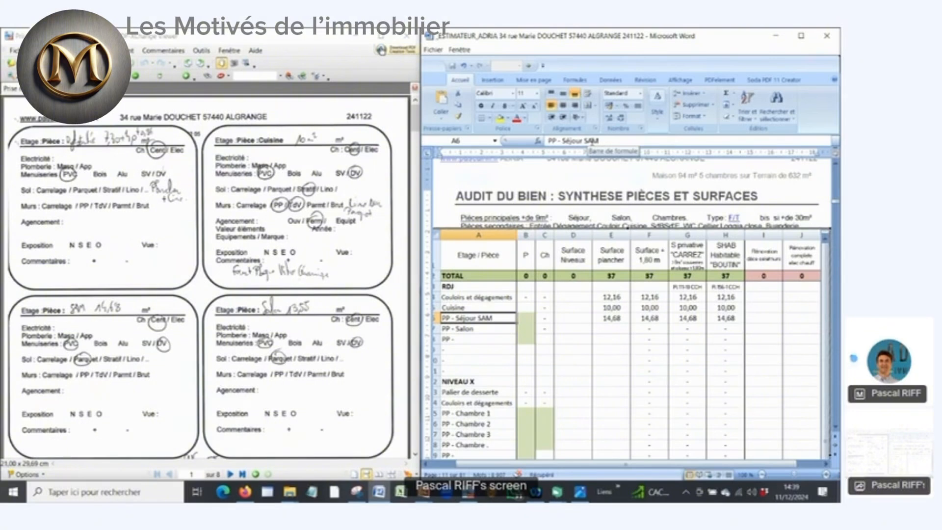
key(Right)
text(1)
key(Return)
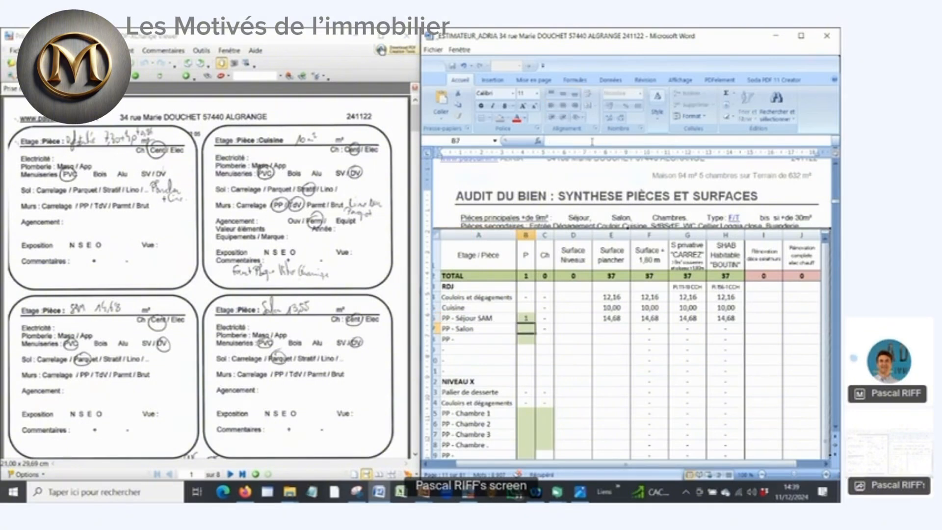
key(Up)
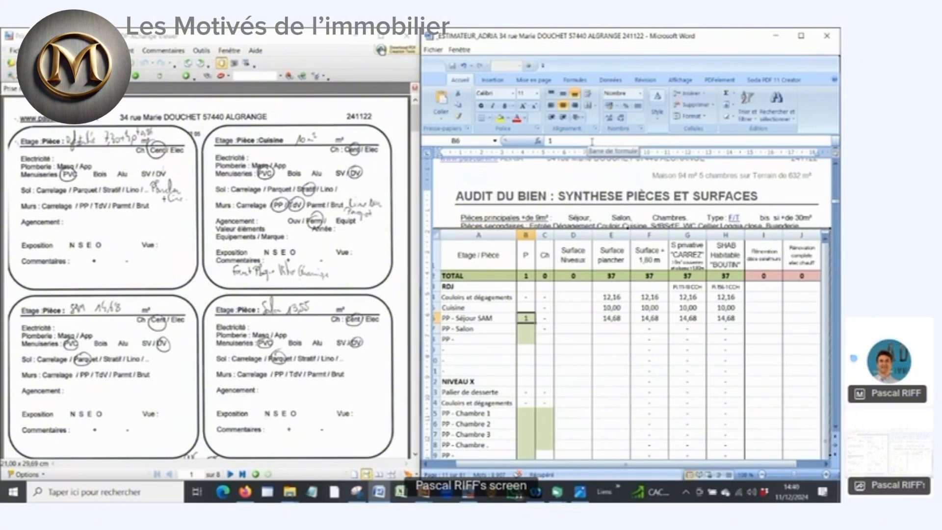
key(Up)
key(Down)
key(Left)
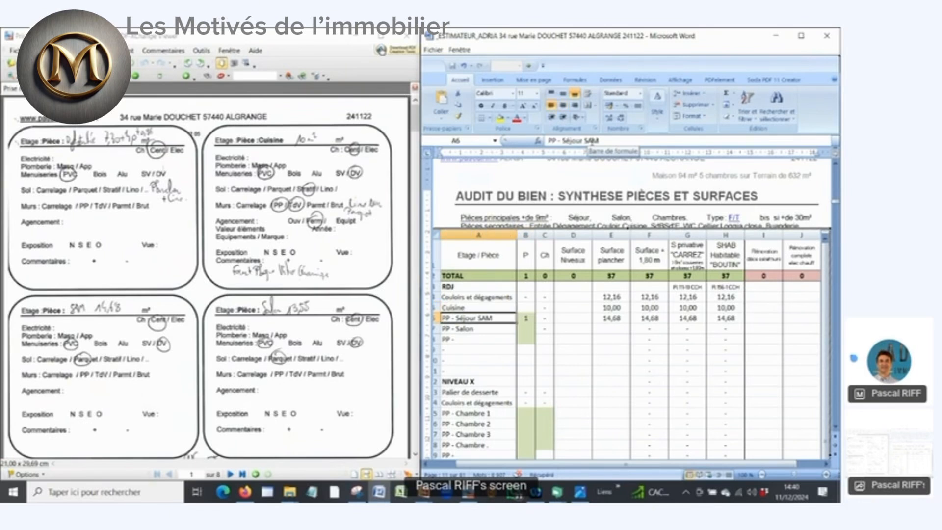
Enter 1 in the P column of the PP - Salon row
key(Down)
key(Right)
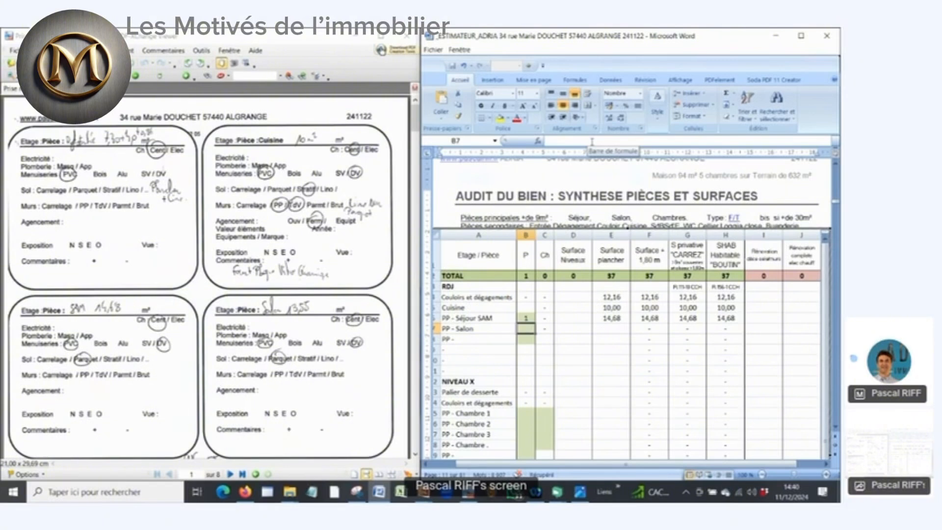
text(1)
key(Right)
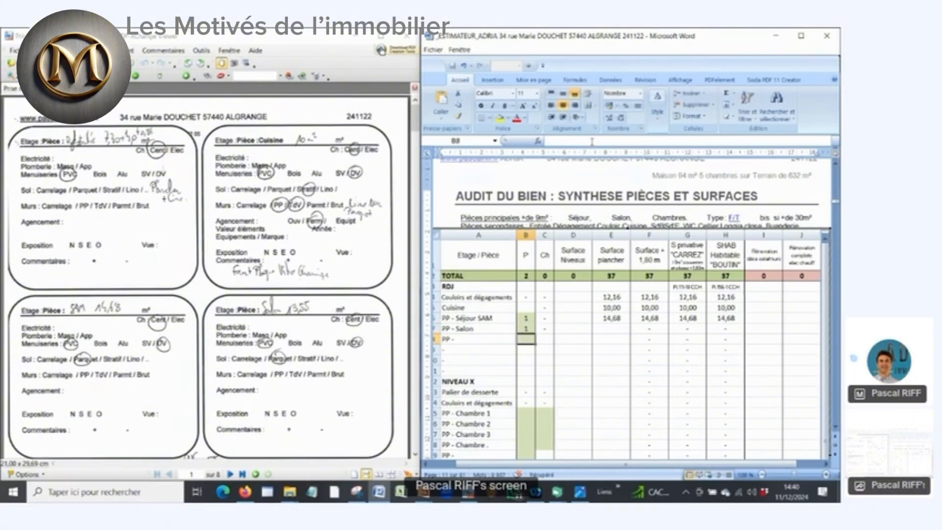
Set the Surface plancher of the PP - Salon row to 13,55
key(Right)
key(Right)
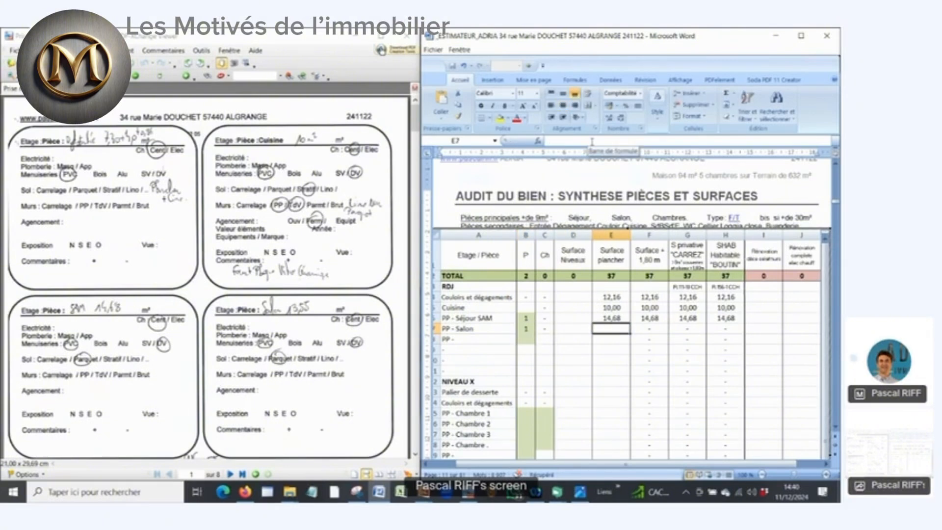
text(13,55)
key(Return)
key(Up)
key(Up)
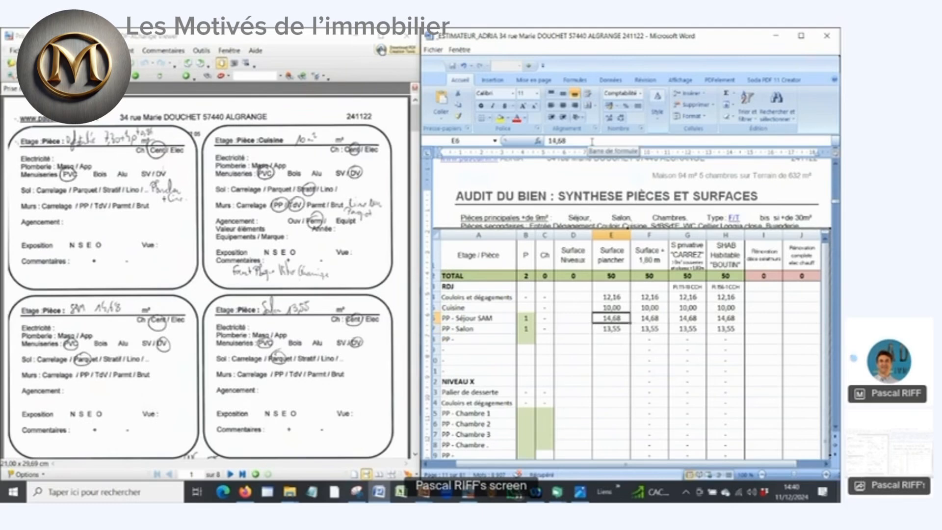
key(Down)
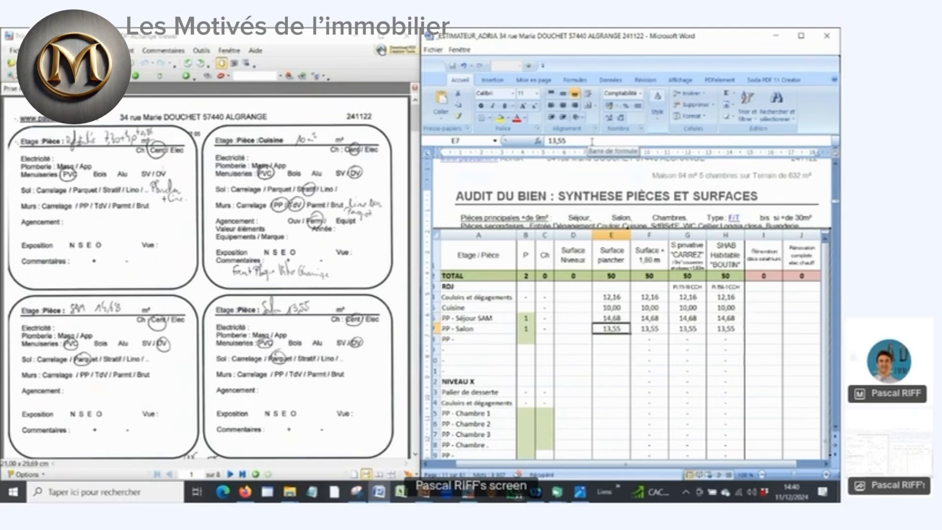
Consult the bathroom entry in the scanned notes and label the first dash-only row below the RDJ level's PP rows Salle de bains
click(249, 249)
scroll(244, 245, down, 3)
scroll(244, 248, down, 3)
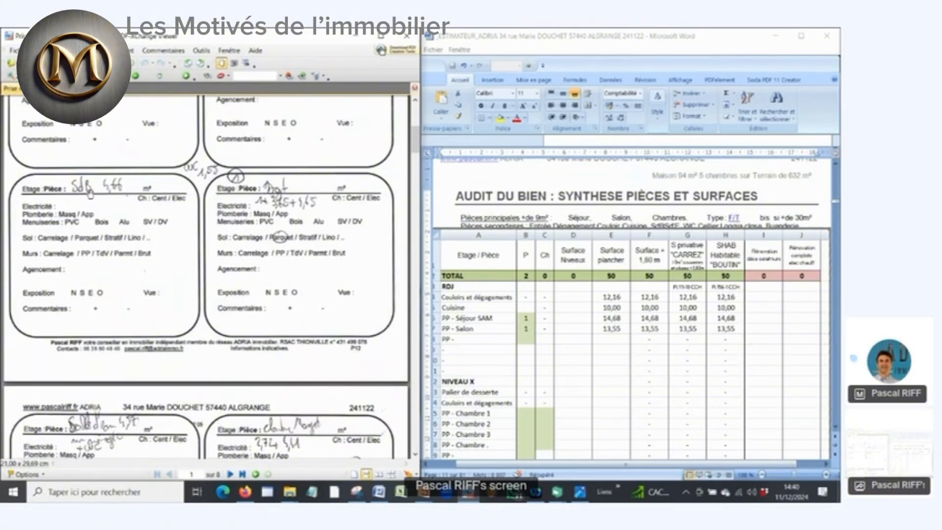
double_click(470, 338)
click(456, 348)
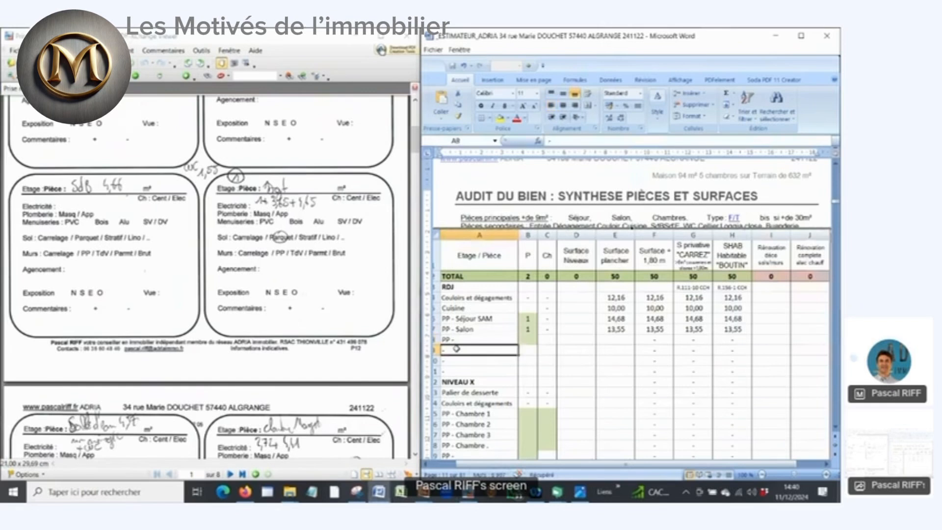
text(Salle de bains)
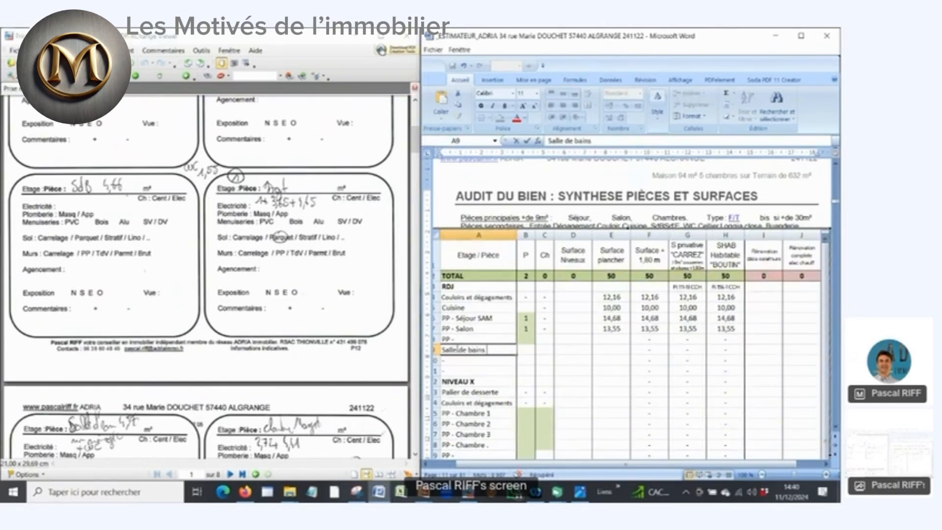
text( de 4,66)
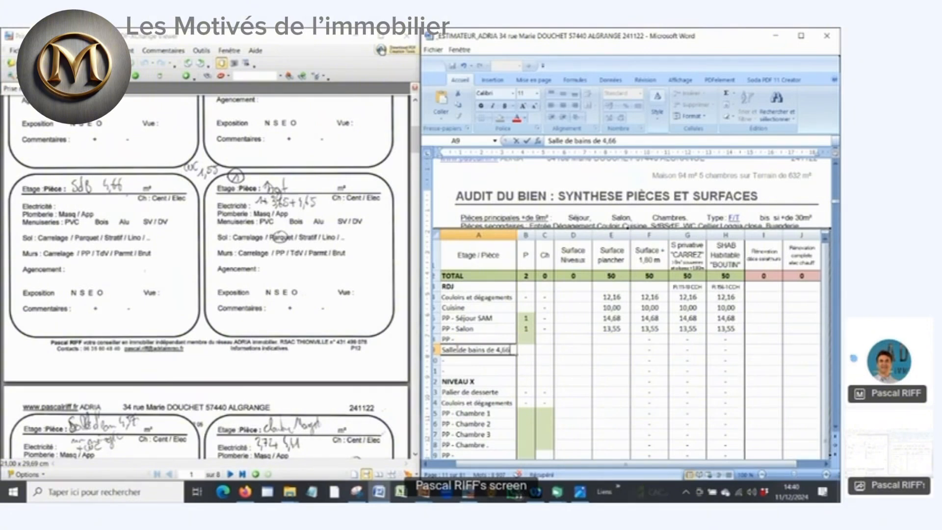
text(m²)
key(BackSpace)
key(BackSpace)
key(BackSpace)
key(BackSpace)
key(BackSpace)
key(BackSpace)
key(BackSpace)
key(BackSpace)
key(BackSpace)
key(BackSpace)
Set the Surface plancher of the Salle de bains row to 4,66
key(Right)
key(Right)
key(Right)
key(Right)
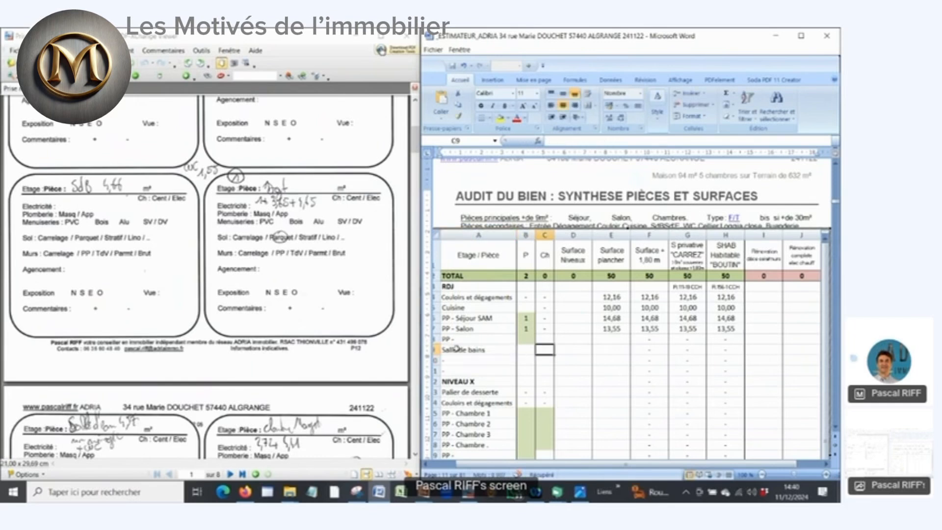
text(4,66)
key(Return)
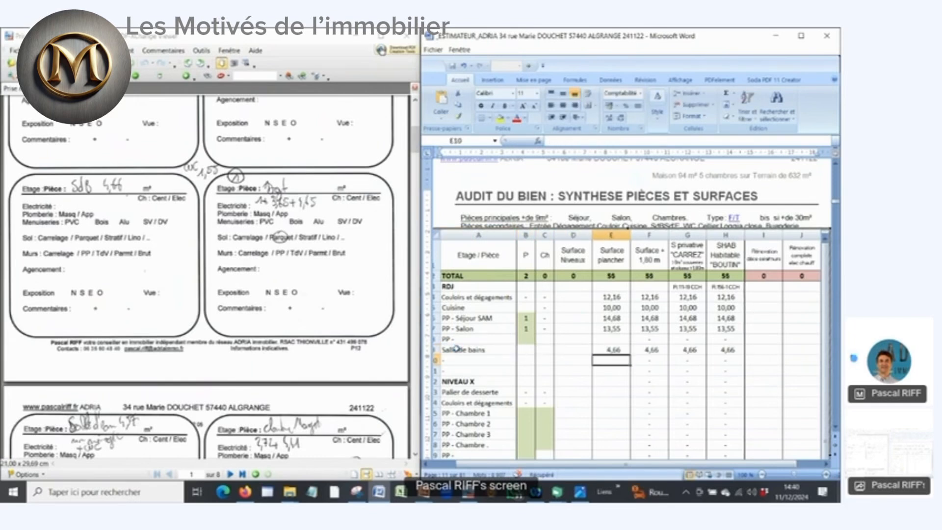
key(Up)
key(Up)
key(Down)
key(Right)
key(Right)
key(Right)
key(Left)
key(Left)
key(Left)
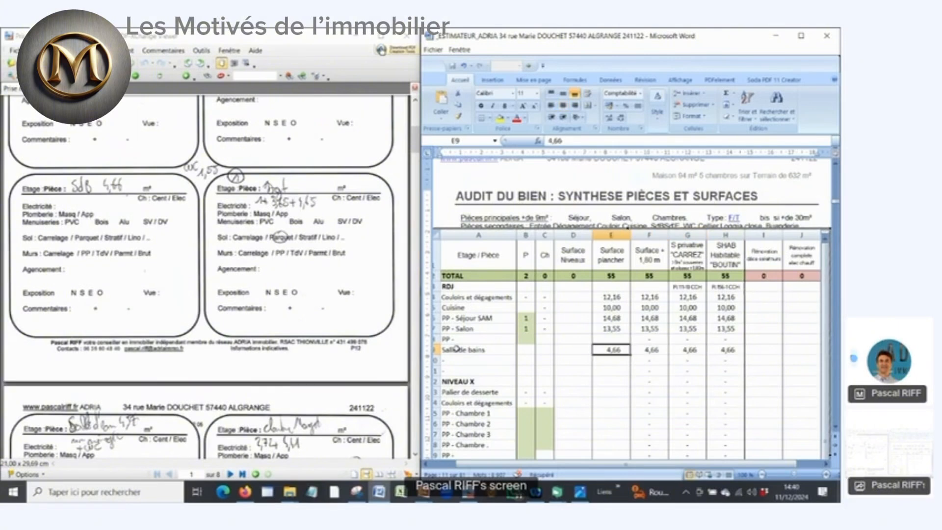
Label the row directly below Salle de bains as WC
key(Left)
key(Left)
key(Left)
key(Left)
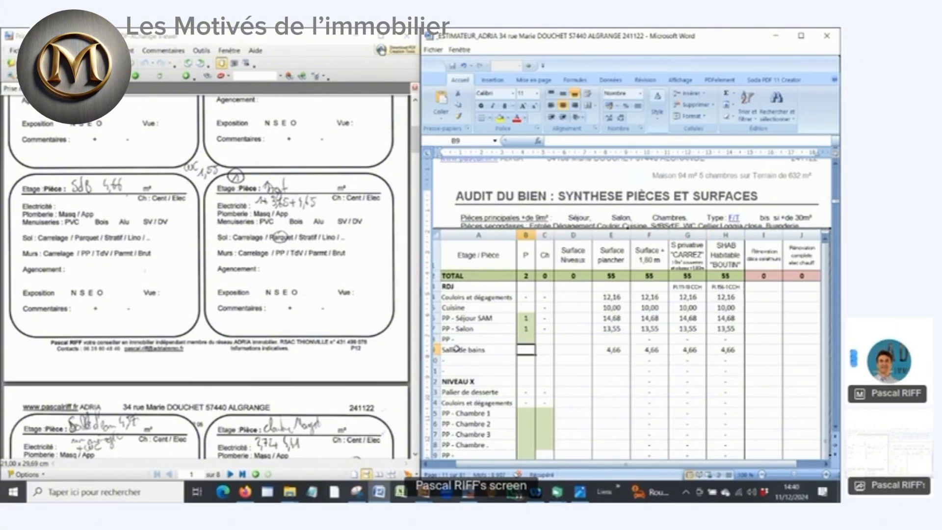
key(Down)
text(WC)
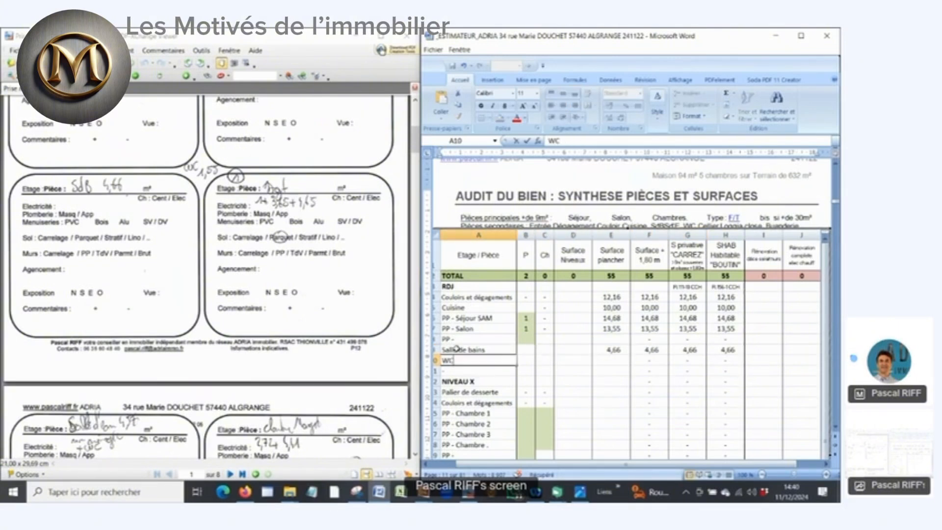
Set the Surface plancher of the WC row to 1,55
key(Right)
key(Right)
key(Right)
key(Right)
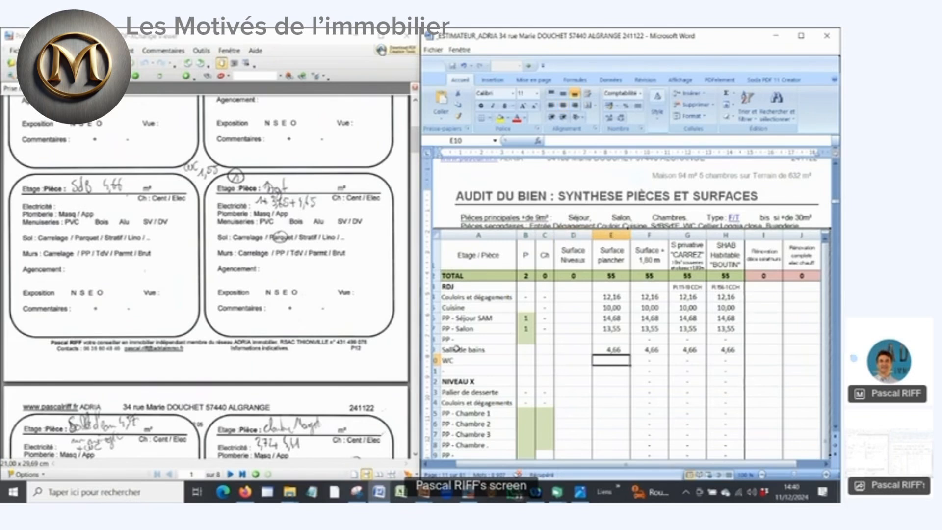
text(1,55)
key(Return)
key(Up)
key(Up)
key(Up)
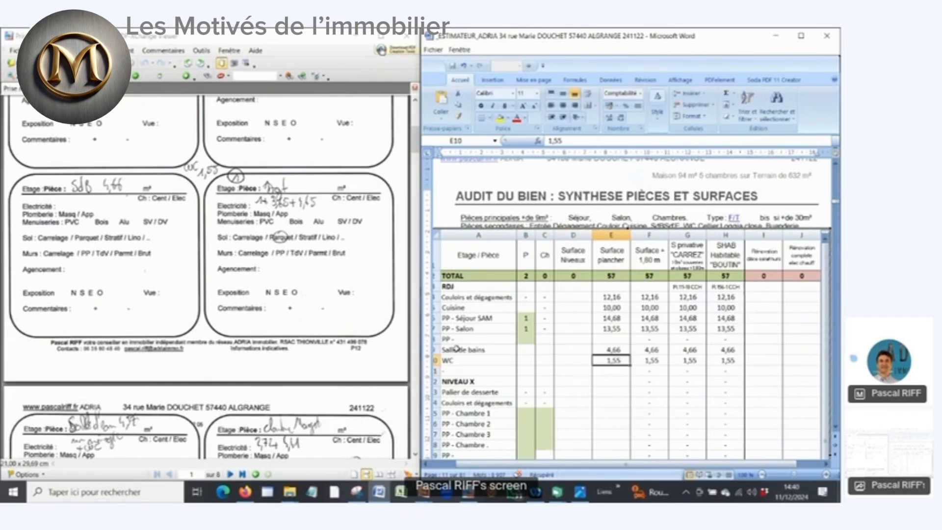
key(Down)
key(Down)
key(Left)
key(Left)
key(Left)
key(Left)
key(Right)
key(Right)
key(Right)
key(Right)
key(Left)
key(Left)
key(Left)
key(Left)
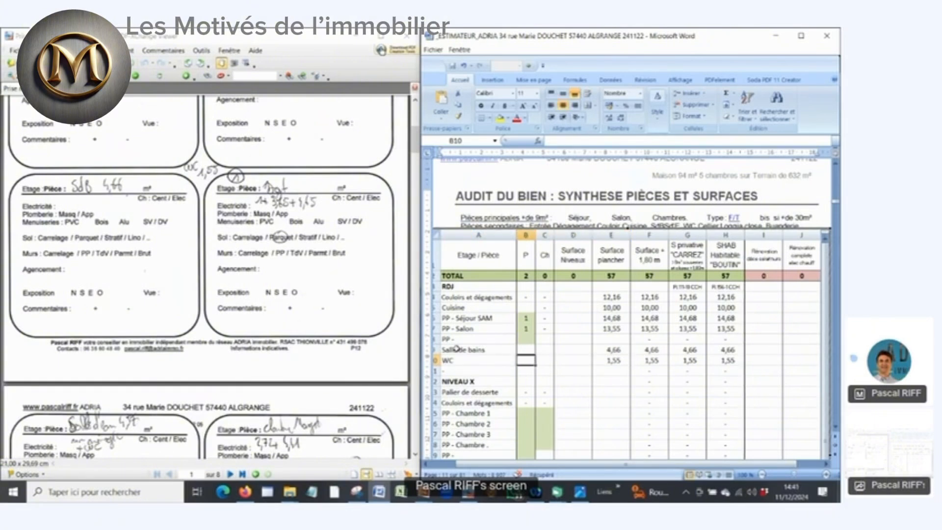
key(Right)
key(Right)
key(Right)
key(Right)
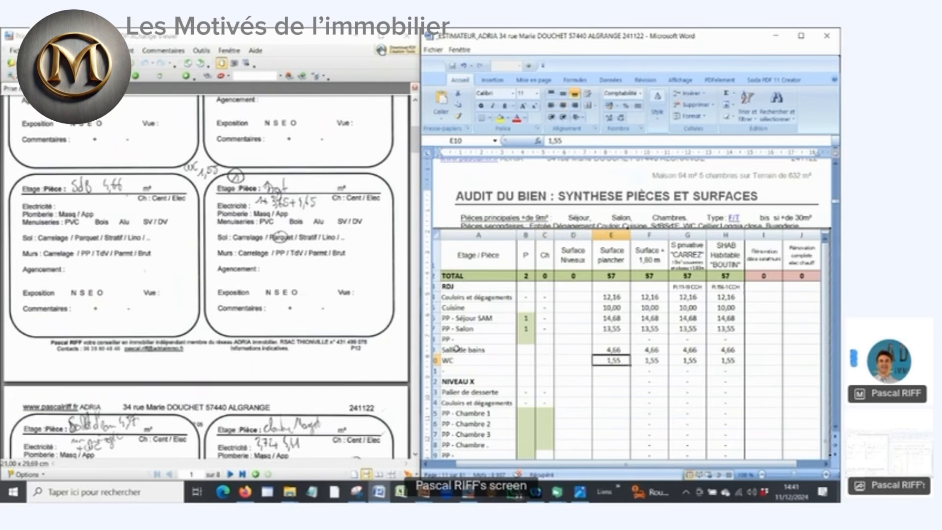
key(shift+Up)
key(shift+Up)
key(shift+Up)
key(shift+Up)
key(shift+Up)
key(shift+Up)
Enter =SOMME(E3:E10) as the Surface Niveaux of the RDJ heading row to total the level's floor areas
key(Left)
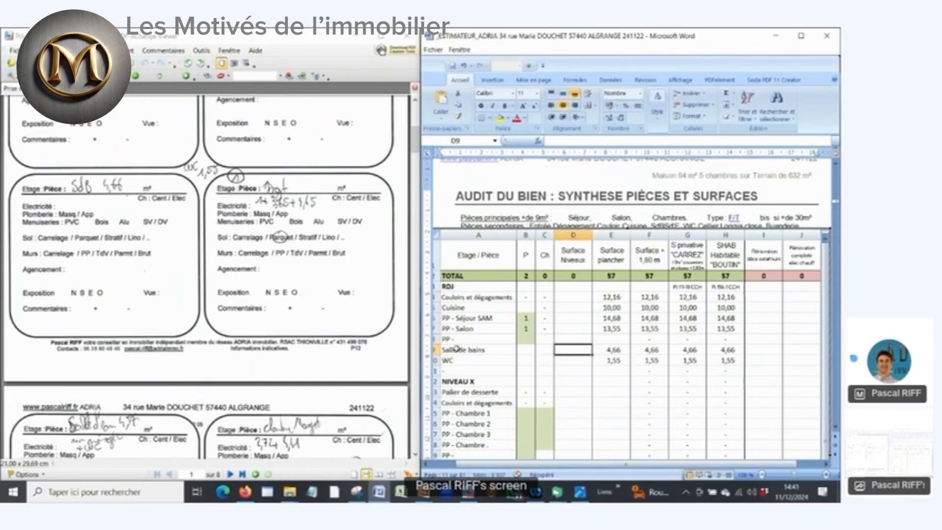
key(Up)
key(Up)
key(Up)
key(Up)
key(Up)
key(Up)
key(Up)
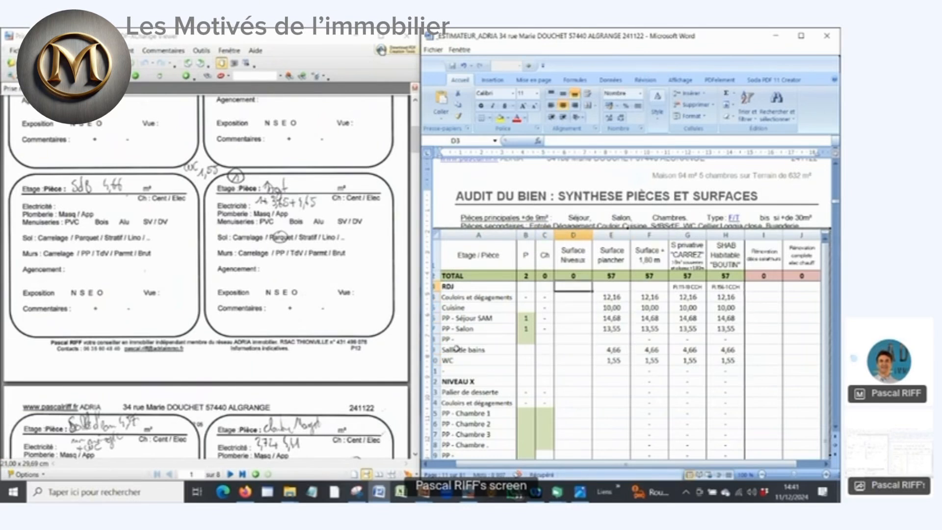
text(=somme()
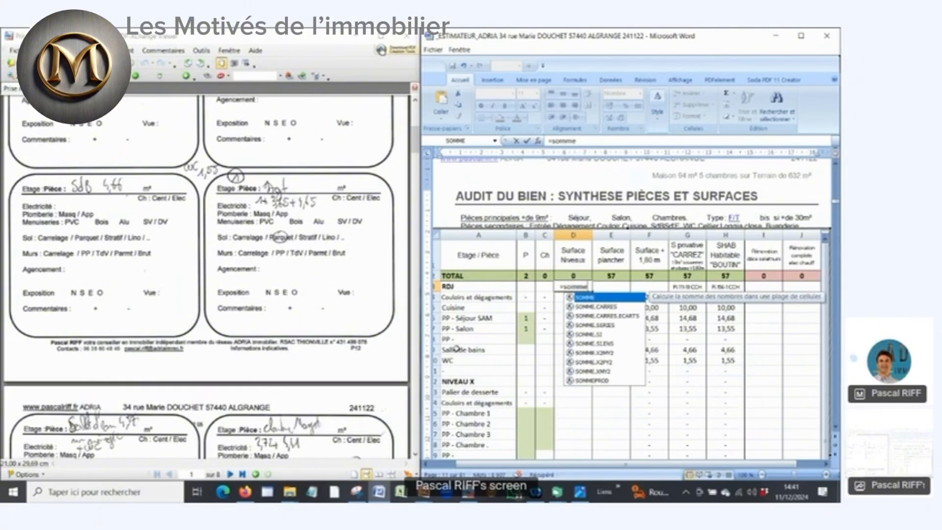
key(Right)
key(shift+Down)
key(shift+Down)
key(shift+Down)
key(shift+Down)
key(shift+Down)
key(shift+Down)
key(shift+Down)
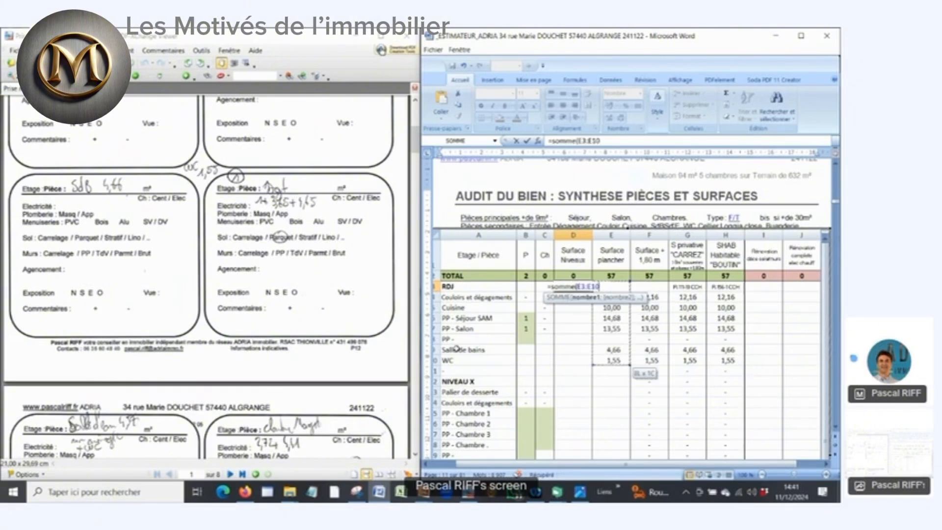
text())
key(Return)
key(Up)
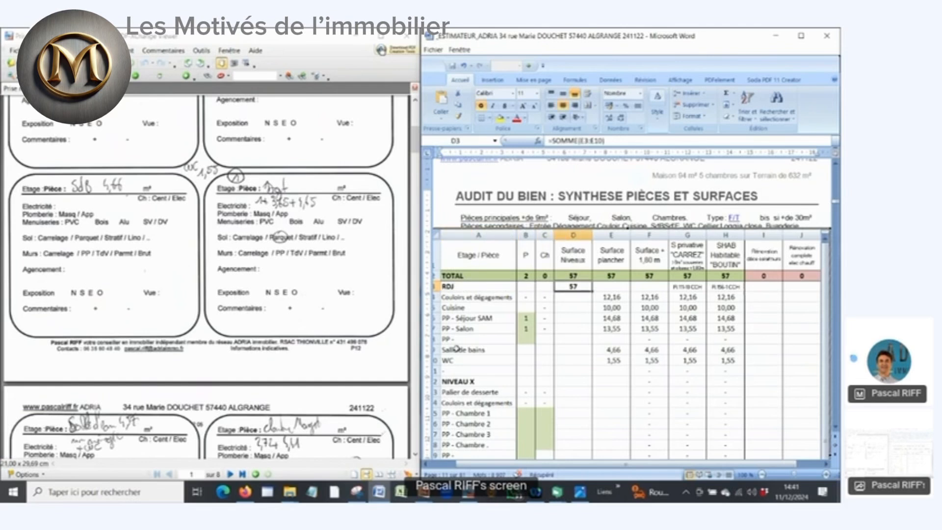
key(Down)
key(Right)
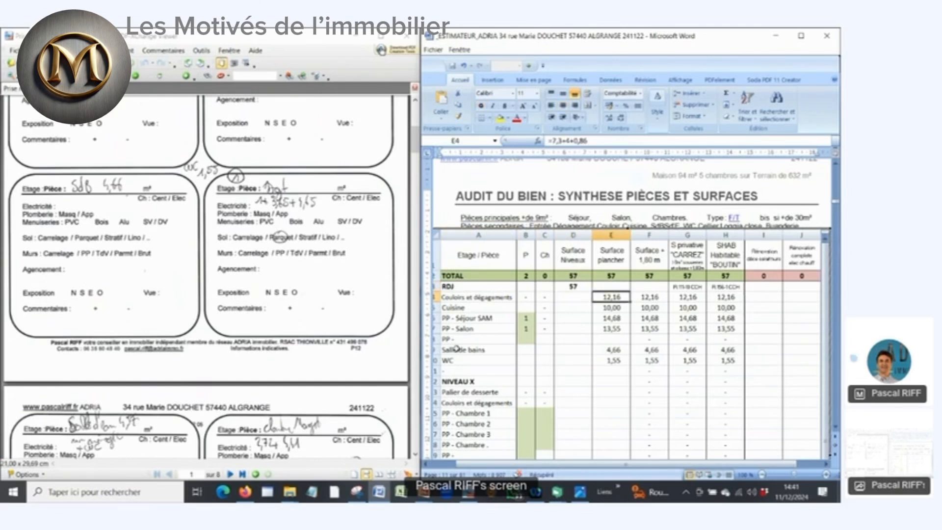
key(Right)
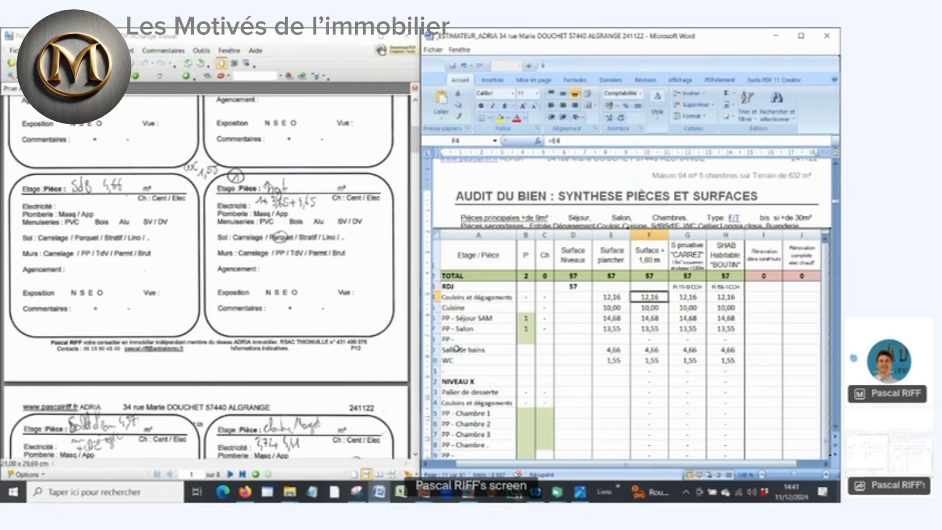
Review how the RDJ rows fill the Surface + 1,80 m, CARREZ and BOUTIN columns, including the legal references in the level heading row
key(Up)
key(Up)
key(Up)
key(Down)
key(Down)
key(Down)
key(Down)
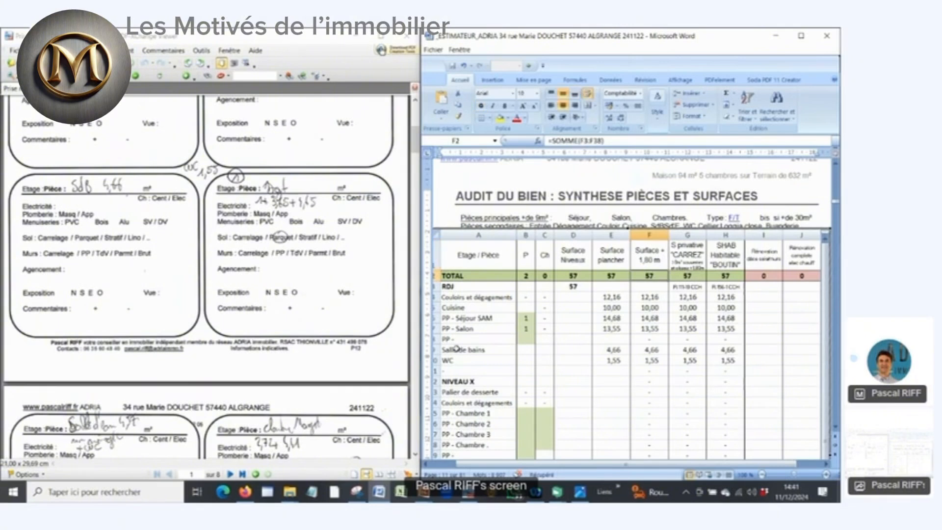
key(Up)
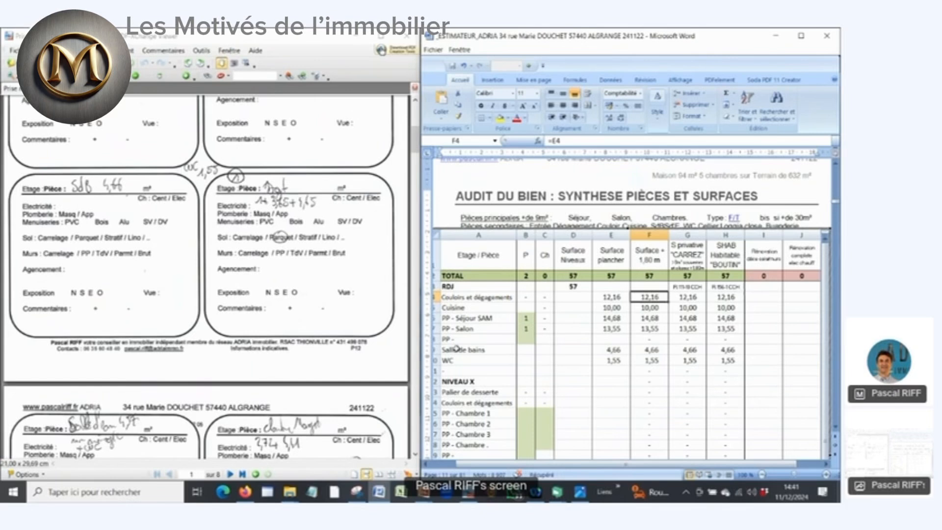
key(Right)
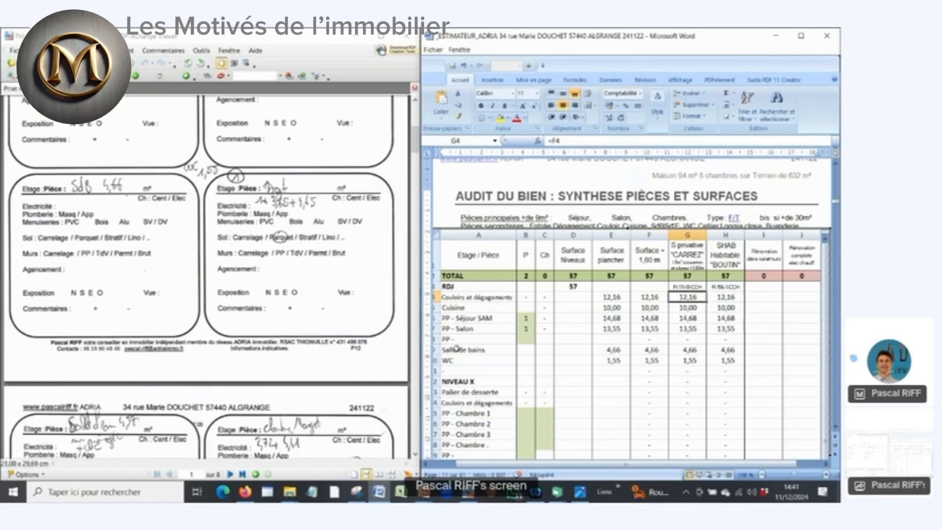
key(Down)
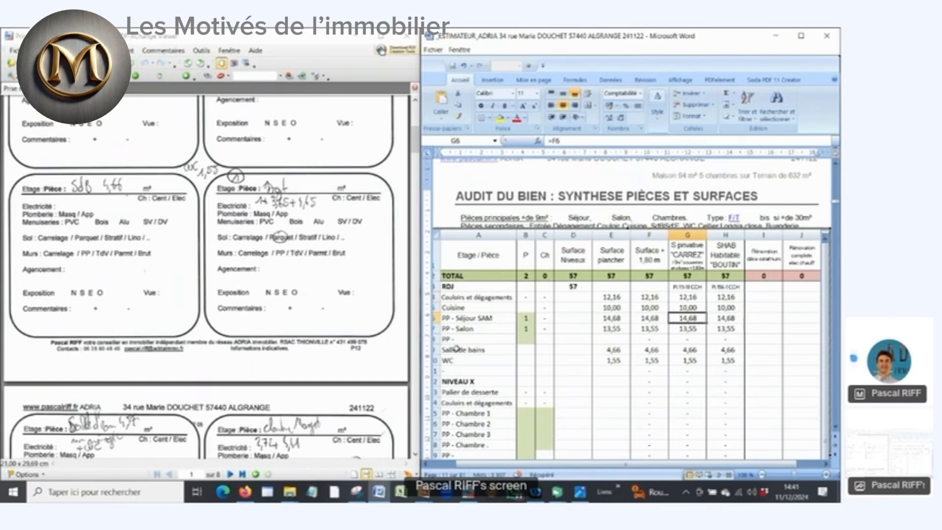
key(Up)
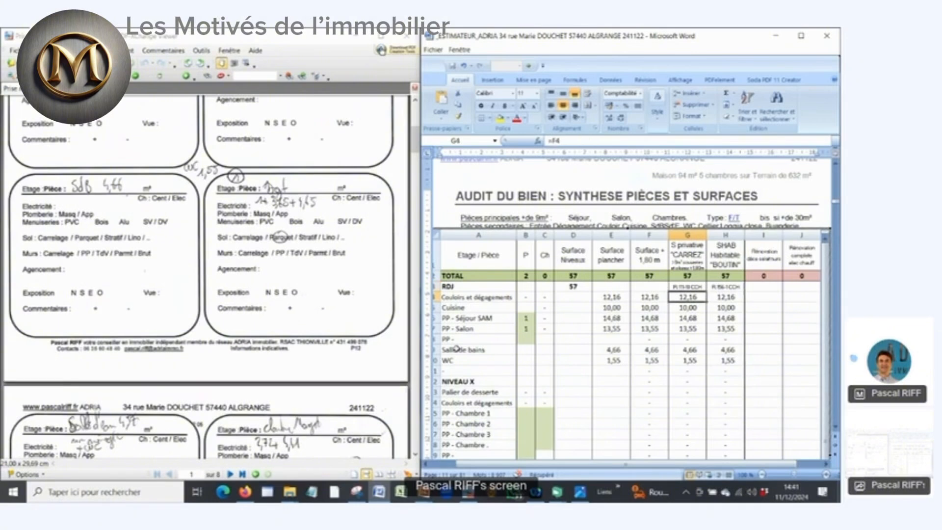
key(Right)
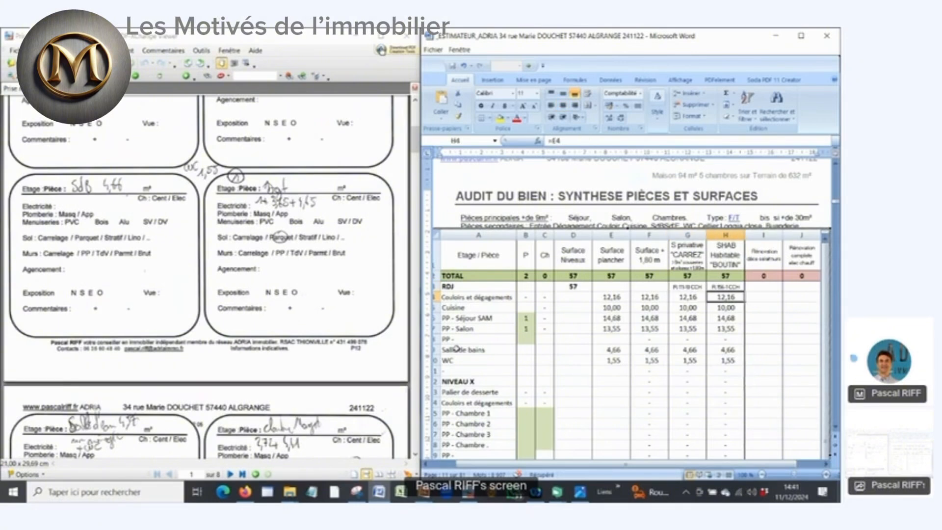
key(Up)
key(Left)
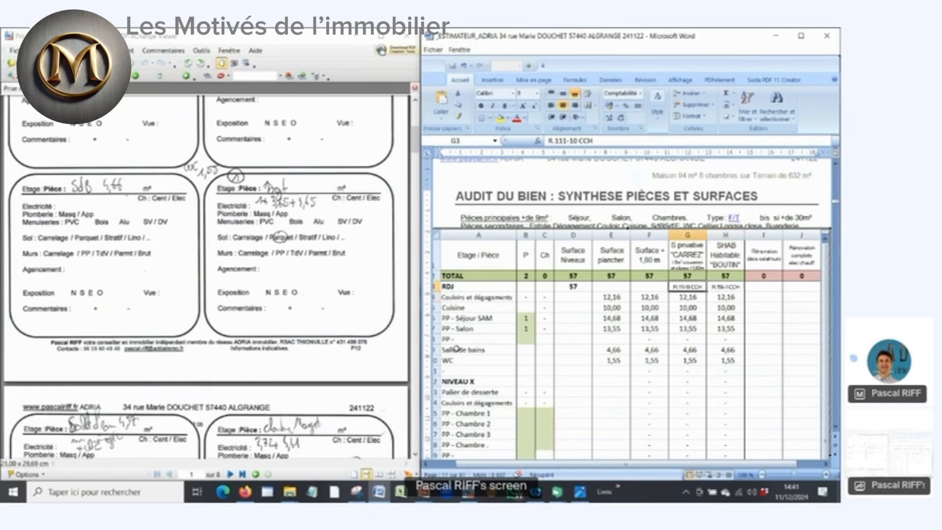
key(shift+Right)
key(Left)
key(Right)
key(Right)
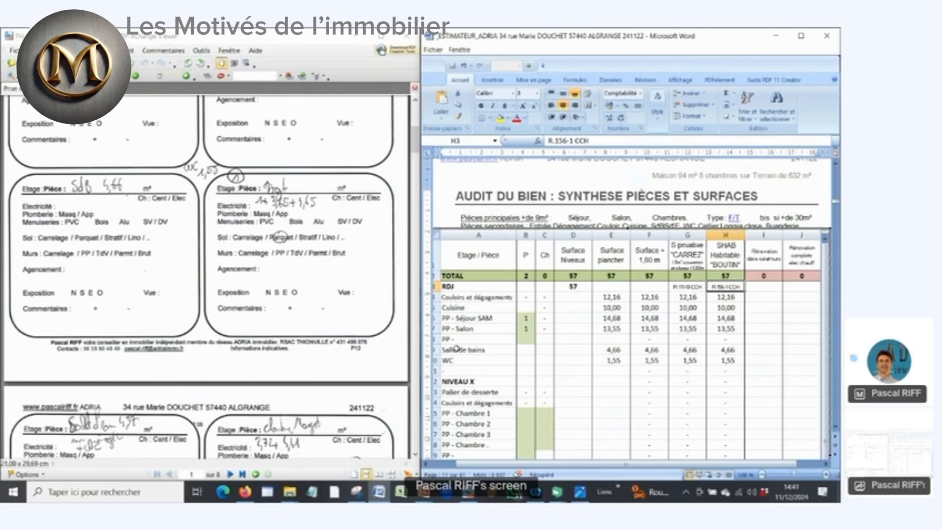
Rename the NIVEAU X heading in the Etage / Pièce column as NIVEAU 1
key(Left)
key(Left)
key(Left)
key(Left)
key(Left)
key(Left)
key(Left)
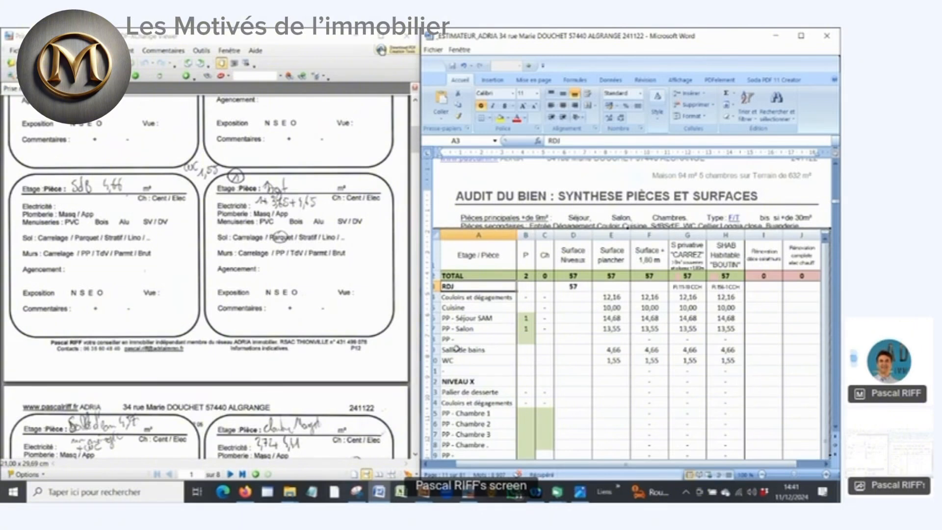
key(Down)
key(Down)
key(Down)
key(Down)
key(Down)
key(Down)
key(Down)
key(Down)
key(Down)
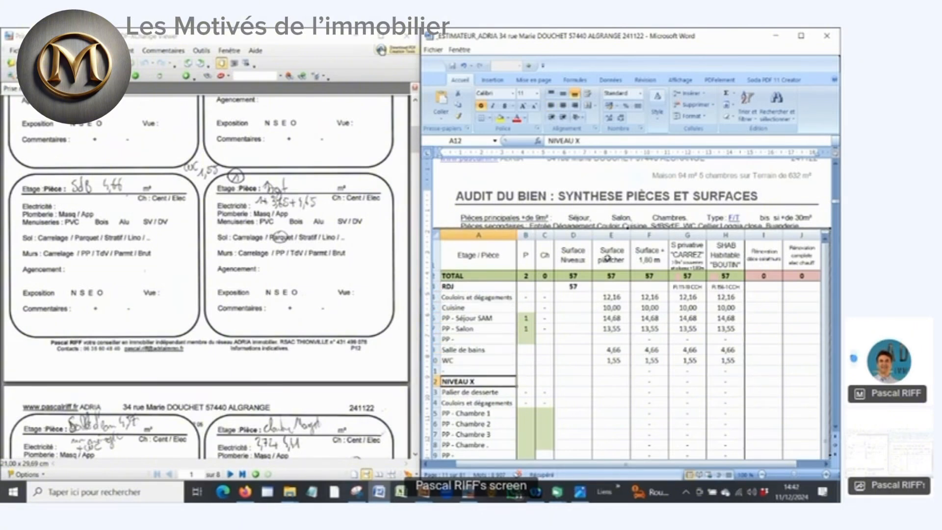
click(586, 141)
key(BackSpace)
key(BackSpace)
text(1)
key(Return)
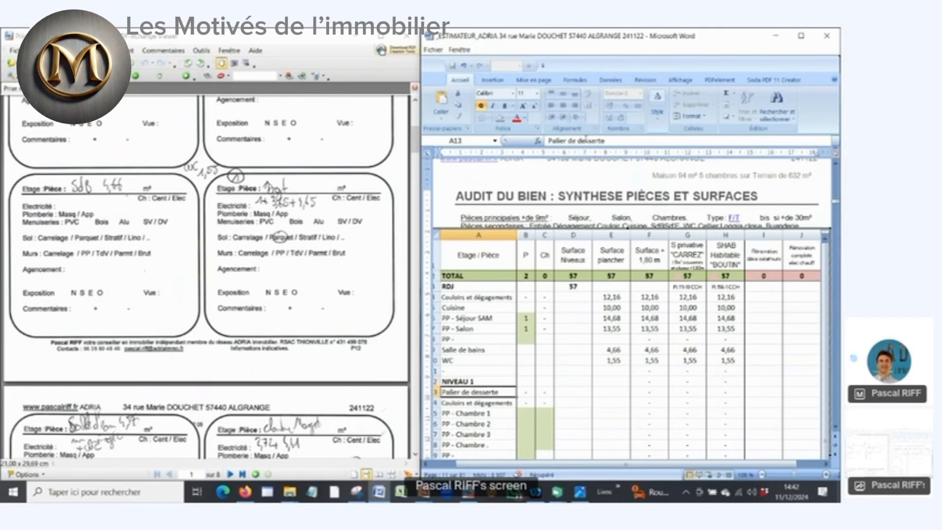
Examine the first-floor landing measurements in the scanned visit notes and compare them with the Palier de desserte row under NIVEAU 1
click(272, 280)
scroll(271, 280, down, 7)
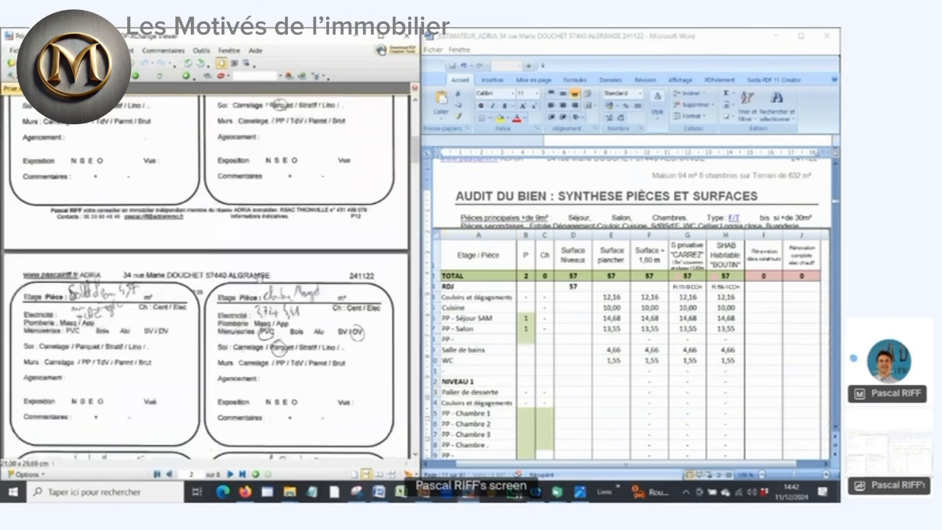
scroll(250, 273, up, 8)
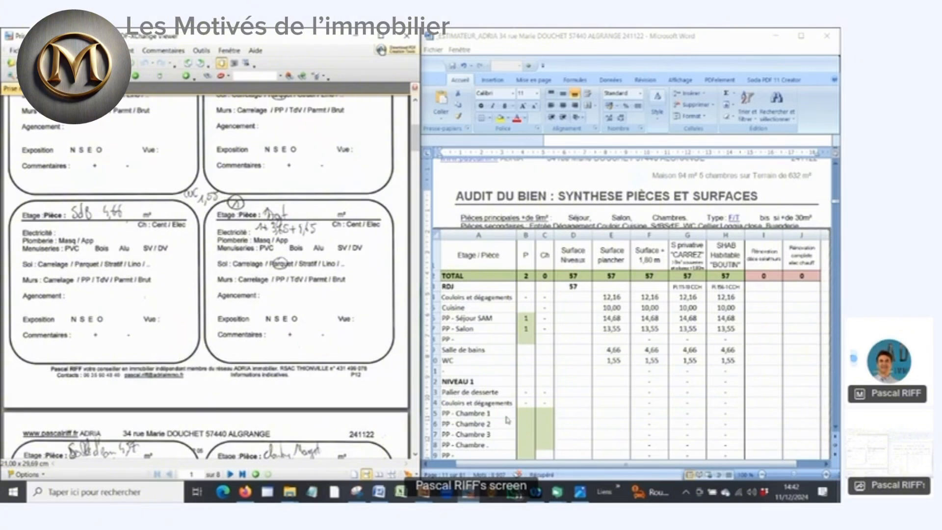
click(461, 393)
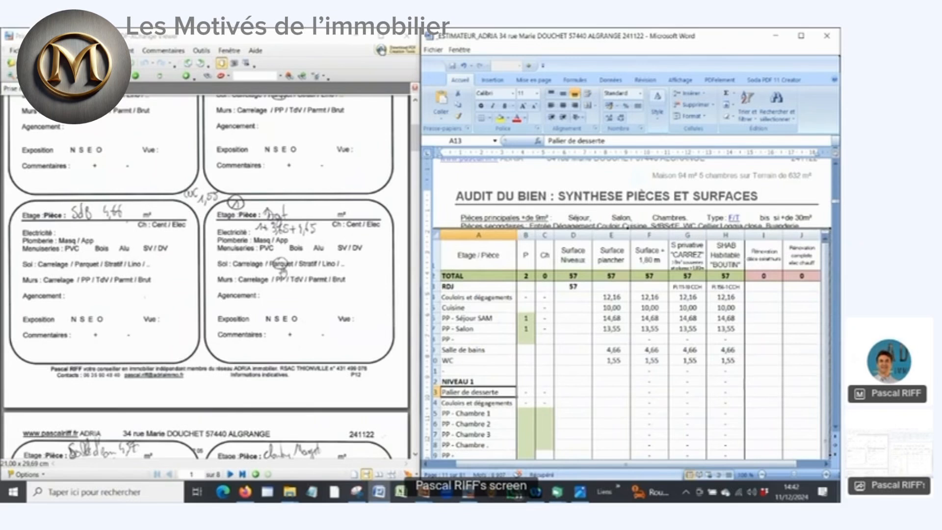
key(Right)
key(Right)
key(Right)
key(Right)
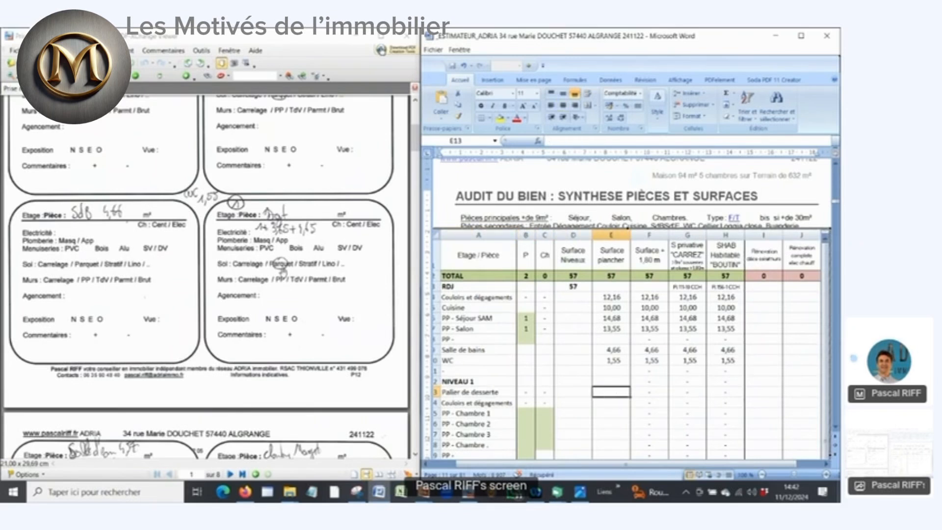
key(Left)
key(Left)
key(Left)
key(Left)
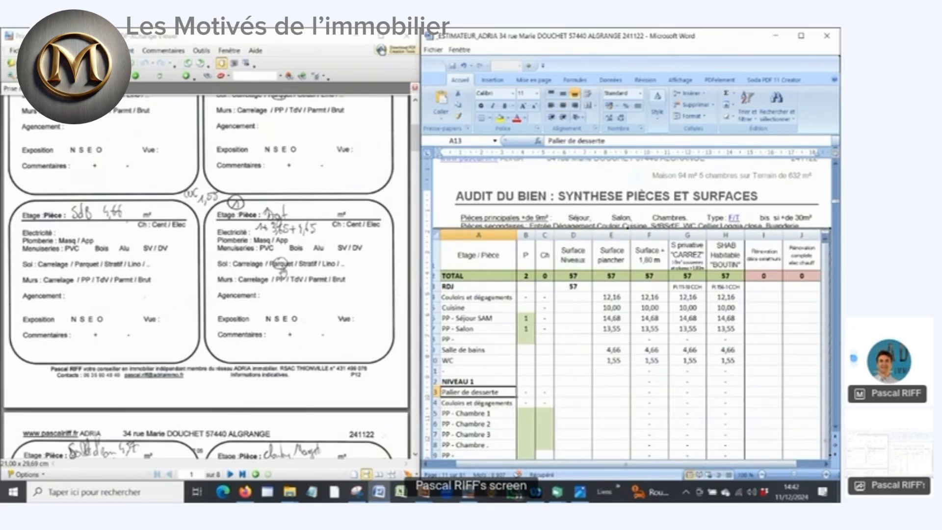
key(Right)
key(Right)
key(Right)
key(Right)
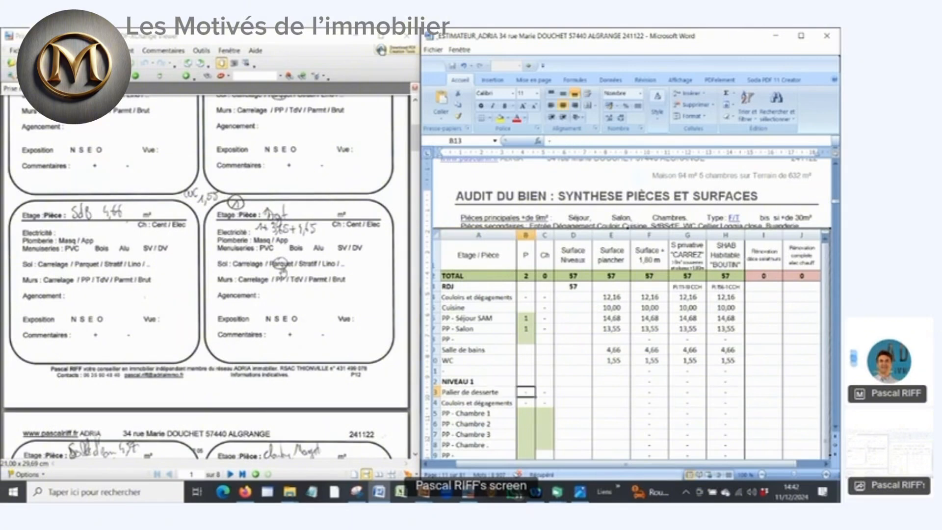
key(Left)
key(Left)
key(Left)
key(Left)
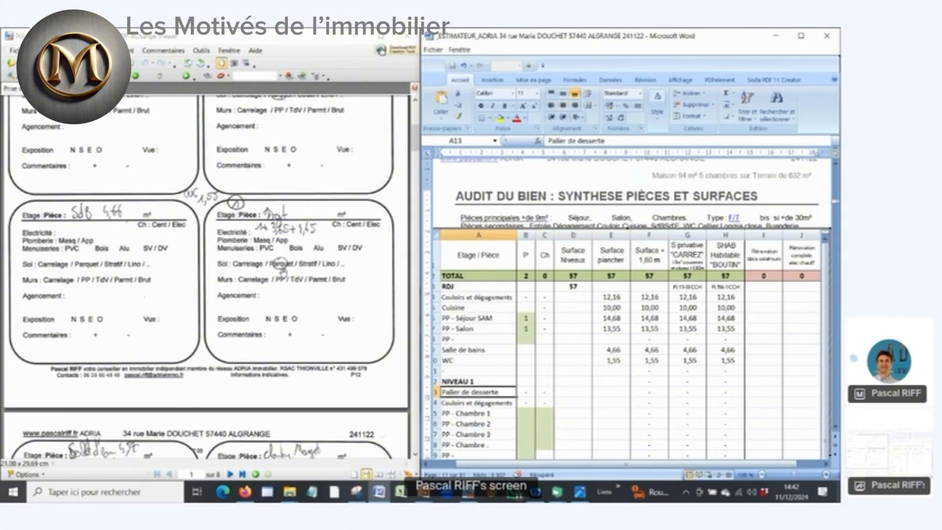
Enter =1+3,65+4,65 as the Surface plancher of the Couloirs et dégagements row under NIVEAU 1
key(Right)
key(Right)
key(Right)
key(Right)
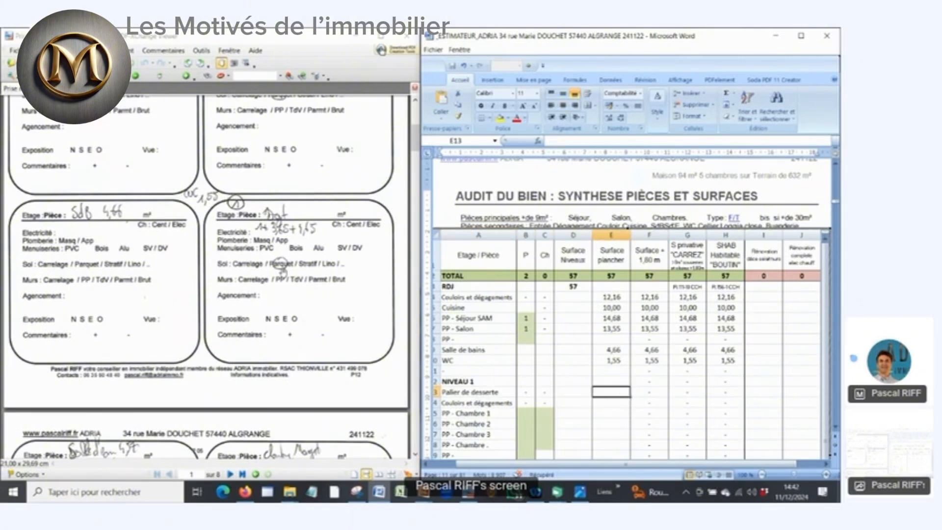
key(Down)
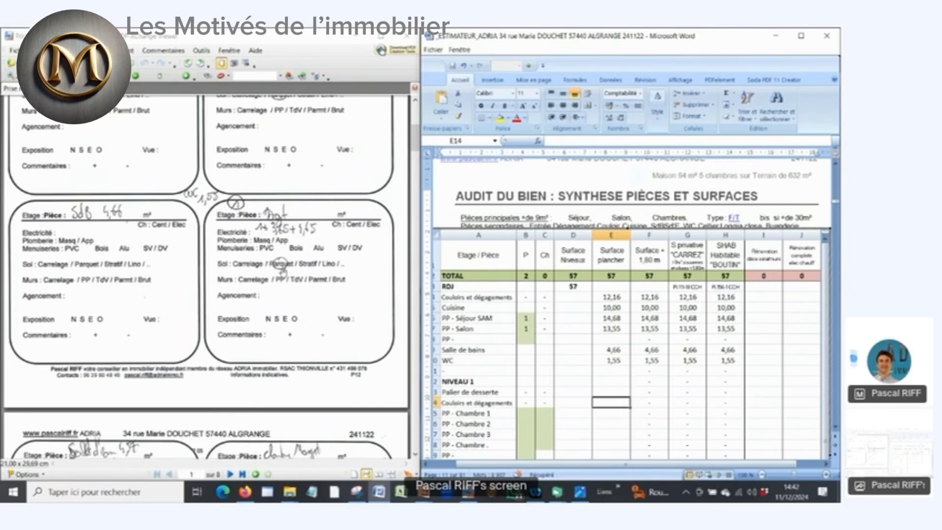
text(=)
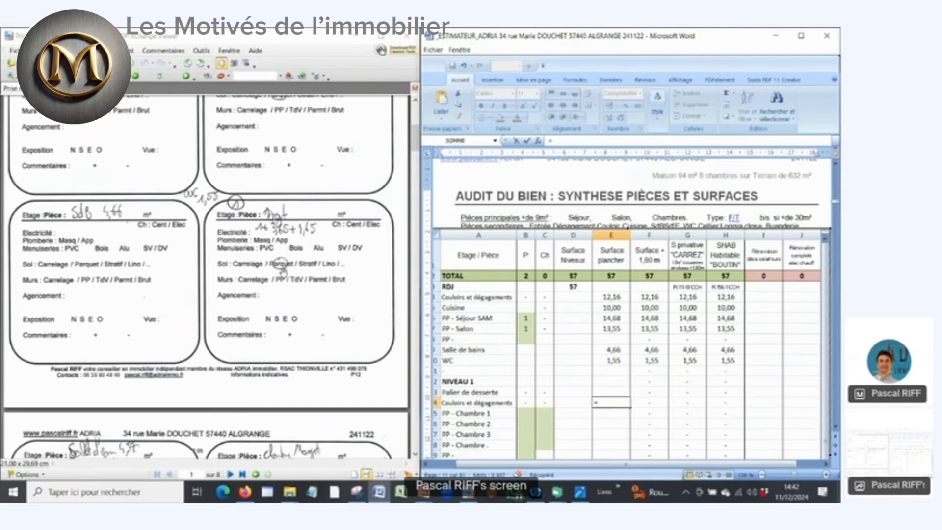
text(1+3,65+4,)
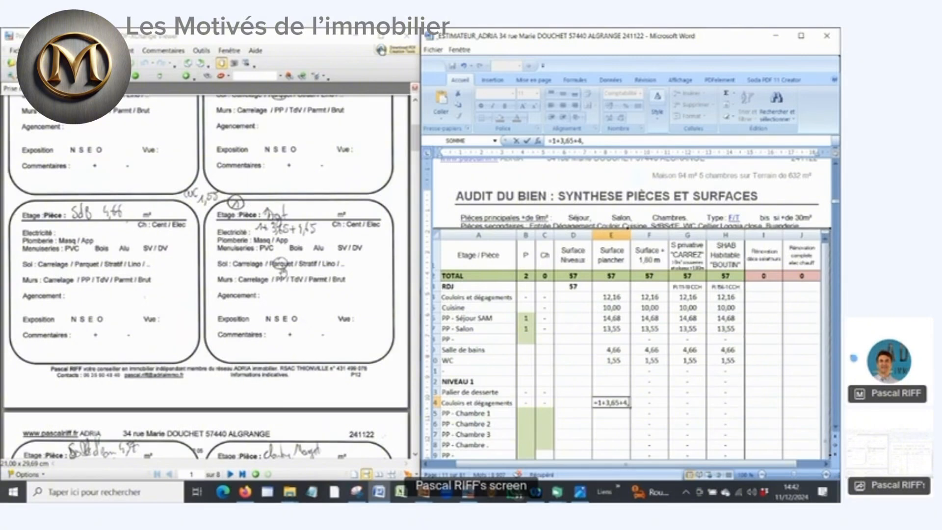
text(65)
key(Return)
key(Up)
key(Up)
key(Down)
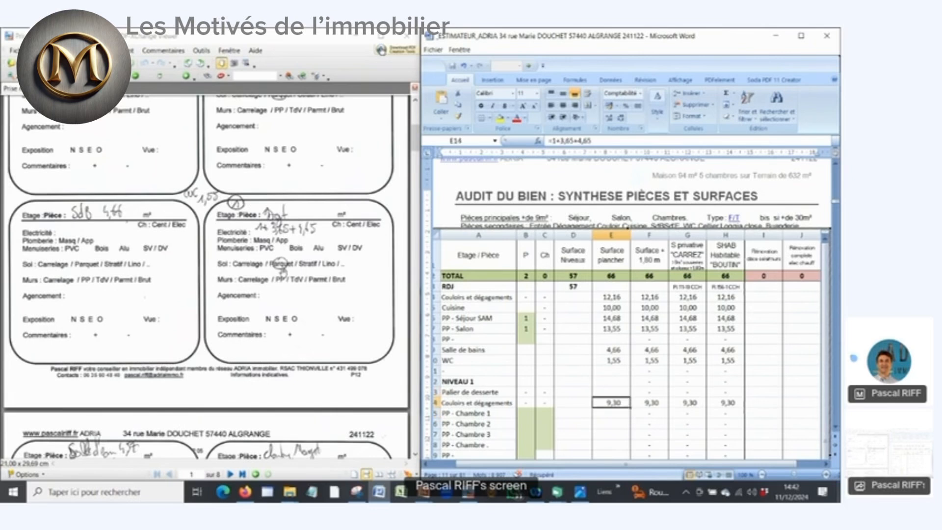
key(Left)
key(Left)
key(Left)
key(Left)
key(Right)
key(Right)
key(Right)
key(Right)
Label the first empty row below the NIVEAU 1 PP rows as Salle d'eau, following the next page of the visit notes
scroll(206, 277, down, 6)
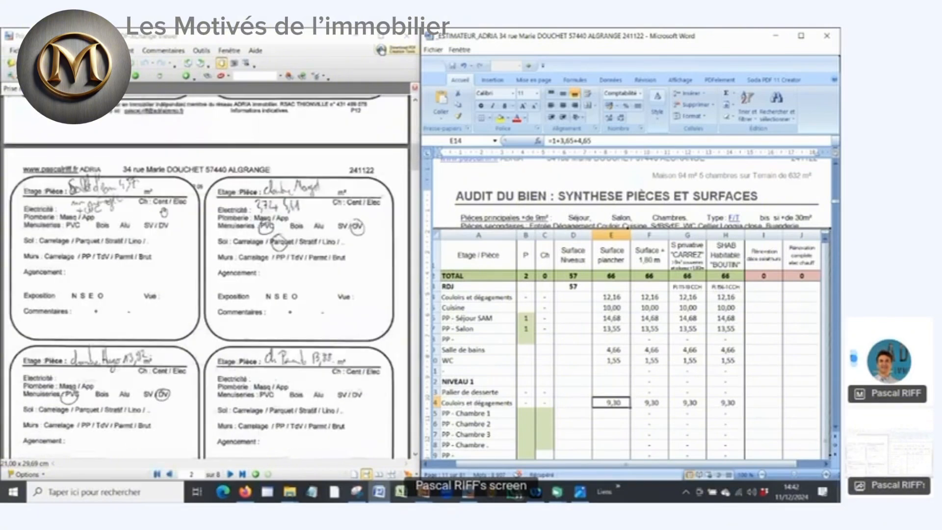
click(478, 414)
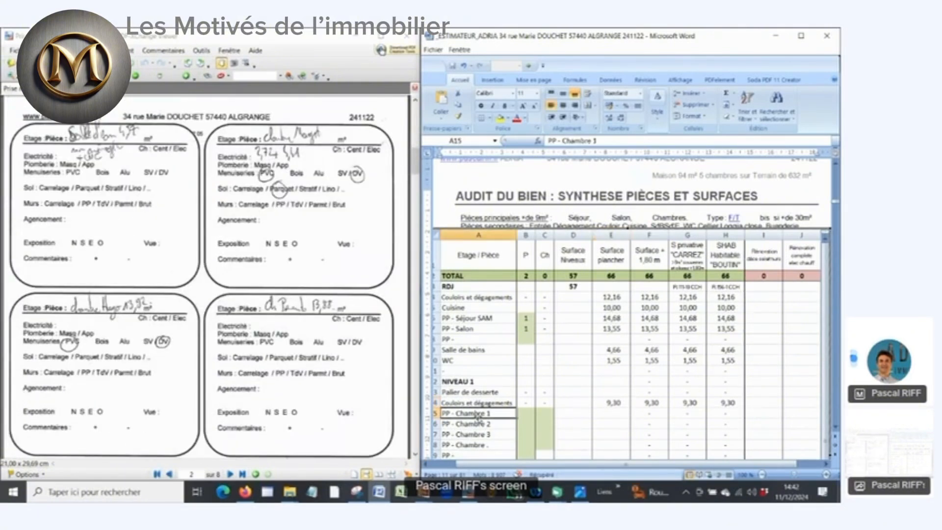
scroll(479, 416, down, 2)
scroll(478, 416, up, 1)
click(467, 404)
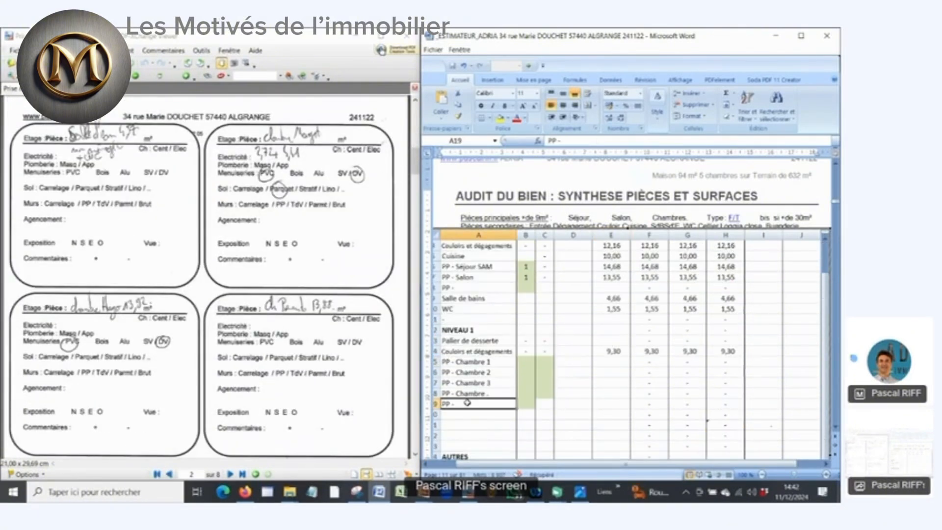
click(467, 416)
text(Salle d)
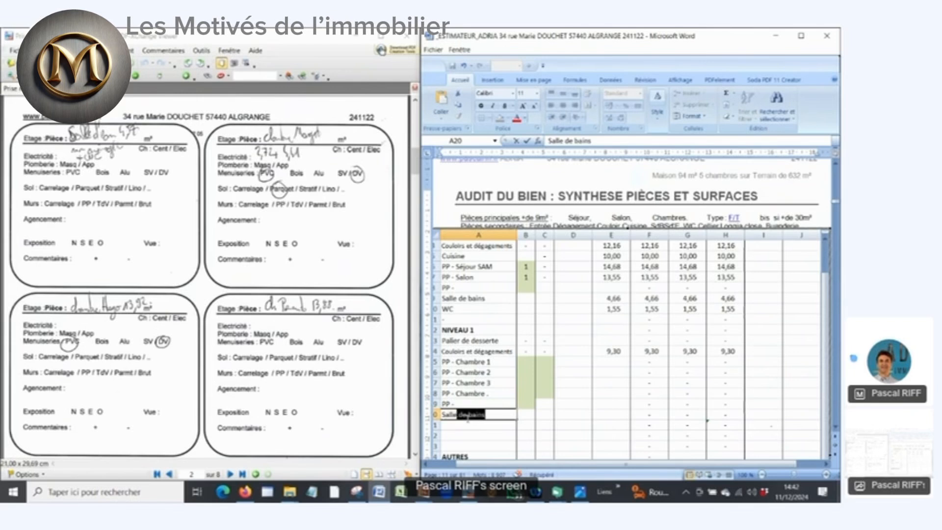
text('eau)
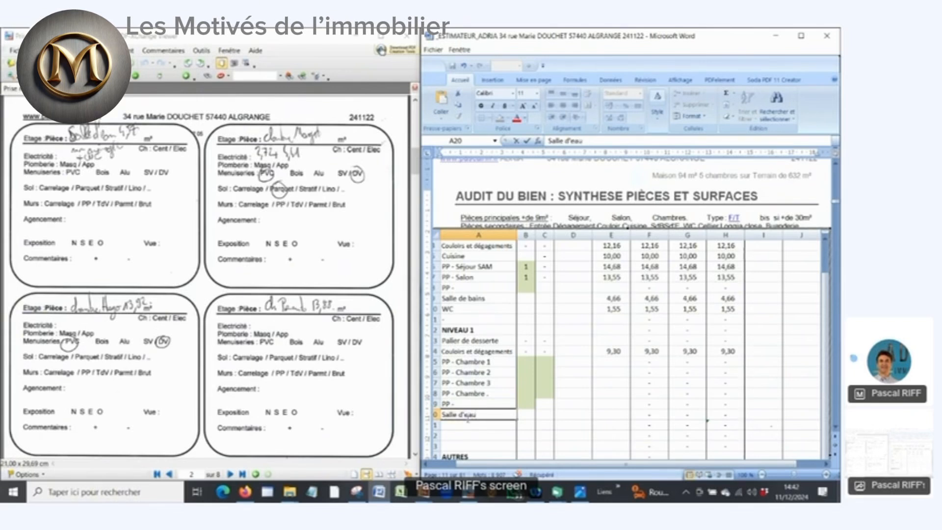
key(Return)
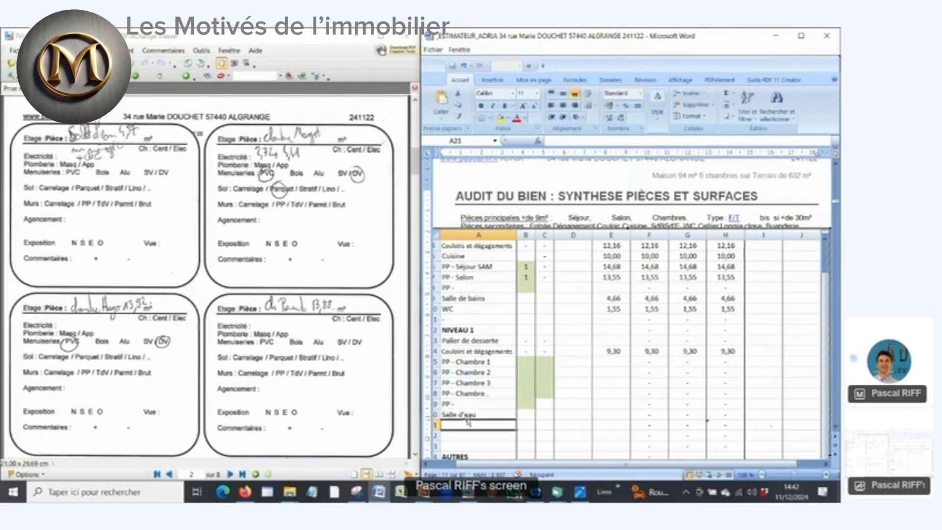
Set the Surface plancher of the Salle d'eau row to 4,57
key(Up)
key(Up)
key(Down)
key(Right)
key(Right)
key(Right)
key(Right)
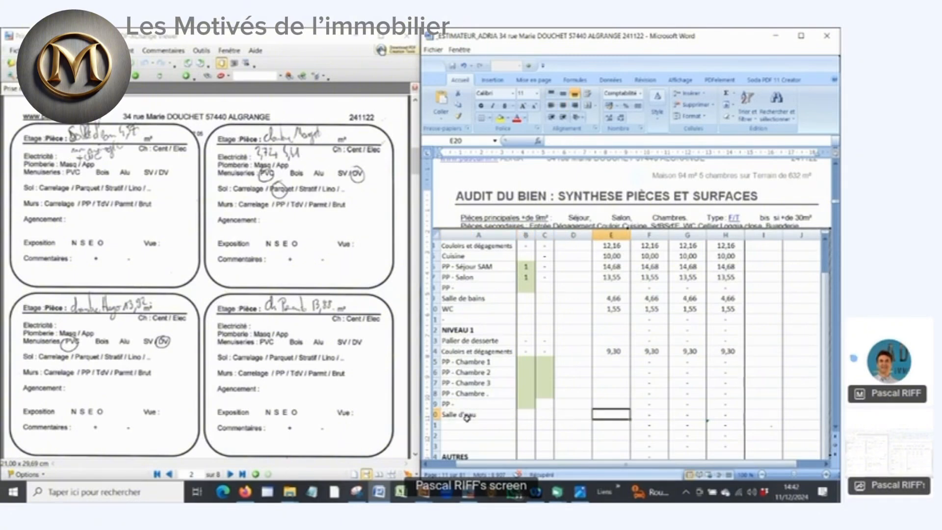
text(4,57)
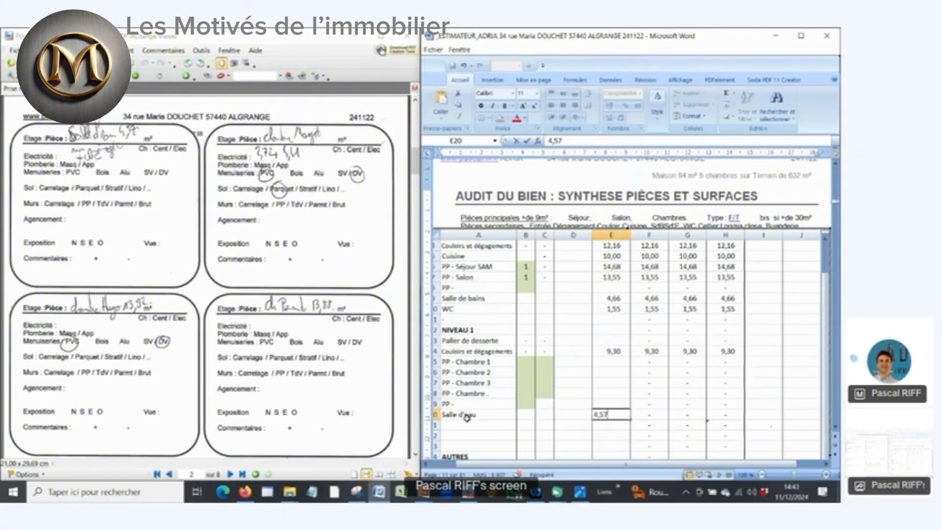
key(Return)
key(Up)
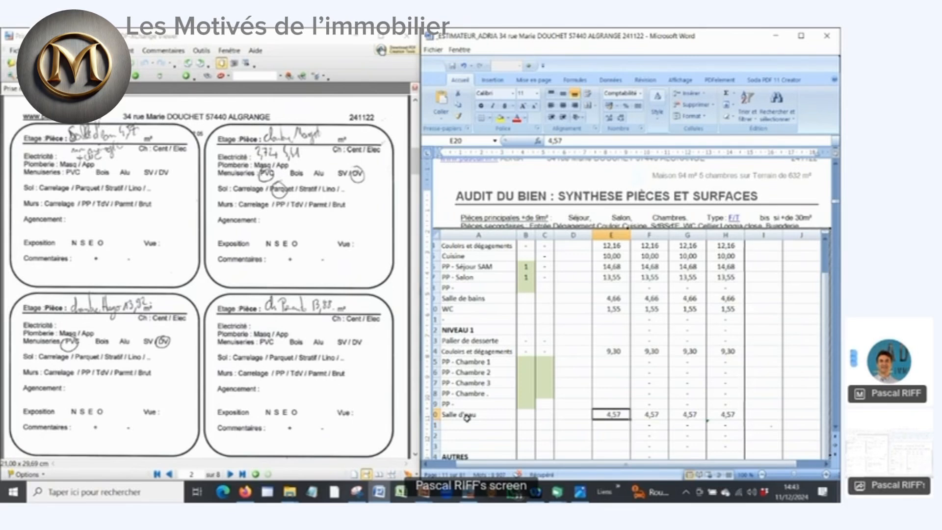
Extend the Salle d'eau row's label to read Salle d'eau + WC
key(Left)
key(Left)
key(Left)
key(Left)
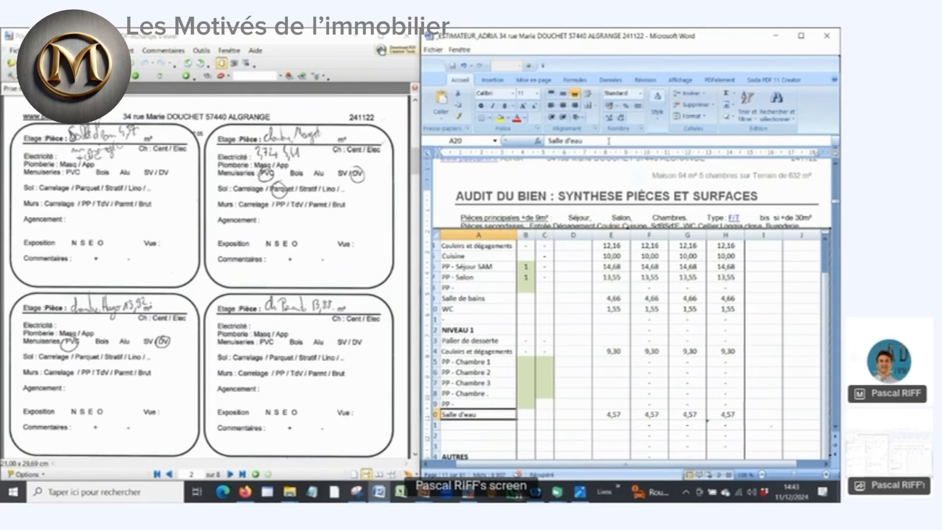
click(608, 140)
text(+ W)
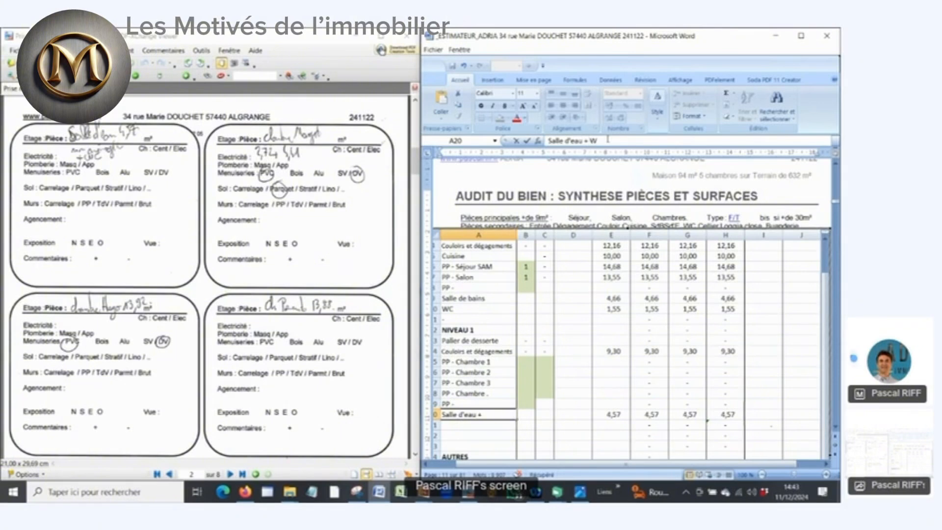
text(C)
key(Tab)
key(Tab)
key(Tab)
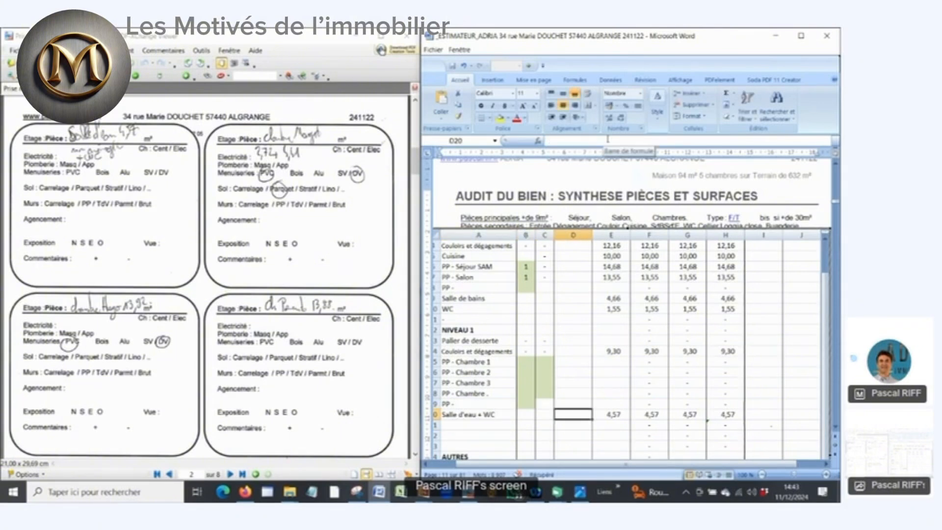
Enter =2,72+4,41 as the Surface plancher of the PP - Chambre 1 row under NIVEAU 1
key(Right)
key(Left)
key(Left)
key(Left)
key(Left)
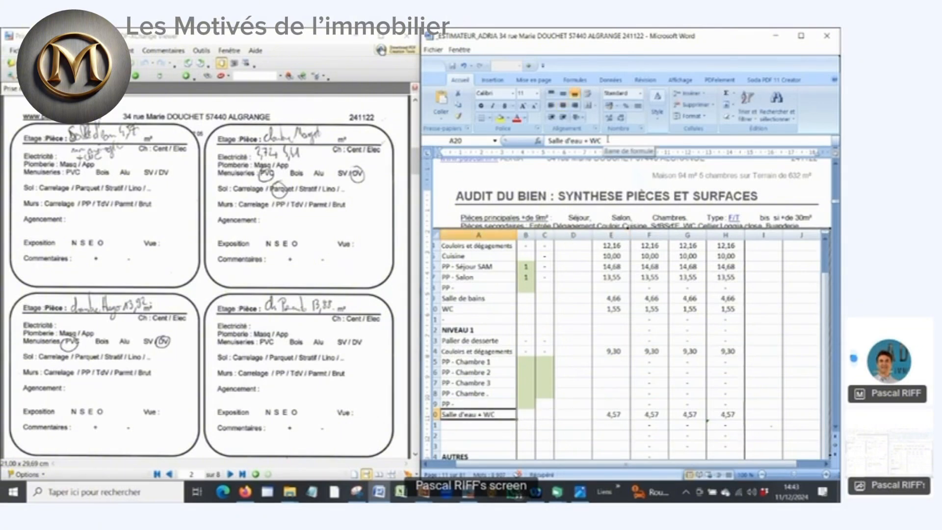
key(Up)
key(Up)
key(Up)
key(Up)
key(Up)
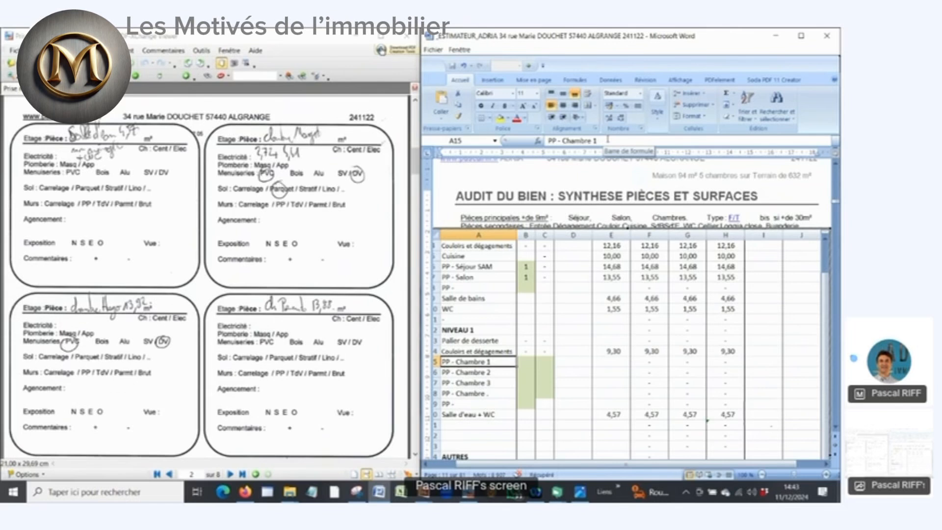
key(Right)
key(Right)
key(Right)
key(Right)
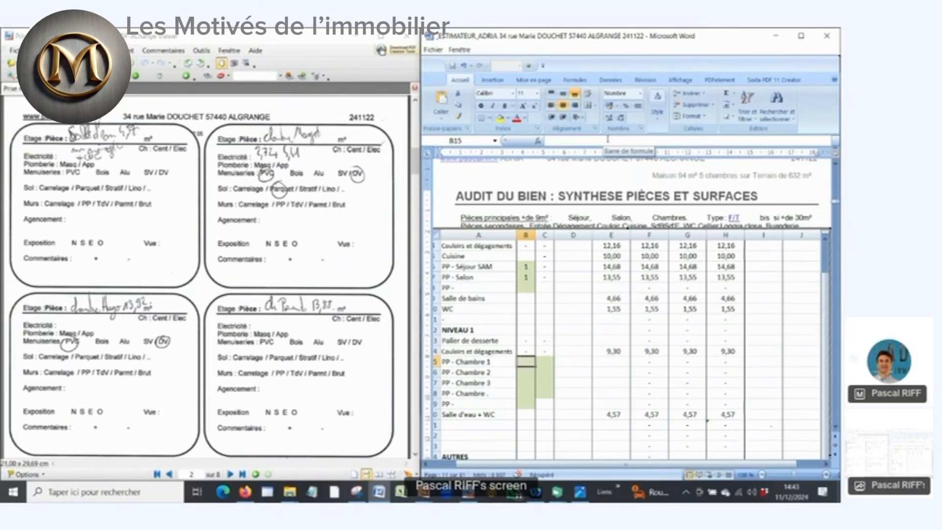
key(Left)
key(Left)
key(Left)
key(Left)
key(Right)
key(Right)
key(Right)
key(Right)
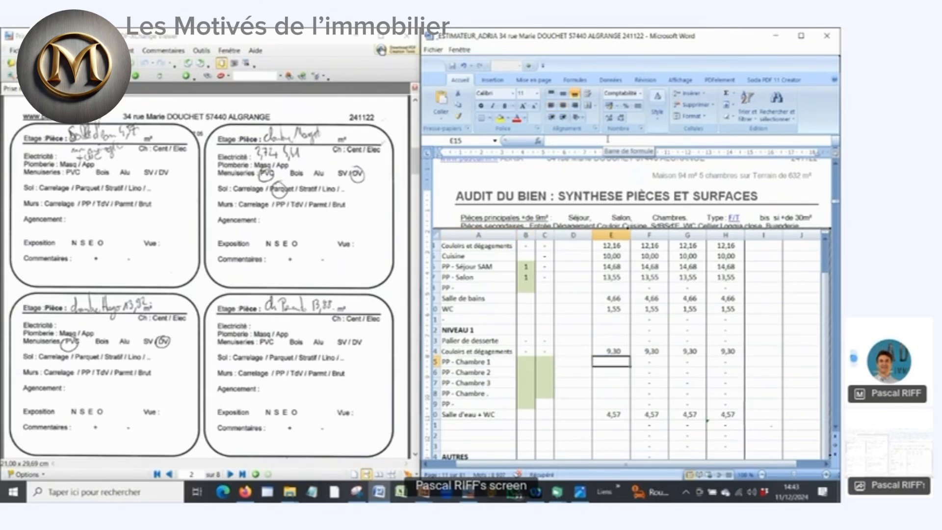
text(=)
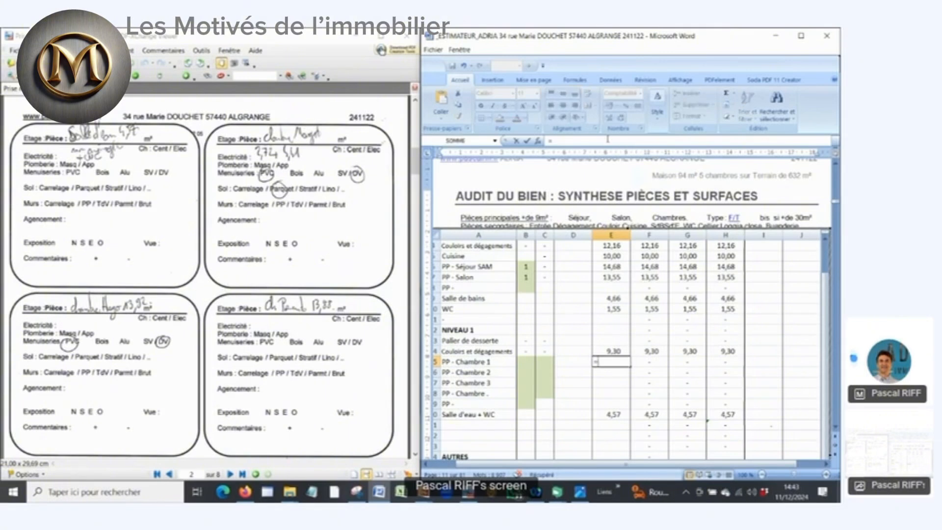
text(2,72+4,41)
key(Return)
key(Up)
key(Up)
key(Up)
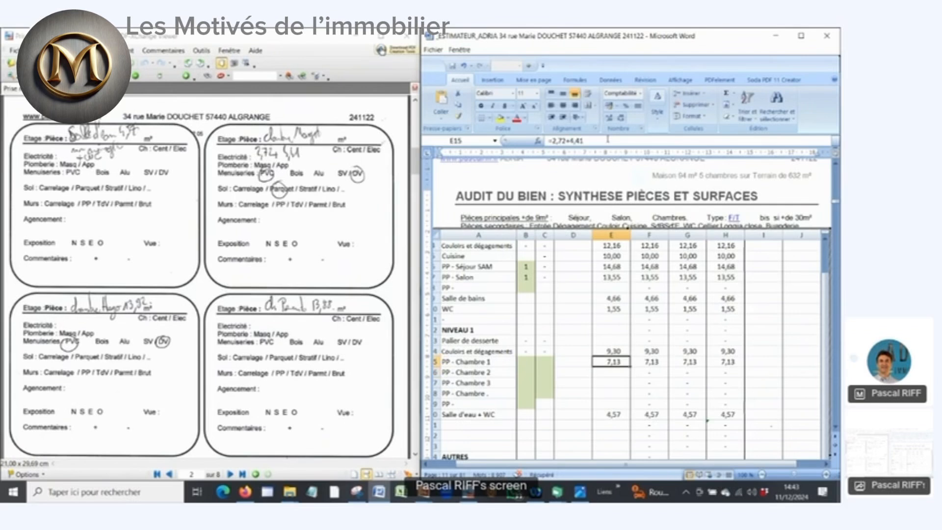
key(Down)
key(Down)
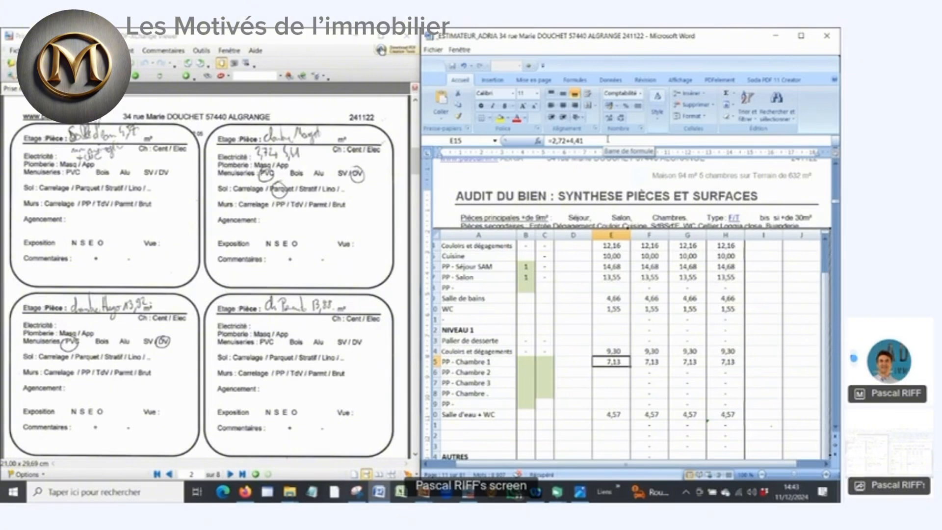
scroll(659, 328, up, 1)
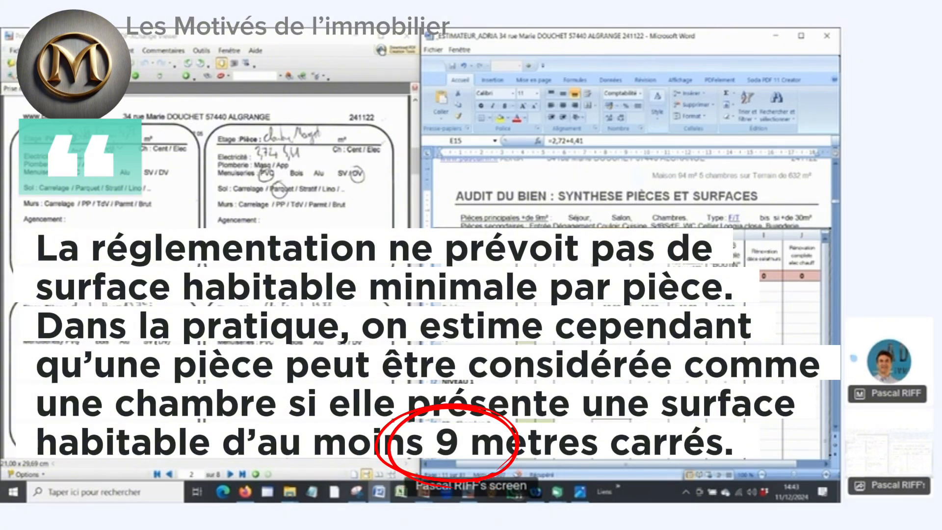
key(Left)
key(Left)
key(Left)
key(Left)
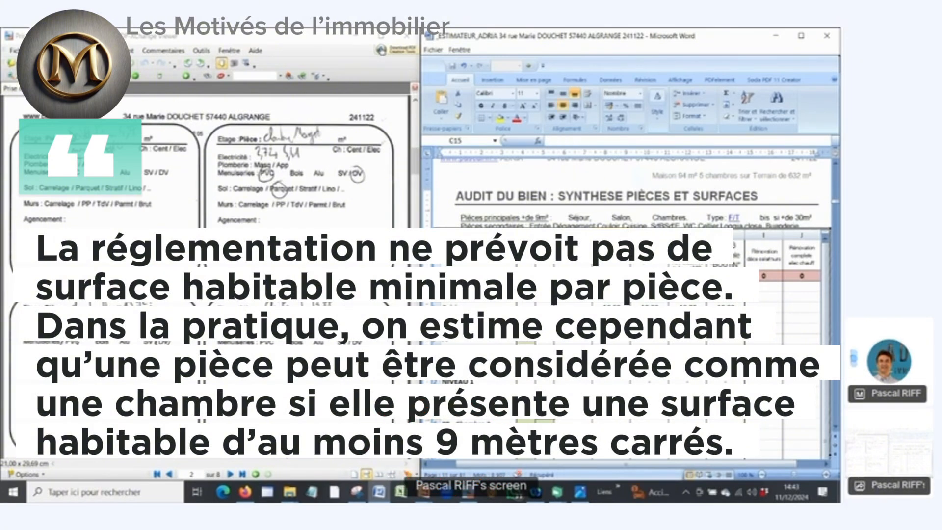
key(Right)
key(Right)
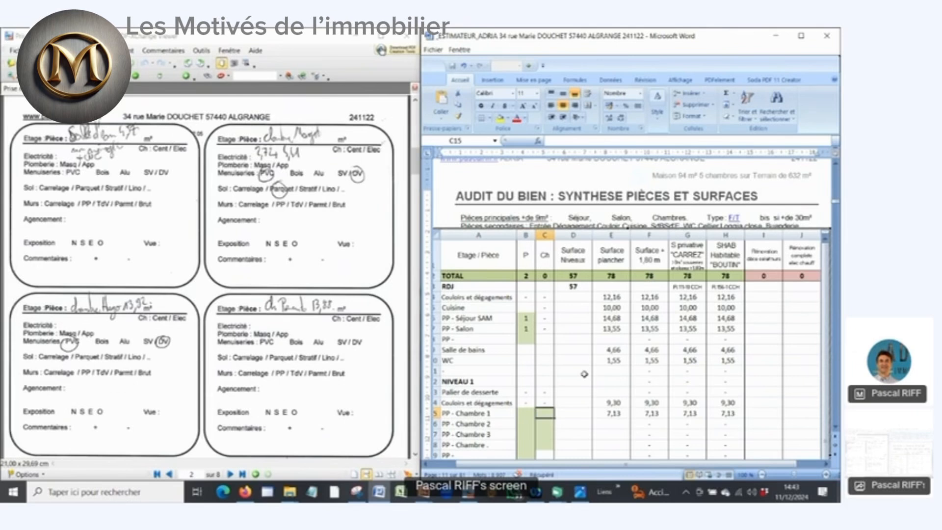
text(1)
key(Left)
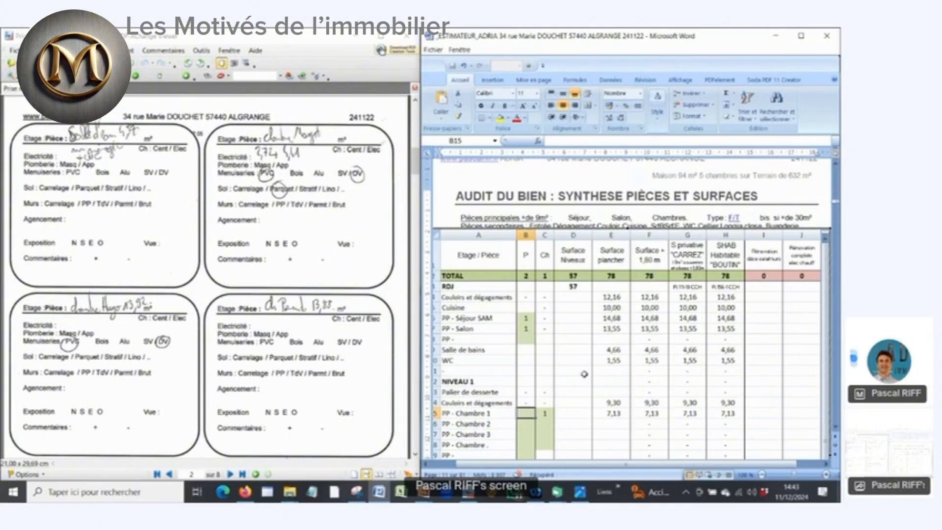
key(Right)
key(Delete)
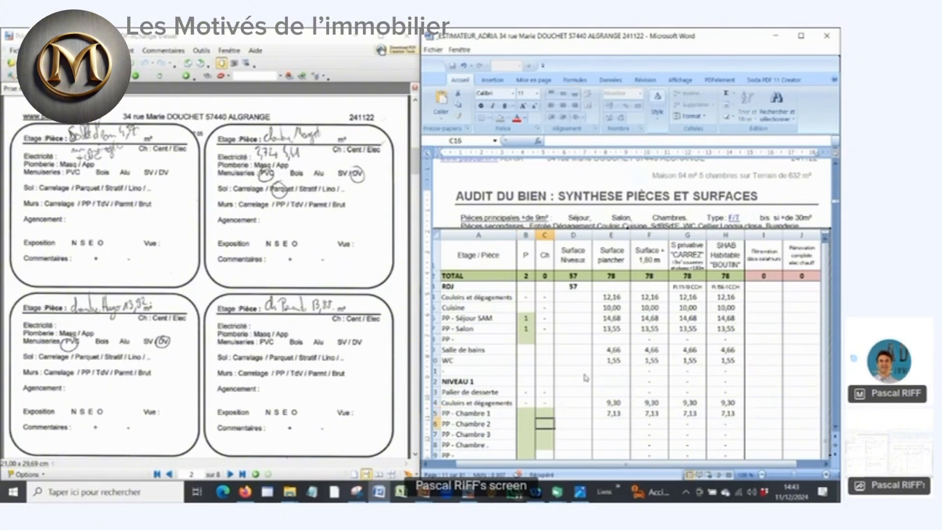
Extend the PP - Chambre 1 and PP - Chambre 2 labels with the occupants' first names from the visit notes
key(Right)
key(Right)
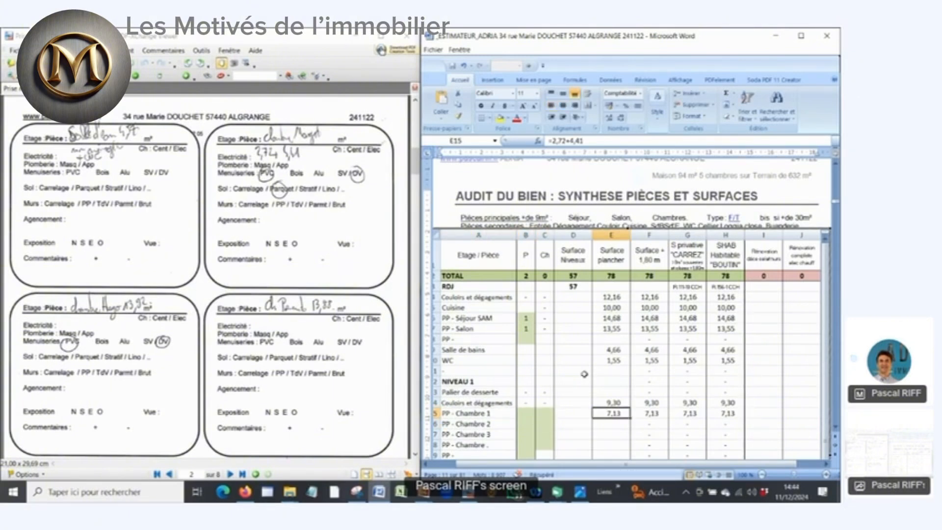
key(Right)
key(Home)
key(Down)
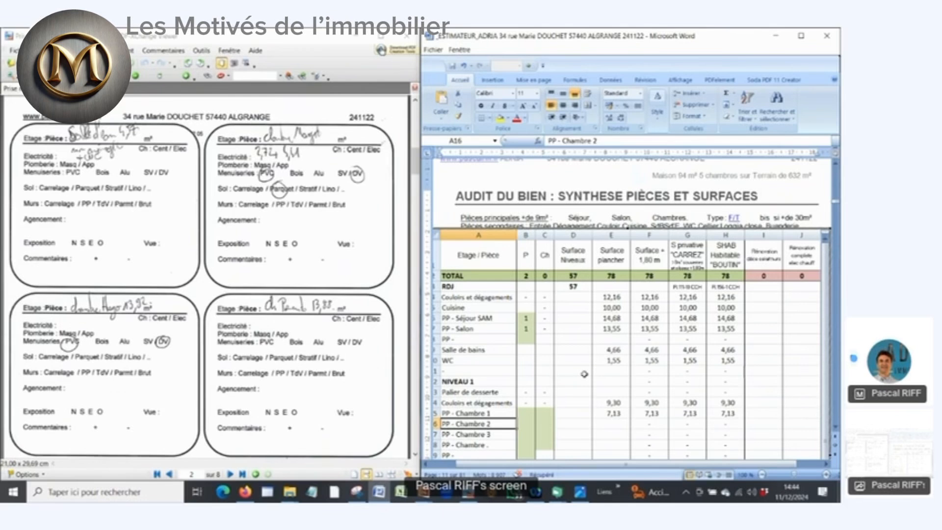
scroll(230, 212, down, 4)
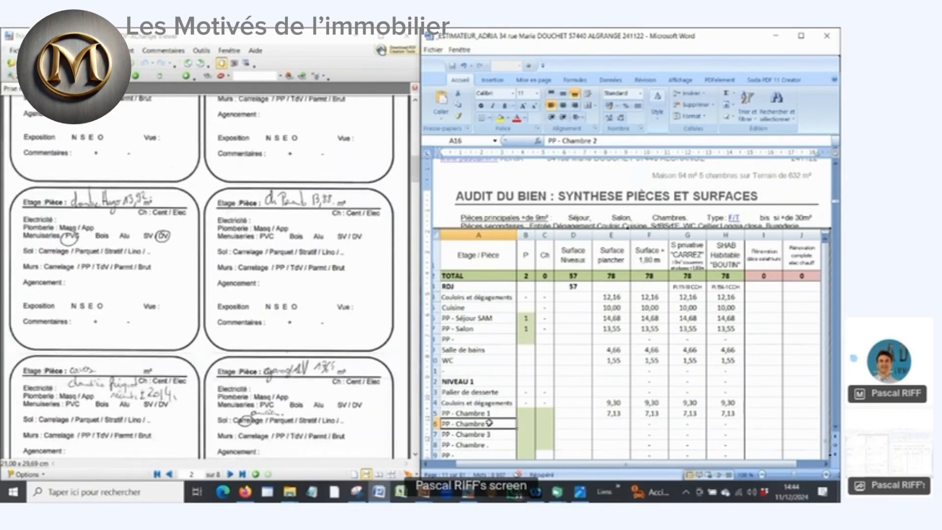
click(630, 141)
text(Hu)
Enter =13,92 as the Surface plancher of the PP - Chambre 2 row
text(=)
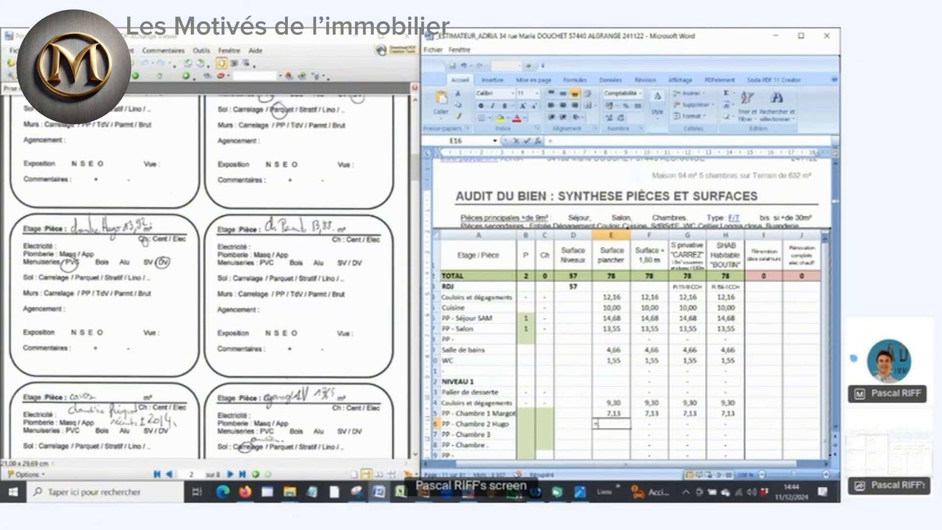
text(1)
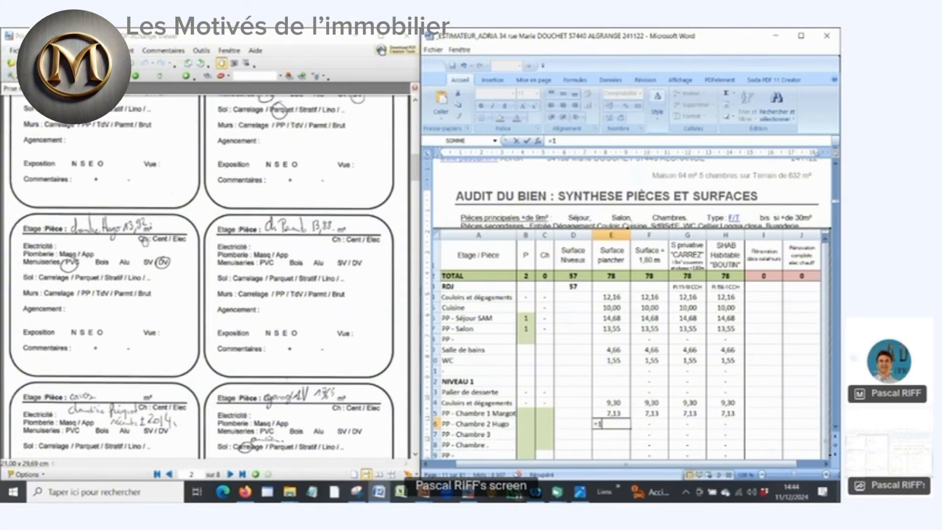
text(3,92)
key(Return)
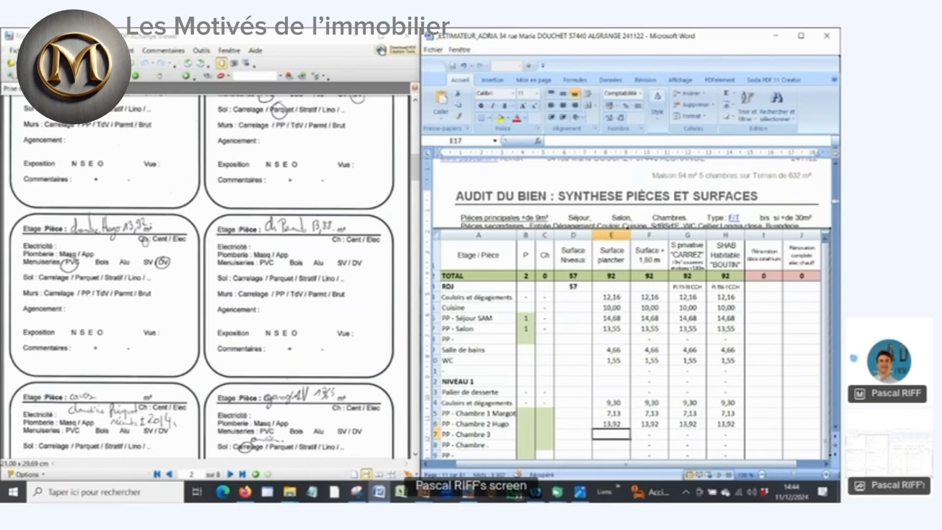
Extend the PP - Chambre 3 row's label to read PP - Chambre 3 parentale
key(Up)
key(Left)
key(Left)
key(Left)
key(Left)
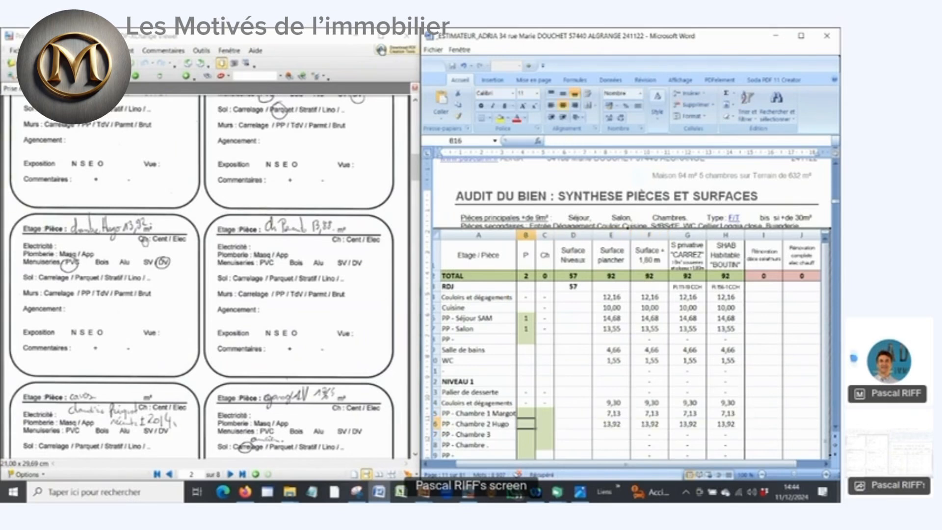
key(Down)
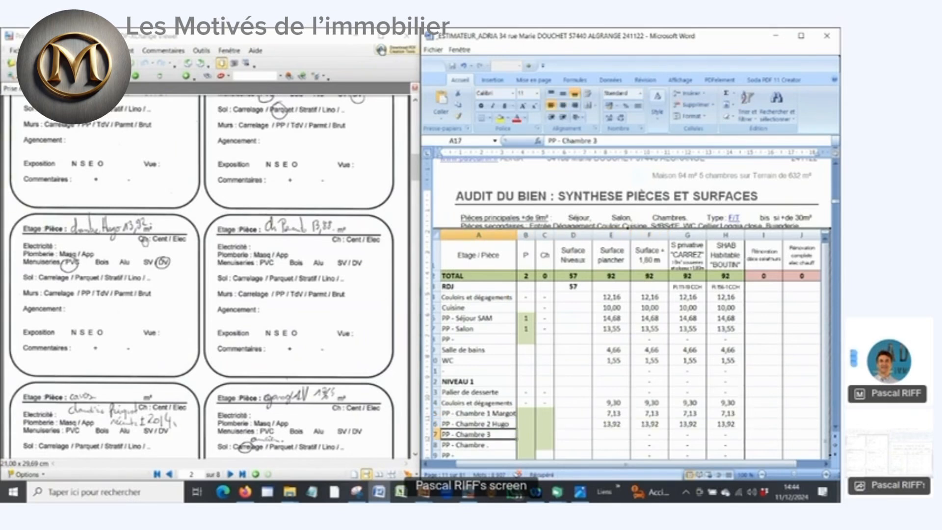
click(643, 139)
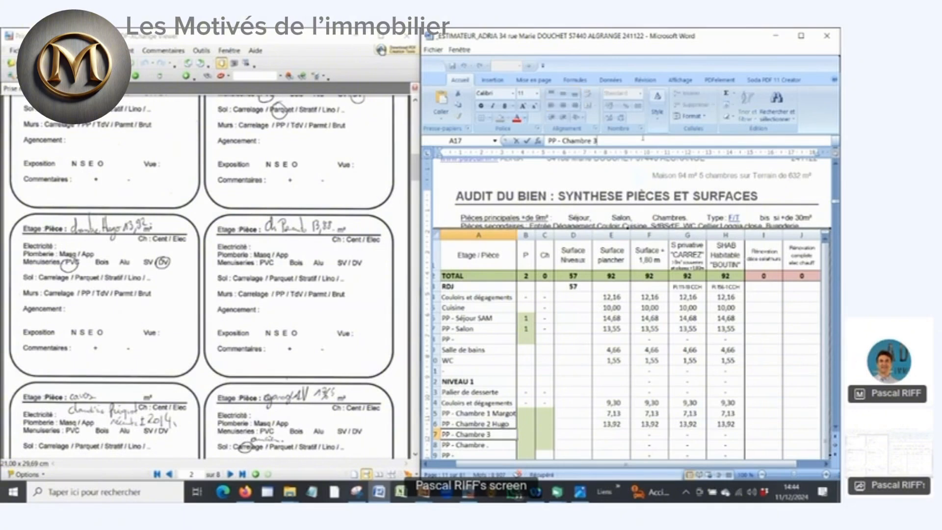
text(parentale)
key(Return)
Set the Surface plancher of the PP - Chambre 3 parentale row to 13,88
key(Up)
key(Right)
key(Right)
key(Right)
key(Right)
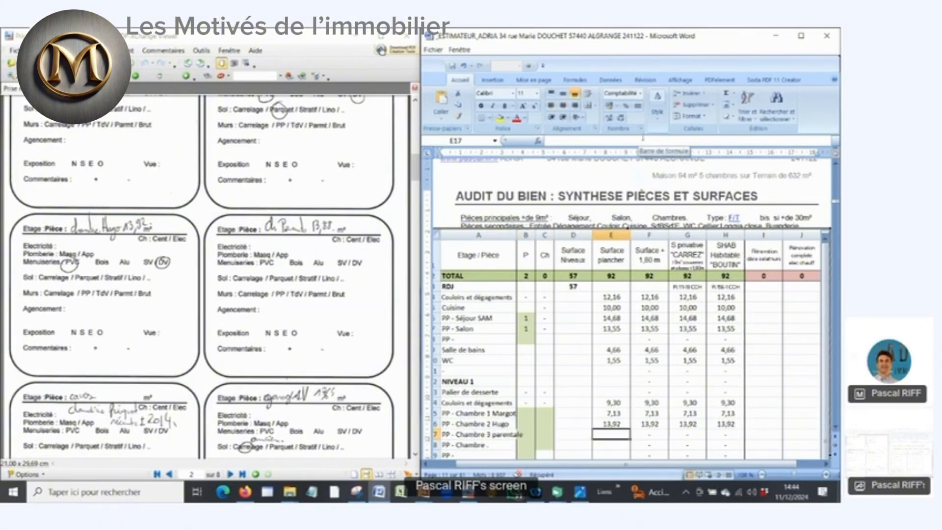
text(13,88)
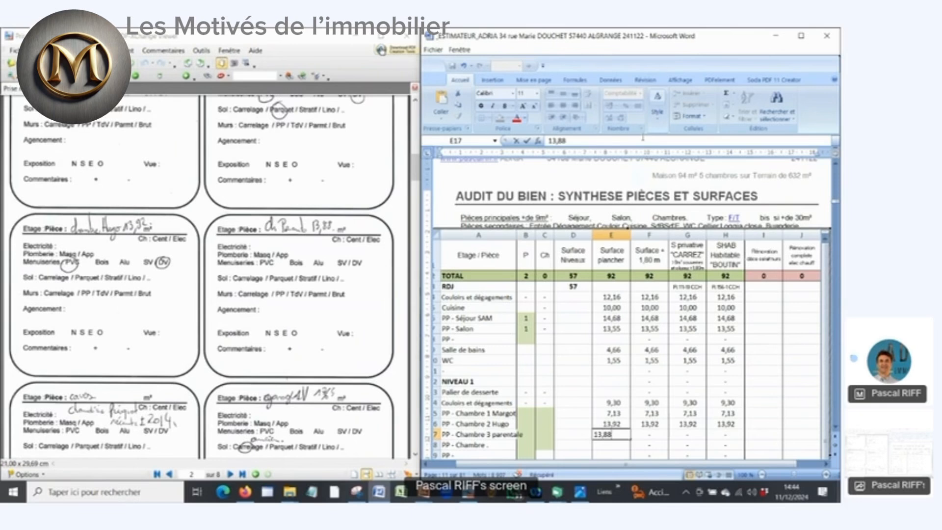
key(Up)
key(Down)
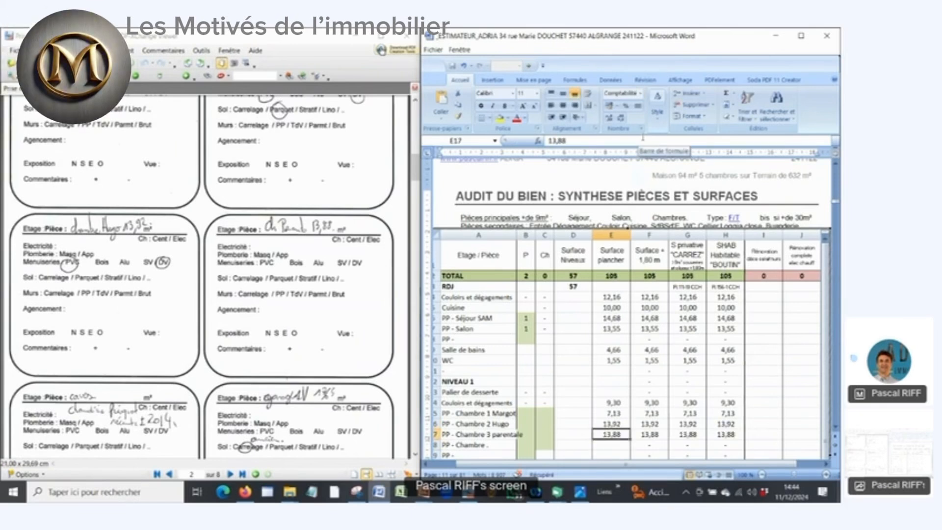
Enter 1 in the P column for both the Chambre 2 and Chambre 3 rows
key(Left)
key(Left)
key(Left)
key(Left)
key(Up)
key(Right)
text(1)
key(Return)
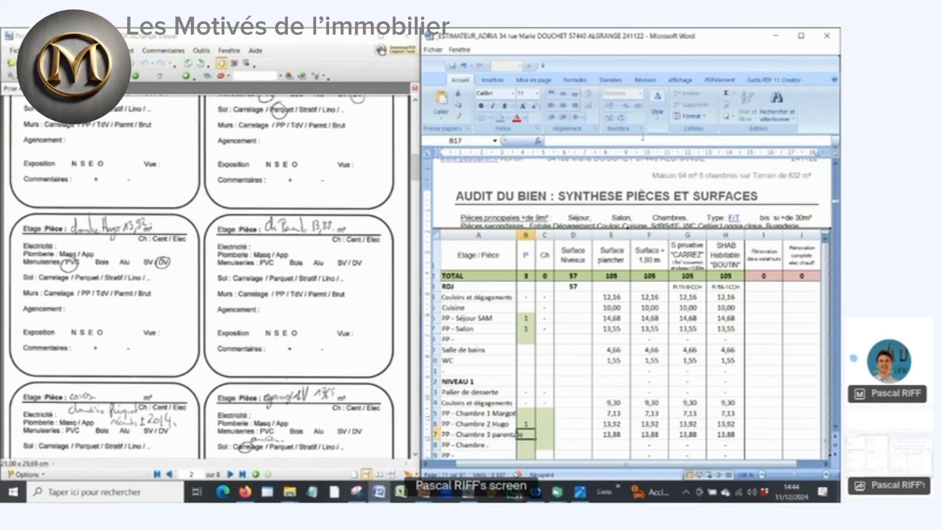
text(1)
key(Return)
Enter 1 in the Ch column for both the Chambre 2 and Chambre 3 rows
key(Up)
key(Up)
key(Right)
text(1)
key(Return)
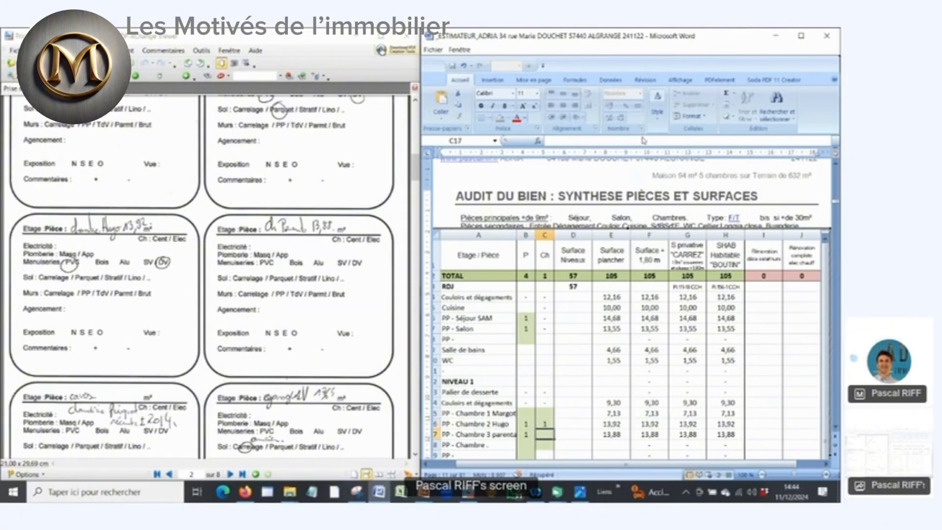
text(1)
key(Return)
key(Up)
key(Up)
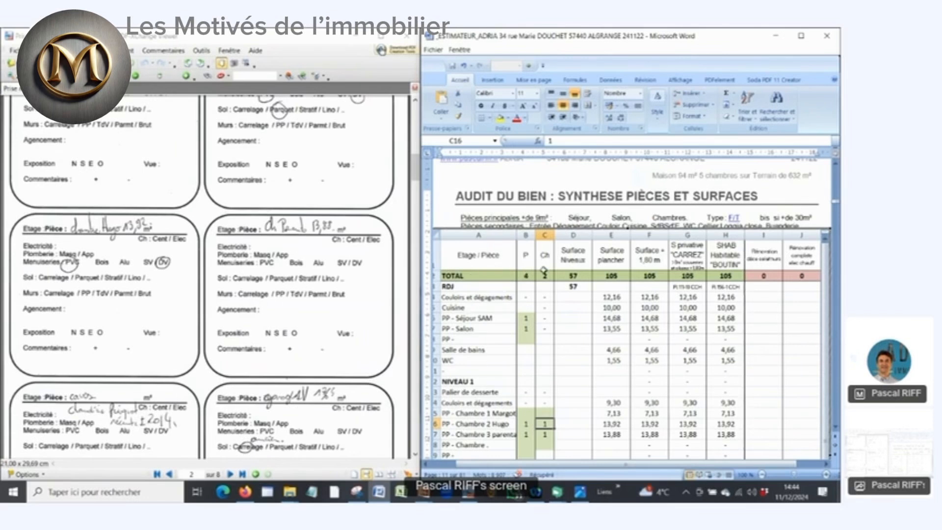
Review the P and Ch entries of the NIVEAU 1 bedroom rows
key(Up)
key(Up)
key(Down)
key(Left)
key(Left)
key(Right)
key(Right)
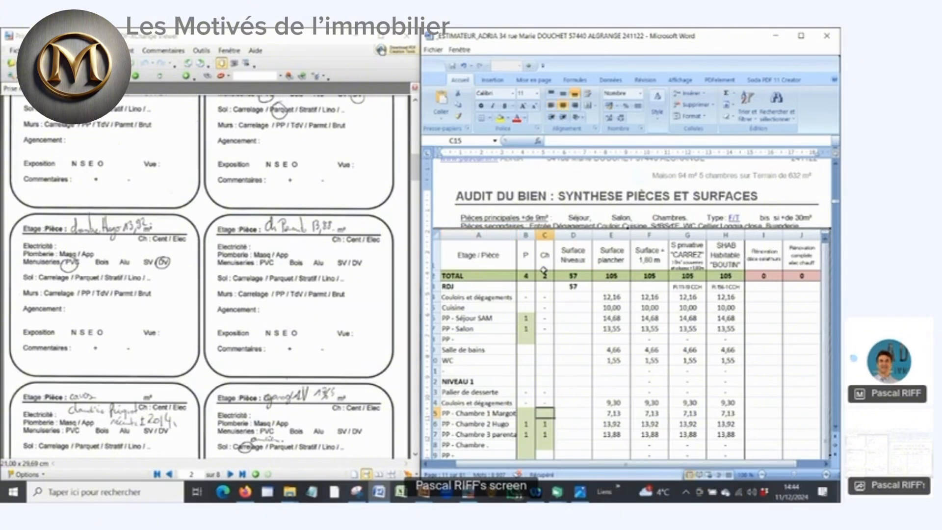
key(Down)
key(Down)
key(Down)
key(Down)
key(Up)
key(Up)
key(Down)
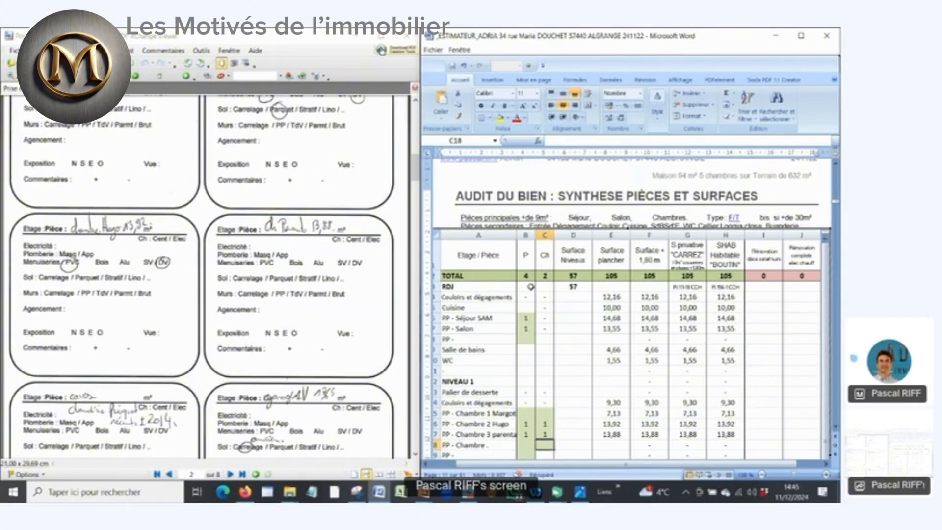
Total the NIVEAU 1 floor areas in its Surface Niveaux cell with =SOMME(E12:E20)
scroll(506, 305, down, 4)
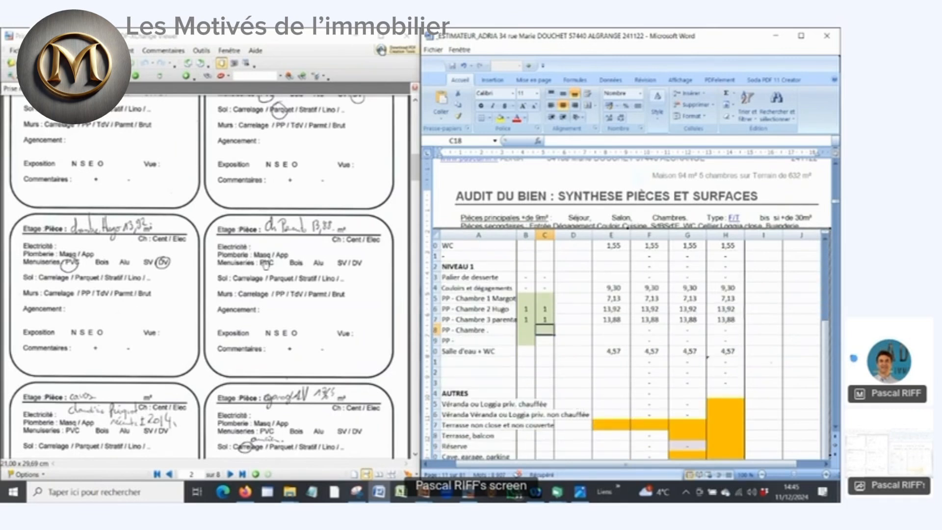
click(266, 265)
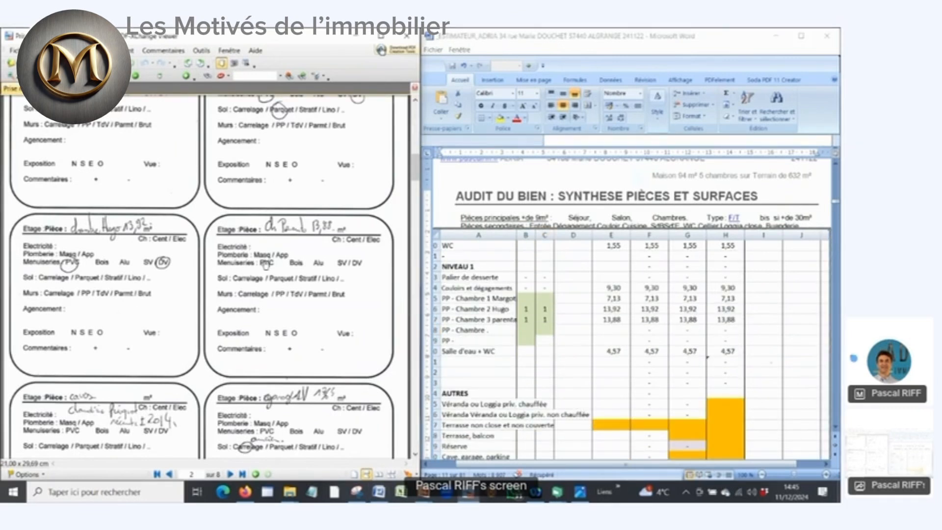
scroll(262, 268, down, 4)
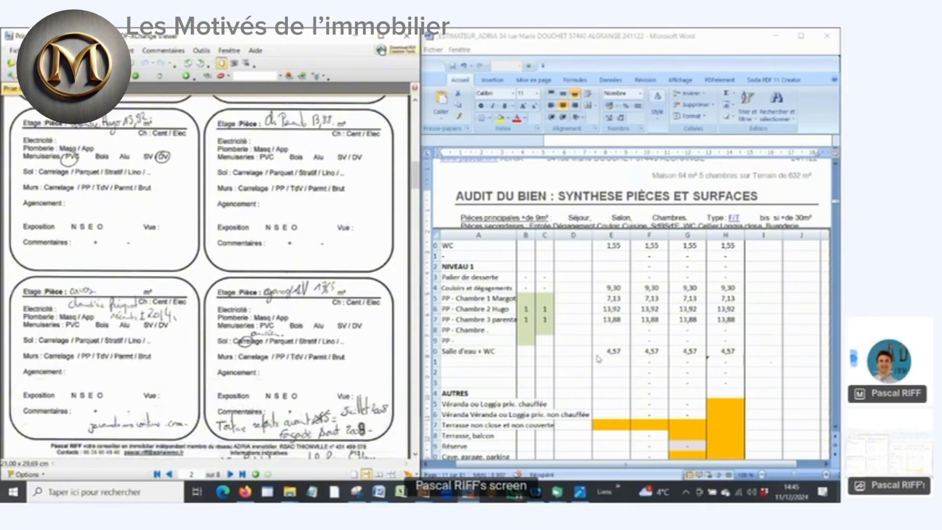
click(541, 343)
click(460, 268)
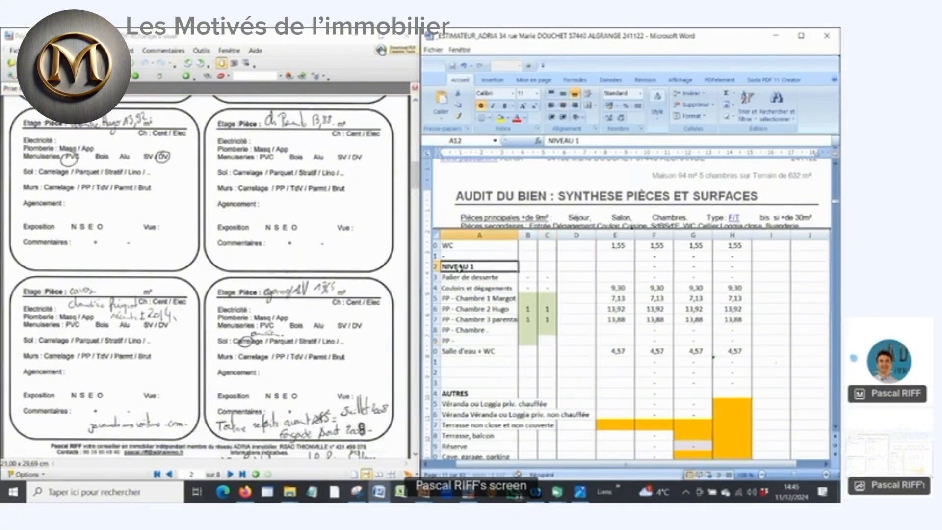
key(Right)
key(Right)
key(Right)
text(=)
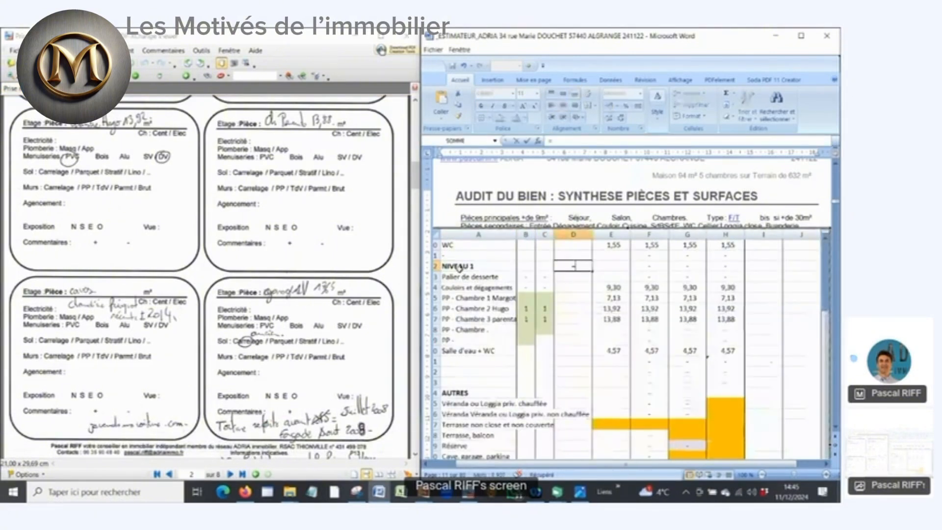
text(somm)
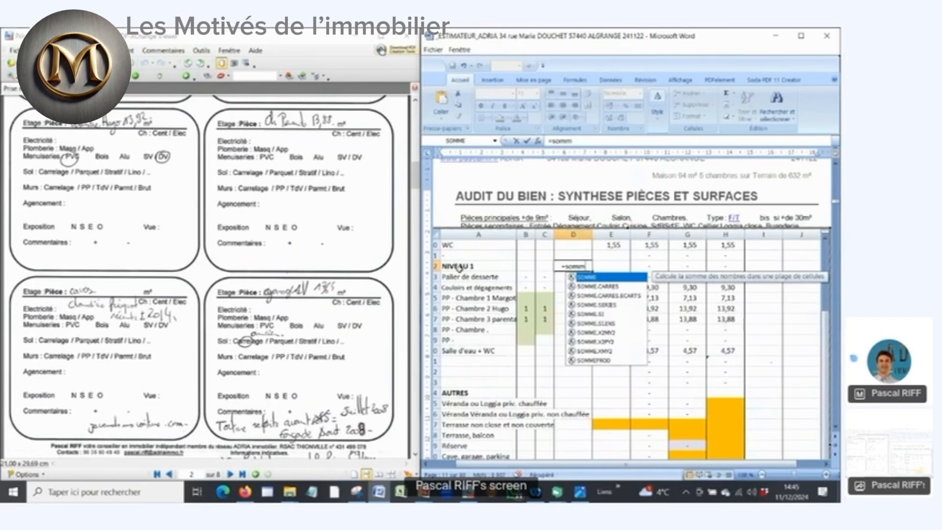
text(e()
drag(611, 266, 611, 351)
text())
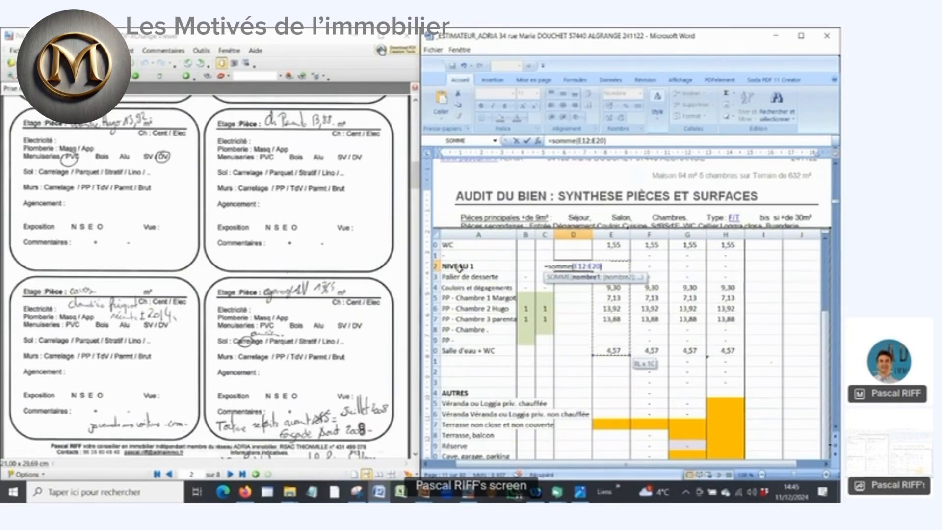
key(Return)
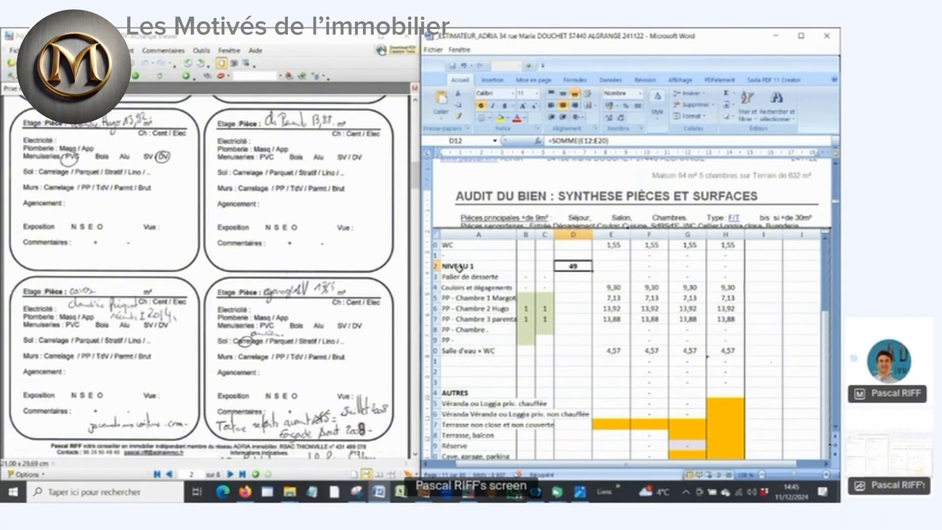
Review the Surface Niveaux totals of RDJ and NIVEAU 1 against the TOTAL row
scroll(459, 268, up, 4)
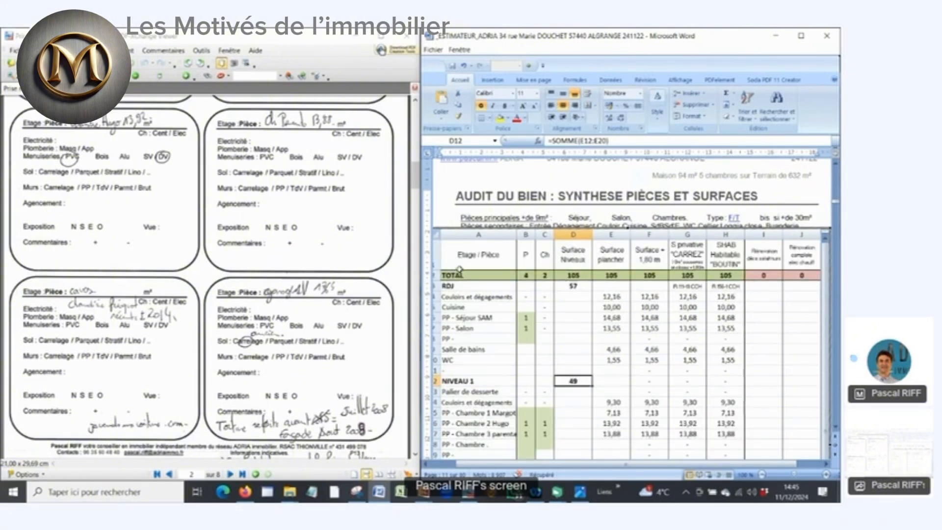
key(Up)
key(Up)
key(Up)
key(Up)
key(Up)
key(Up)
key(Up)
key(Up)
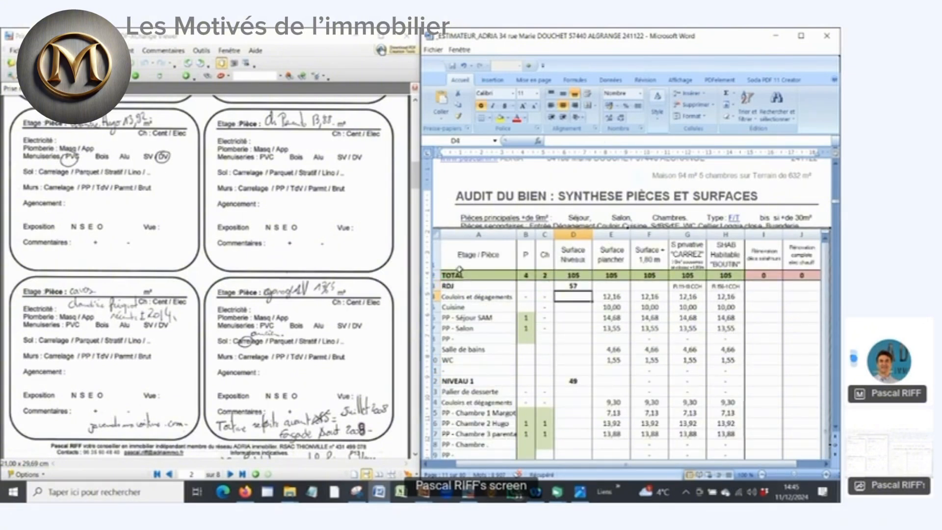
key(Down)
key(Down)
key(Down)
key(Down)
key(Down)
key(Down)
key(Down)
key(Down)
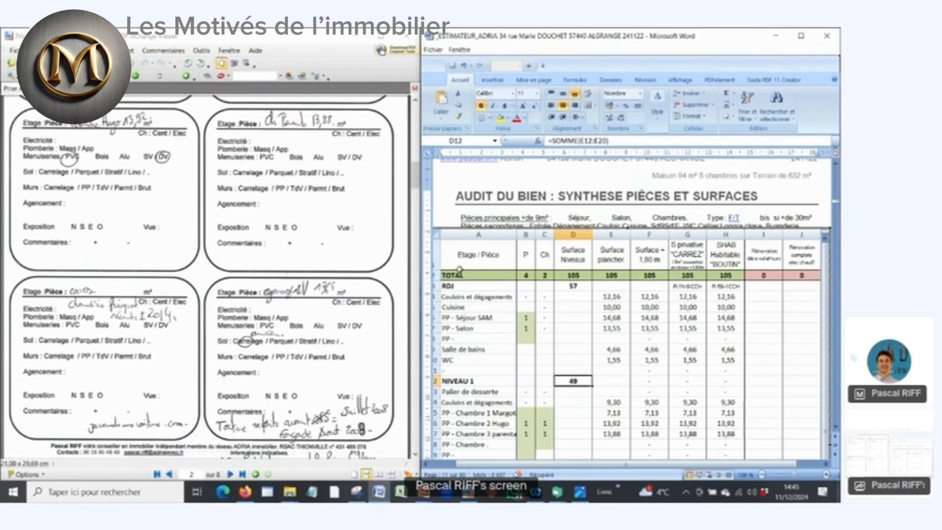
Calculate the difference between the RDJ and NIVEAU 1 areas with =D3-D12 in the cell above NIVEAU 1, and clear the formula
key(Up)
key(Left)
key(Left)
key(Left)
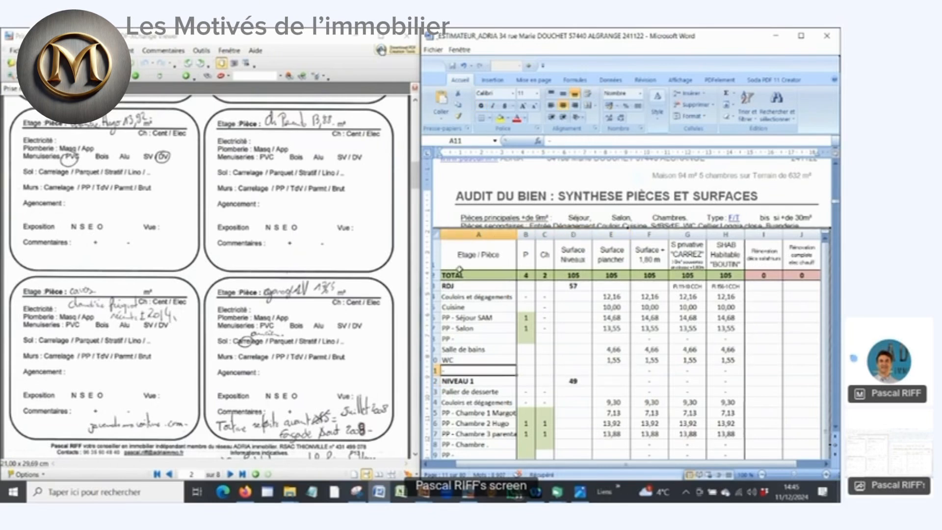
text(=)
key(Right)
key(Right)
key(Up)
key(Up)
key(Up)
key(Up)
key(Up)
key(Up)
key(Up)
key(Up)
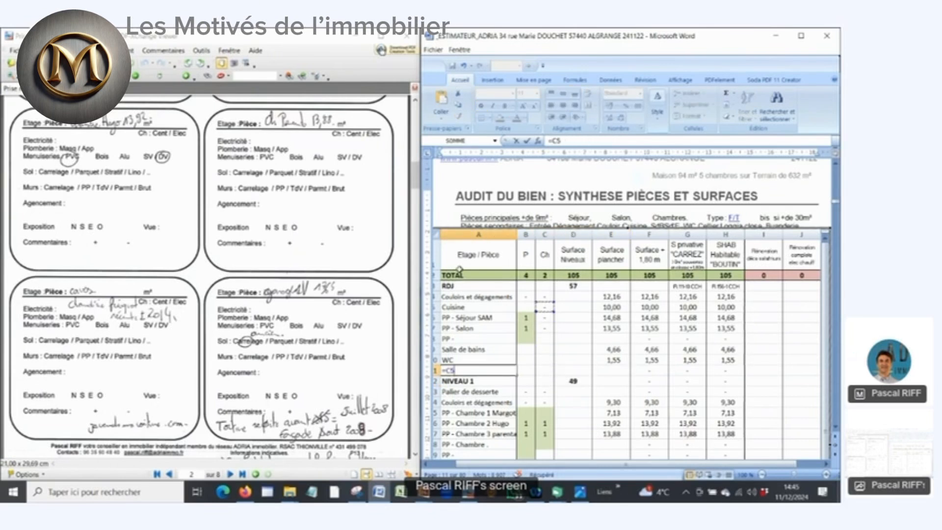
key(Right)
text(-)
key(Right)
key(Right)
key(Right)
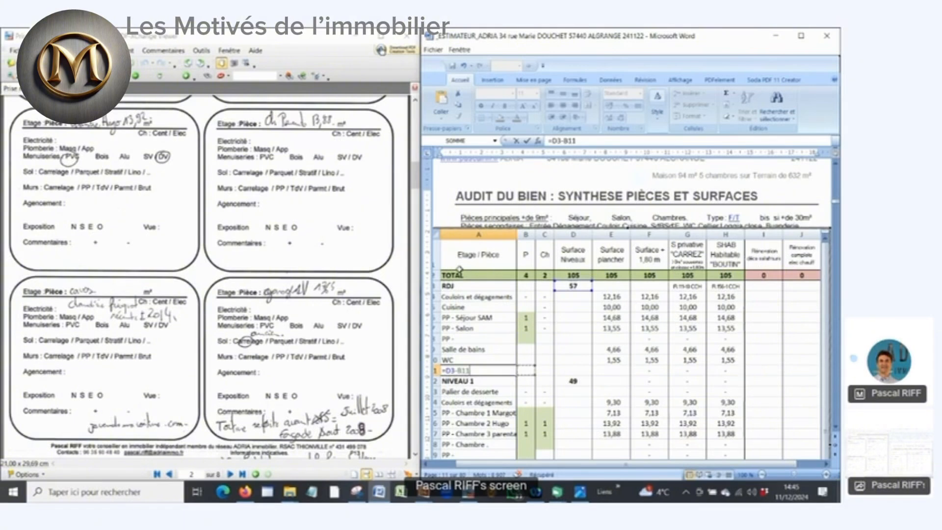
key(Down)
key(Return)
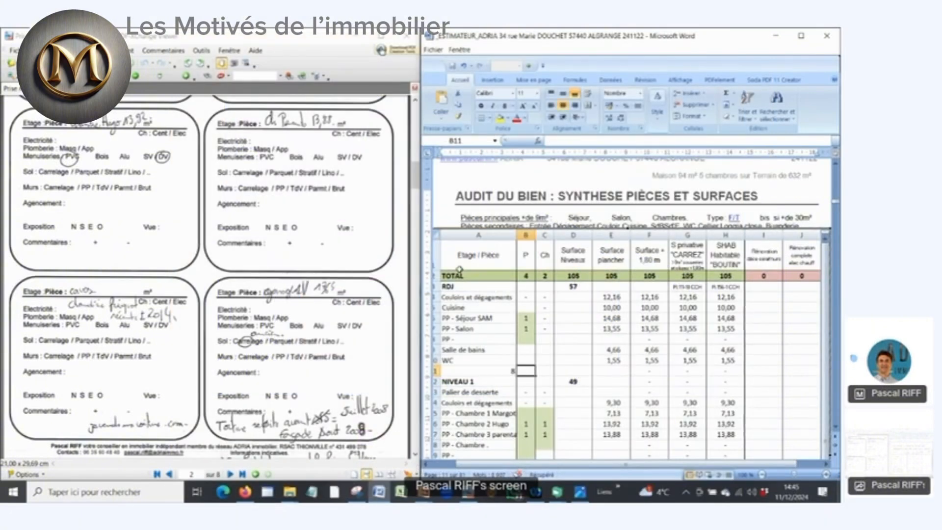
key(Left)
Format the four surface values of the PP - Chambre 1 row in red italic
key(Down)
key(Down)
key(Down)
key(Down)
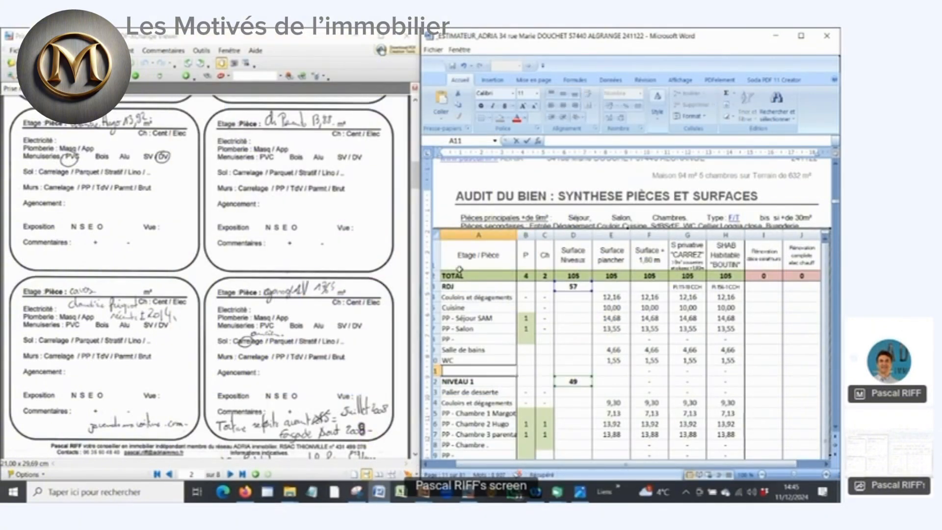
key(Right)
key(Right)
key(Right)
key(Right)
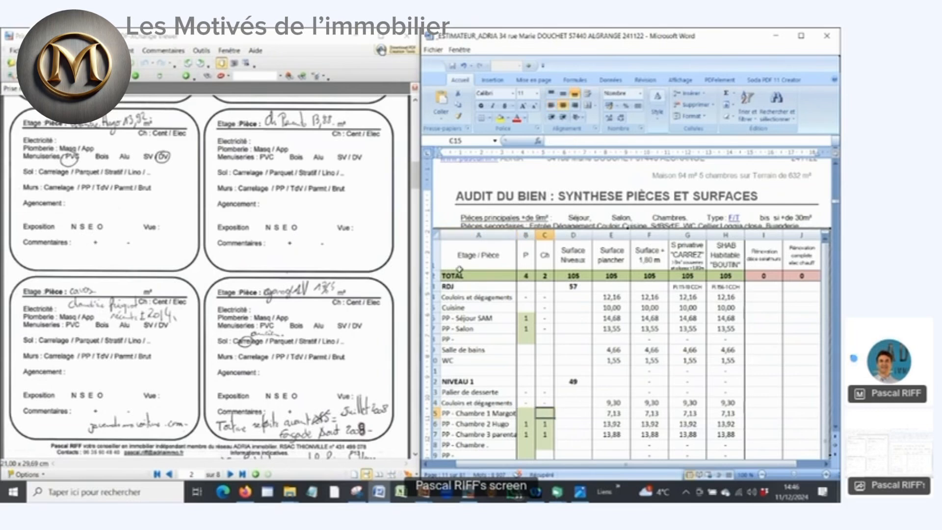
key(shift+Right)
key(shift+Right)
key(shift+Right)
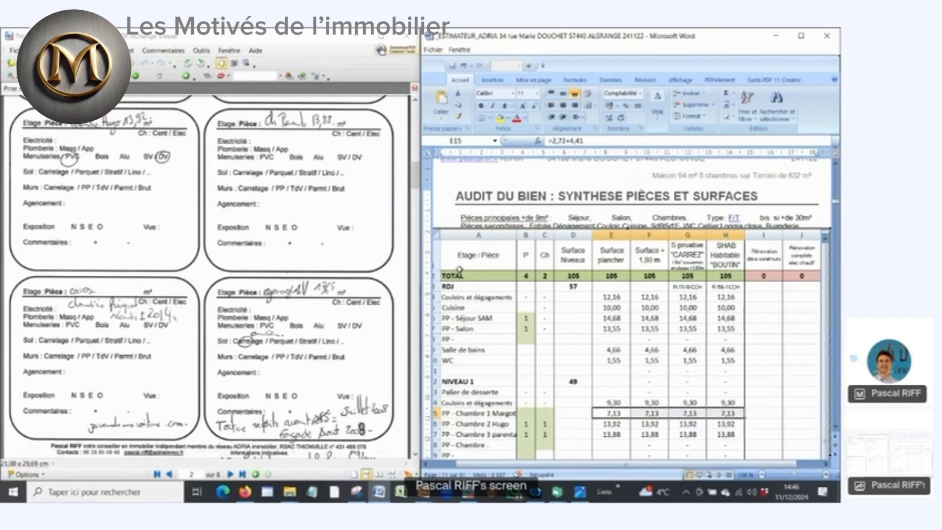
click(517, 119)
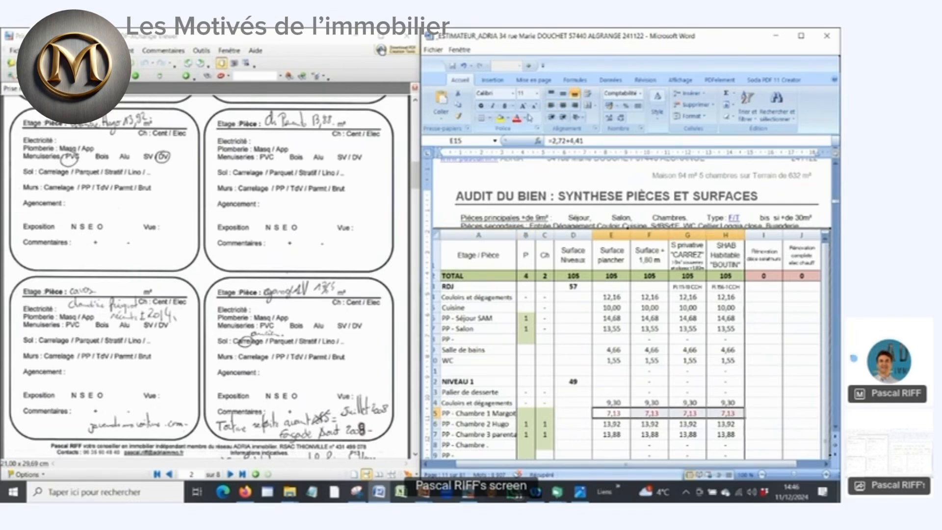
Examine the remaining table rows down to Cave, garage, parking in the AUTRES section
click(496, 356)
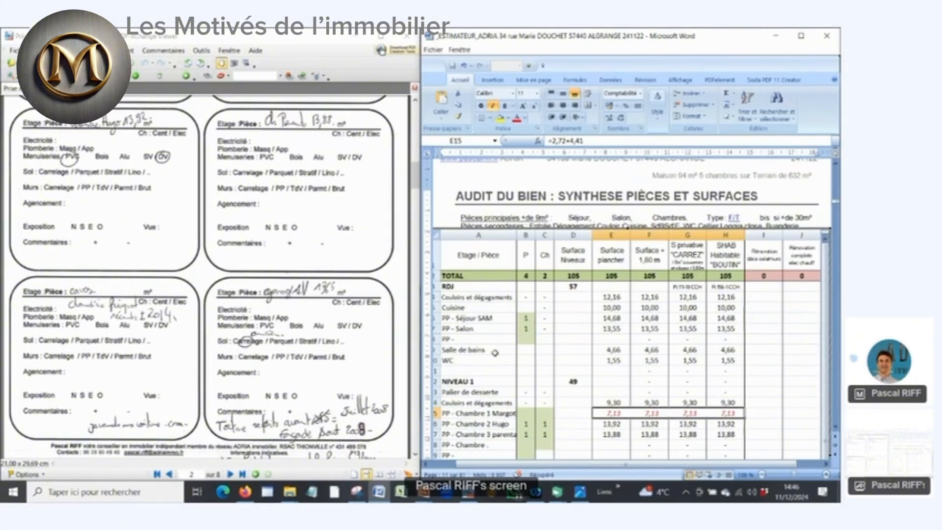
key(Down)
key(Down)
key(Down)
key(Down)
key(Down)
key(Down)
key(Down)
key(Down)
key(Down)
key(Down)
key(Down)
key(Down)
key(Down)
key(Down)
key(Down)
key(Down)
key(Down)
key(Down)
key(Down)
key(Down)
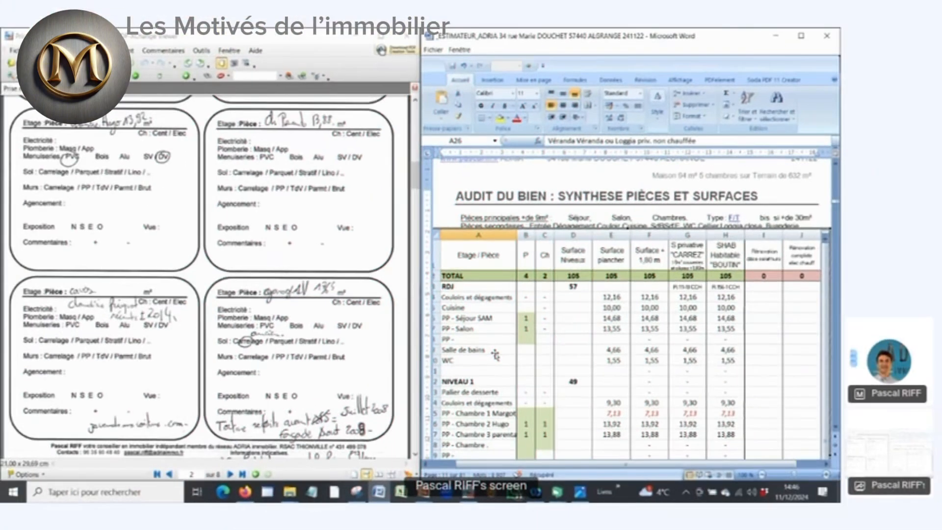
scroll(529, 359, down, 3)
scroll(532, 360, up, 3)
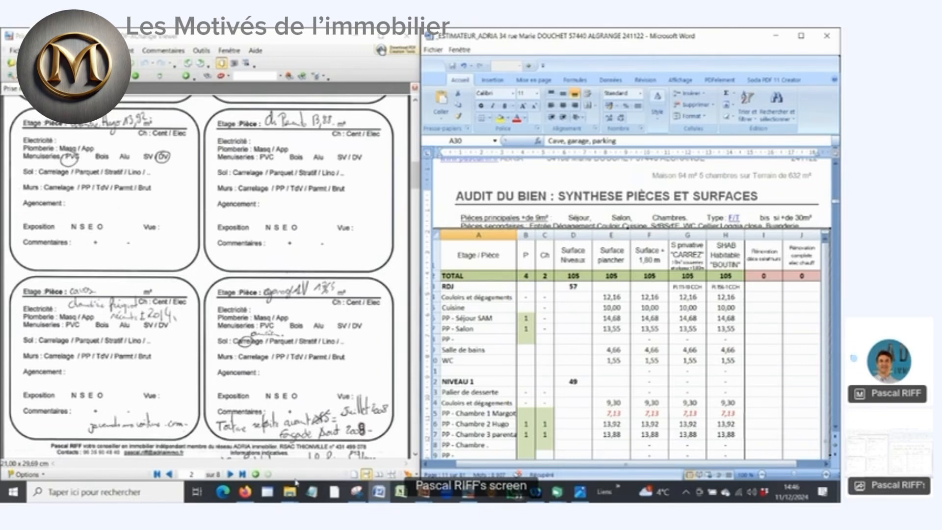
Open the client's 20151008 Surfaces workbook in Excel from the 01_LE BIEN_ESTIMATION folder
mouse_move(290, 494)
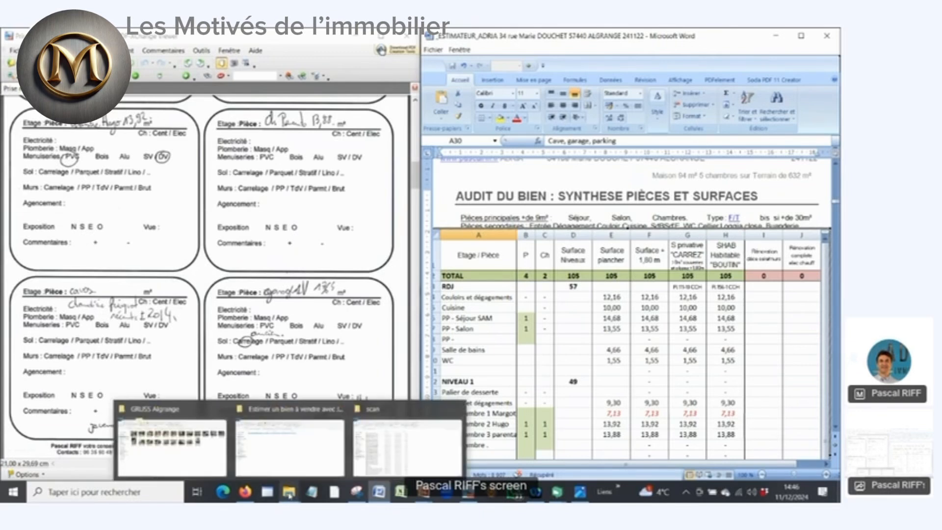
click(170, 453)
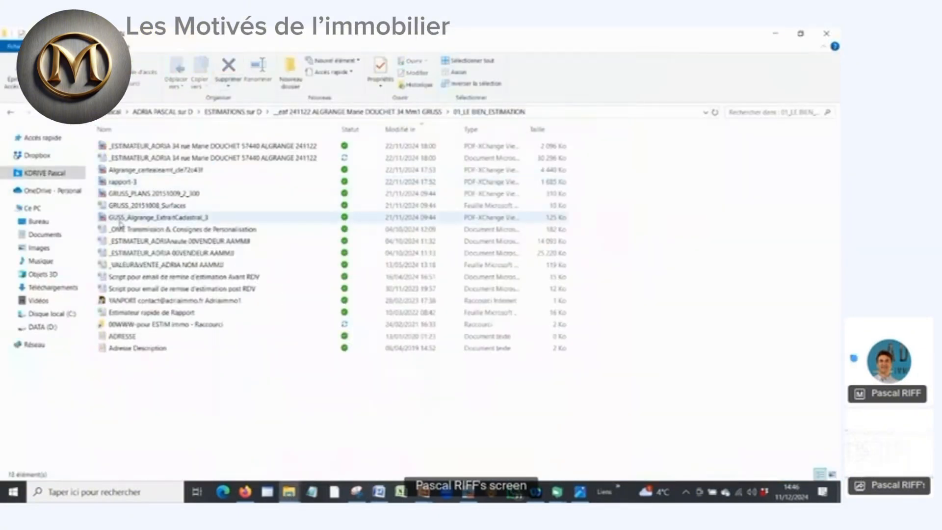
double_click(122, 205)
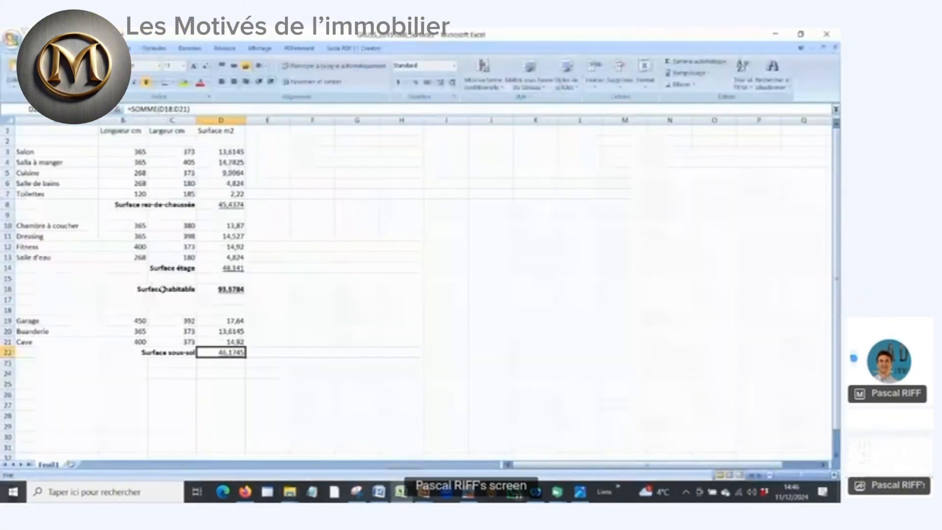
Examine how the Surface habitable total is built from the Surface rez-de-chaussée and Surface étage subtotals
click(123, 290)
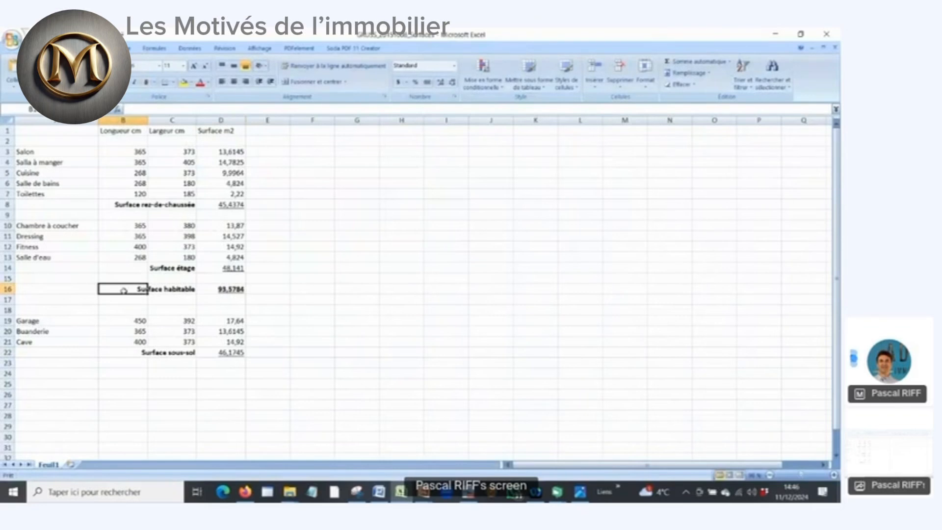
key(Right)
key(Right)
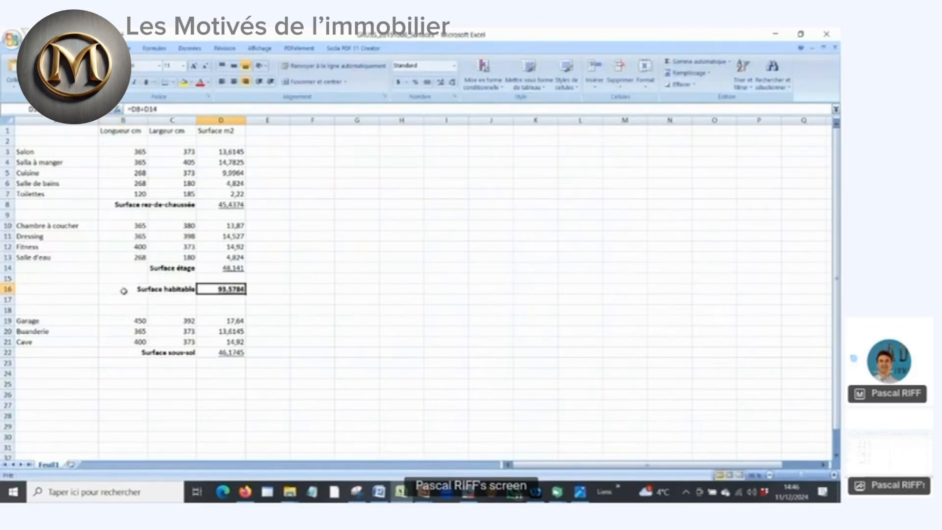
key(Up)
key(Up)
key(Up)
key(Up)
key(Up)
key(Up)
key(Up)
key(Up)
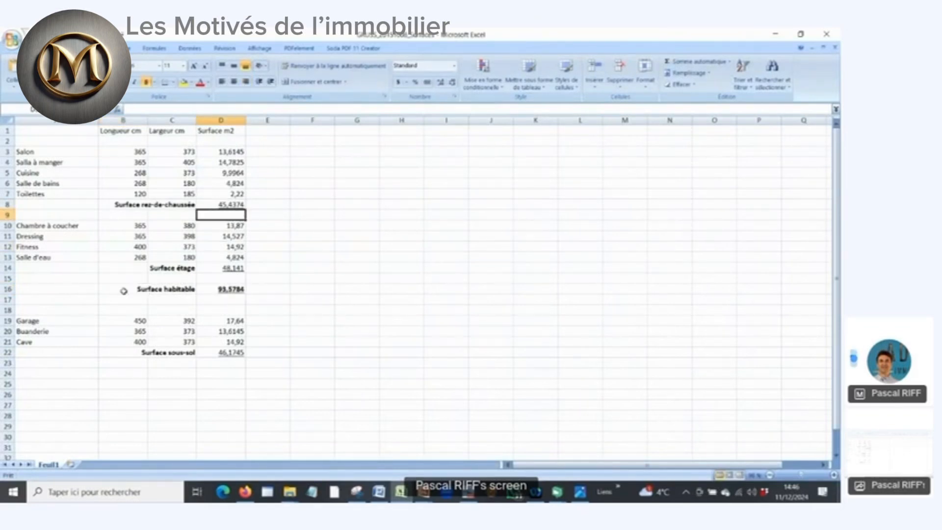
key(Down)
key(Down)
key(Down)
key(Down)
key(Down)
key(Down)
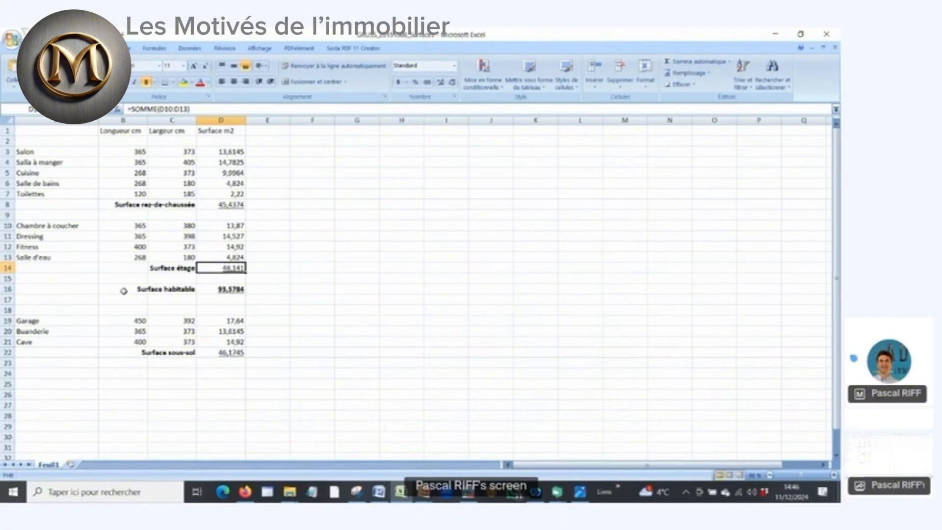
key(Down)
key(Down)
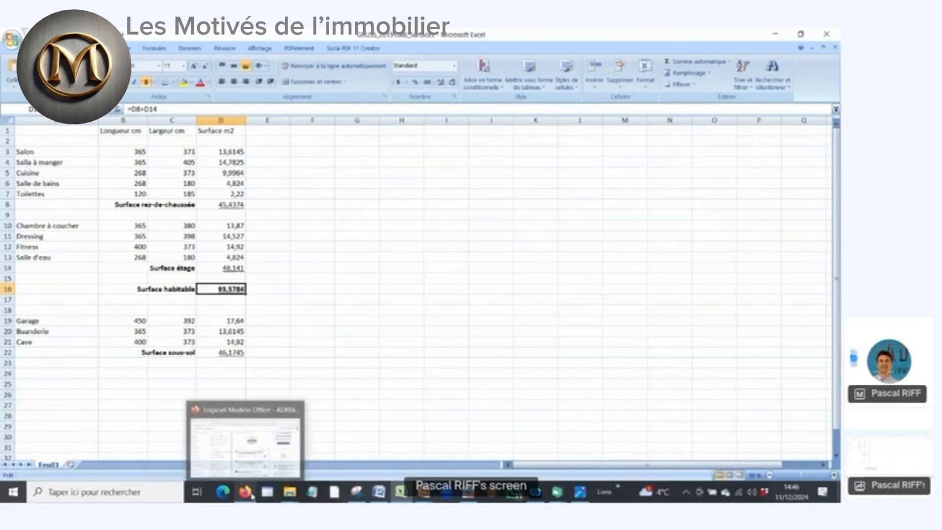
Switch to the scanned visit notes in PDF-XChange Viewer and compare the upstairs room surfaces with the client's workbook
click(459, 498)
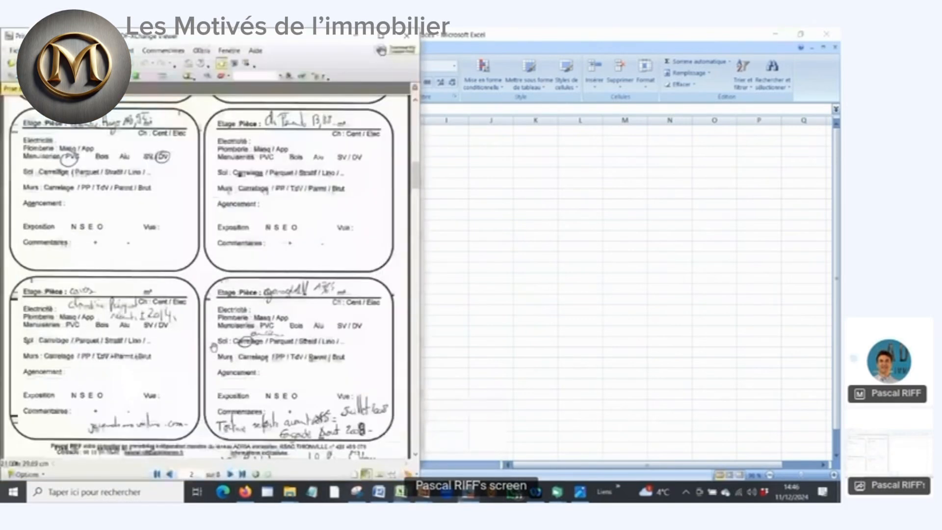
scroll(129, 192, up, 3)
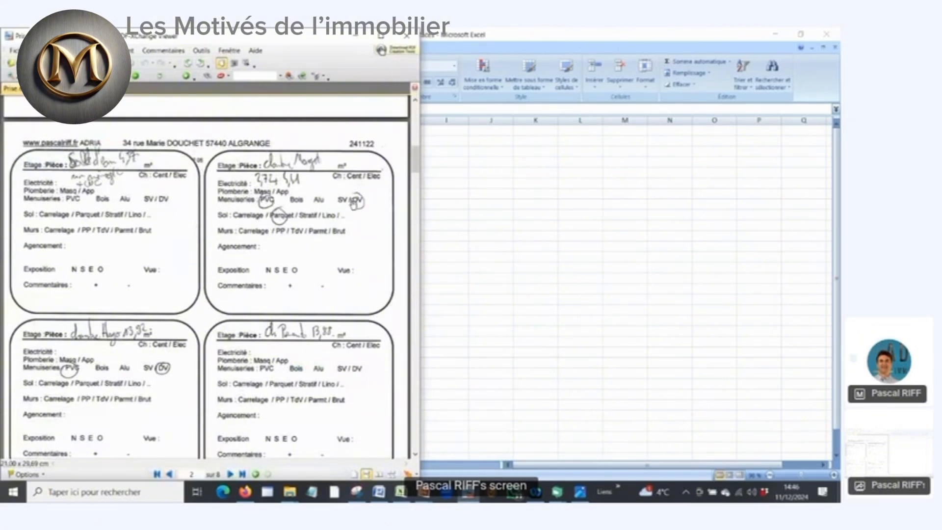
scroll(264, 209, down, 4)
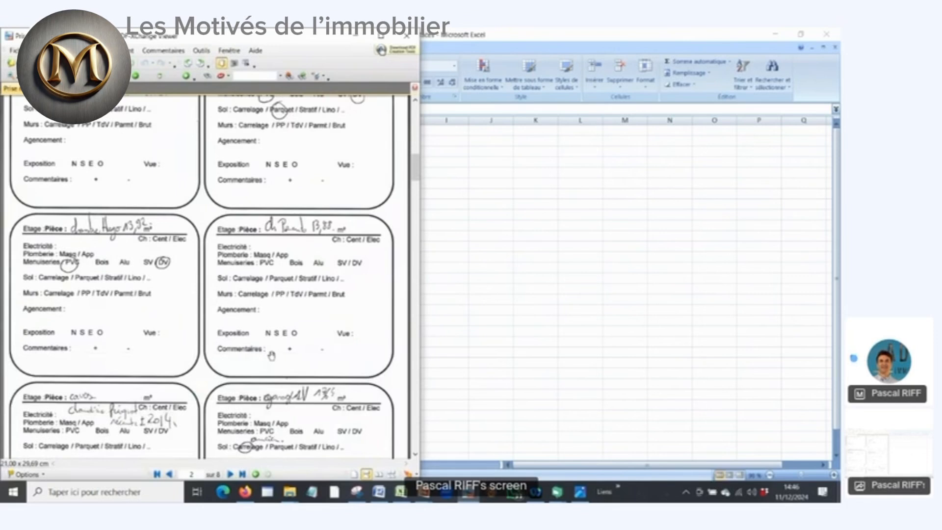
scroll(271, 355, up, 4)
click(400, 492)
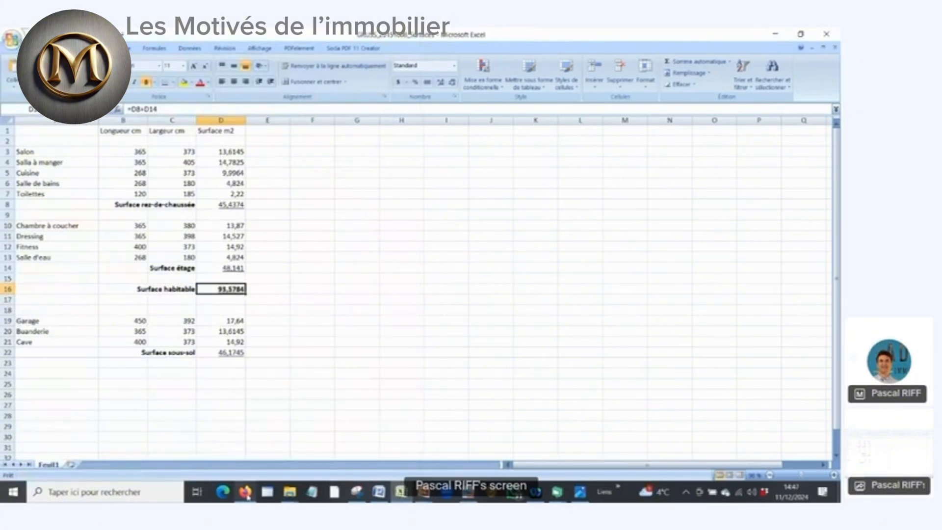
click(468, 495)
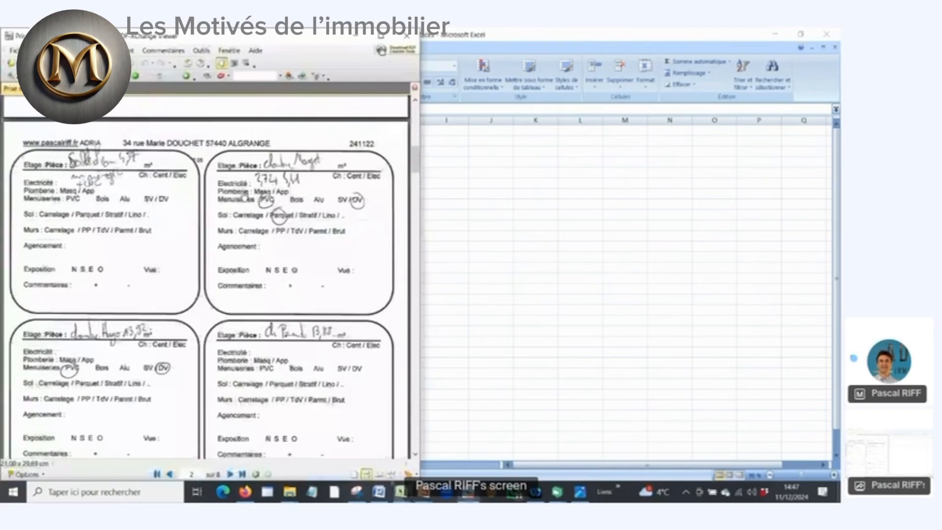
Read the caves and garage entries in the visit notes, check the basement surfaces in the client's workbook and close it
scroll(161, 191, down, 5)
scroll(160, 193, up, 2)
scroll(159, 194, down, 2)
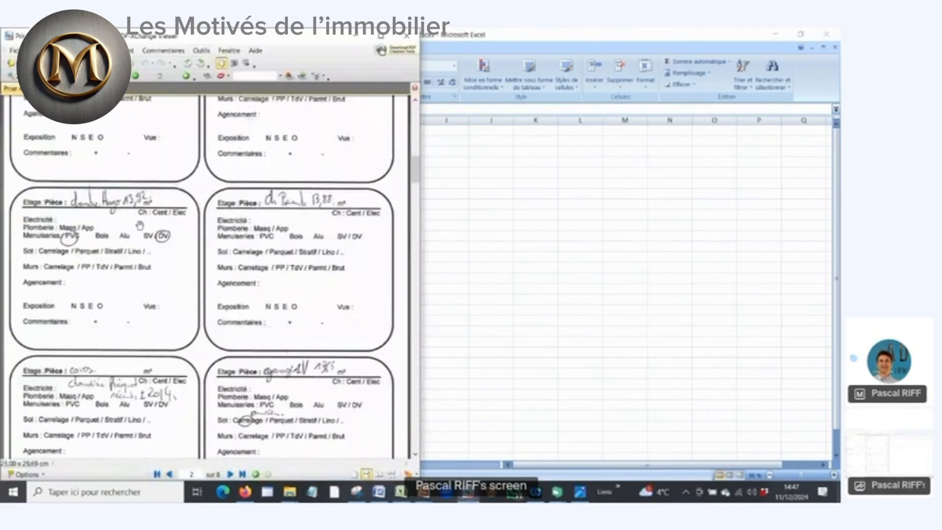
scroll(94, 227, down, 5)
scroll(94, 226, down, 3)
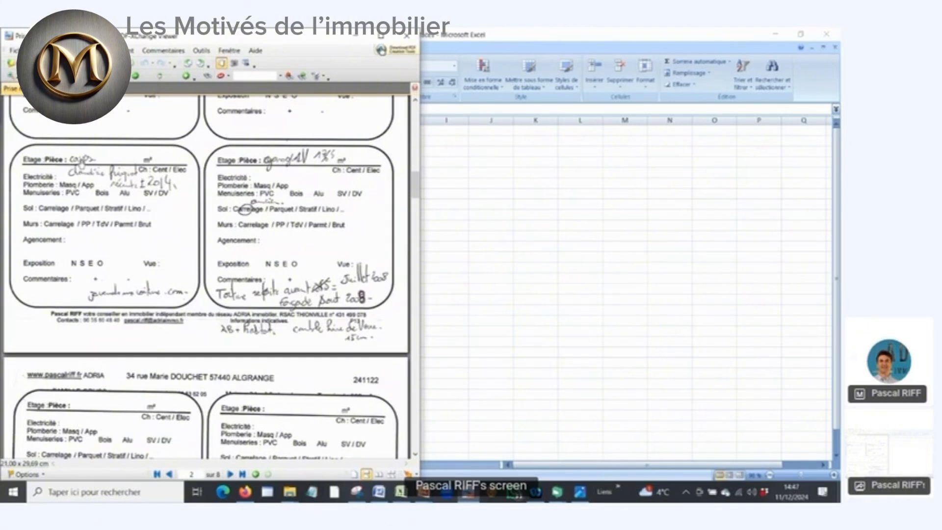
scroll(77, 216, up, 1)
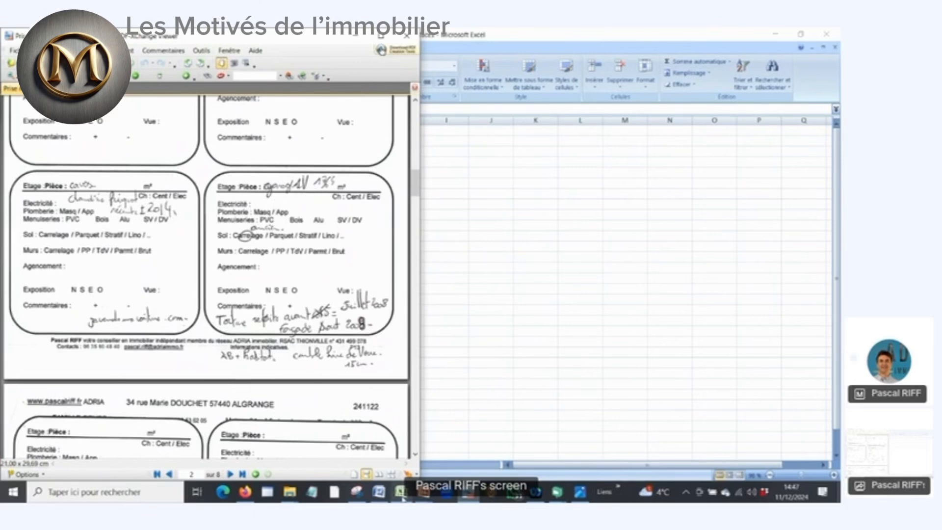
click(401, 492)
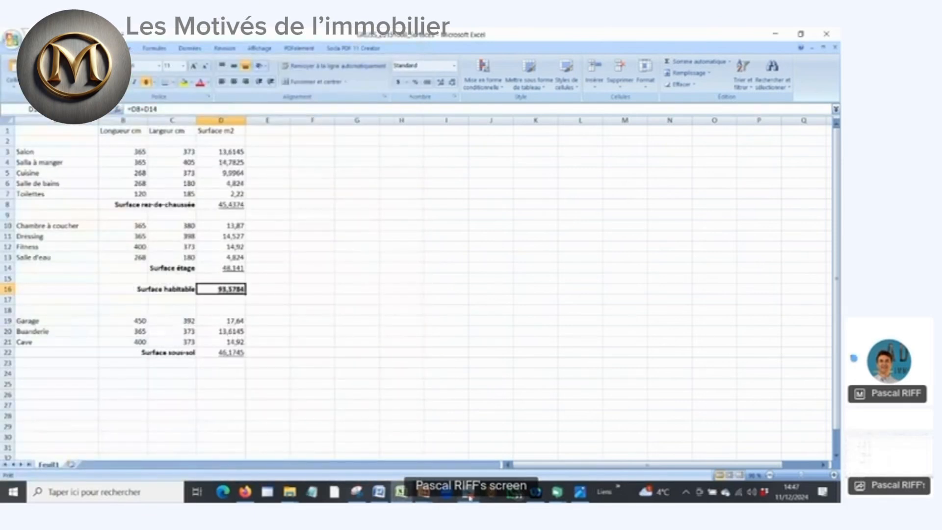
click(826, 33)
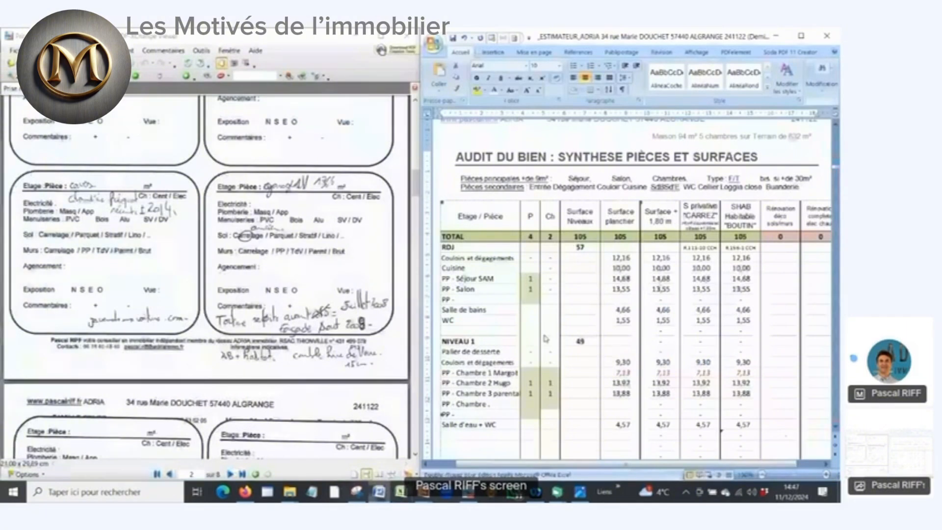
Open the report's embedded surfaces table for editing and duplicate the Cave, garage, parking row in the AUTRES section
scroll(508, 347, down, 5)
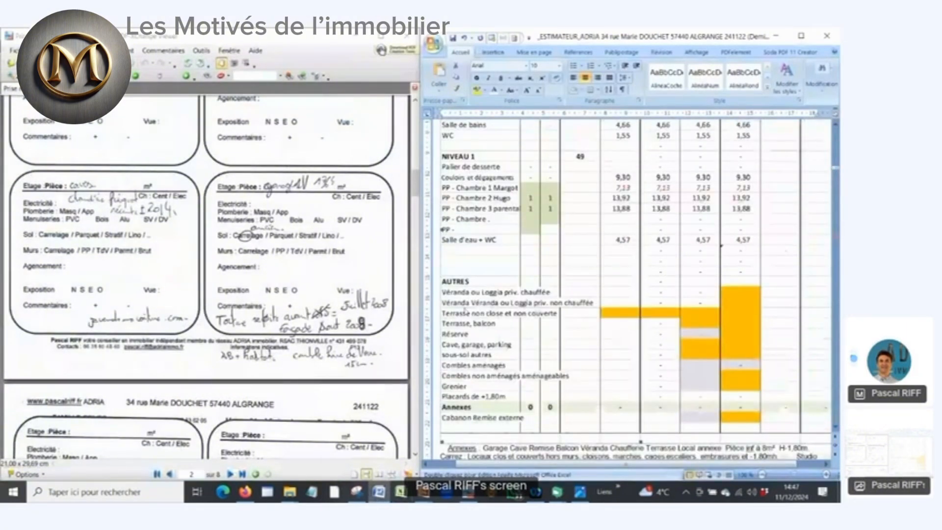
double_click(465, 327)
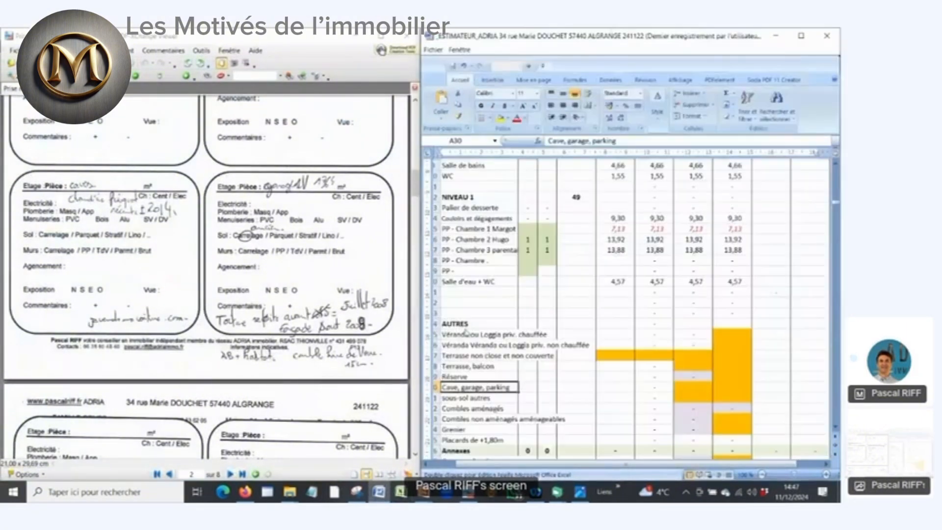
click(432, 387)
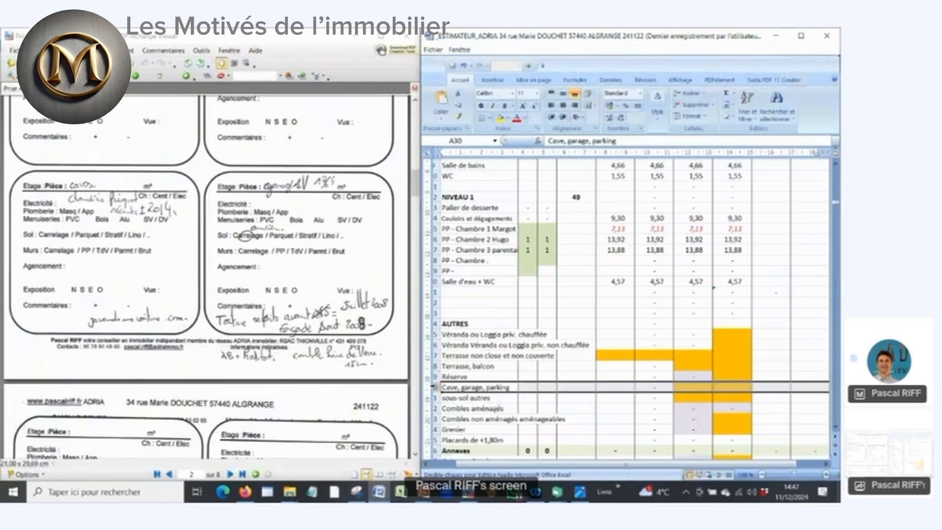
key(ctrl+c)
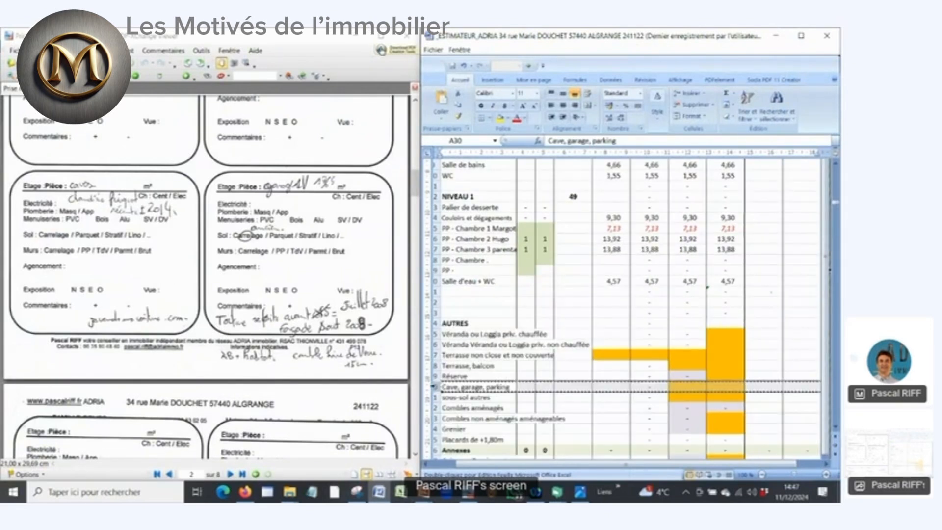
right_click(434, 389)
click(478, 307)
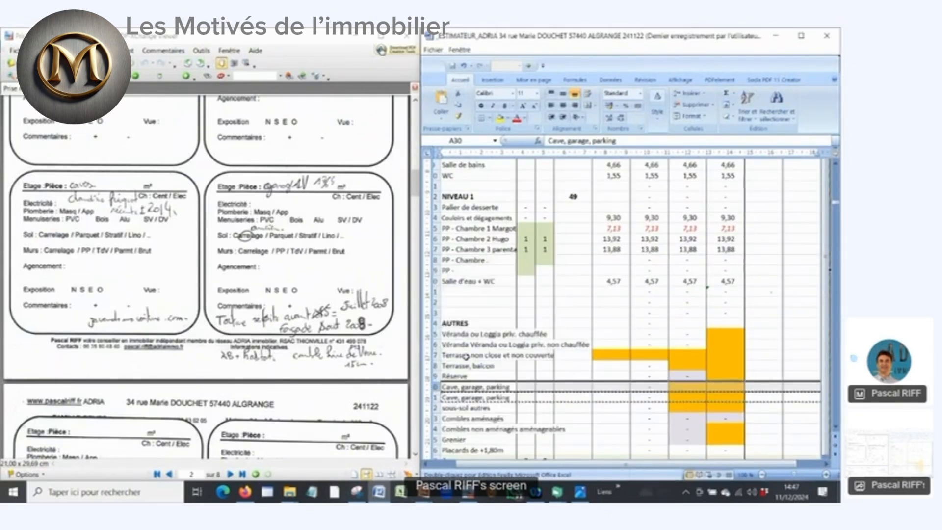
Rename the first of the two Cave, garage, parking rows as "Garage, parking"
double_click(557, 141)
key(Delete)
key(Delete)
key(Delete)
text(G)
key(Return)
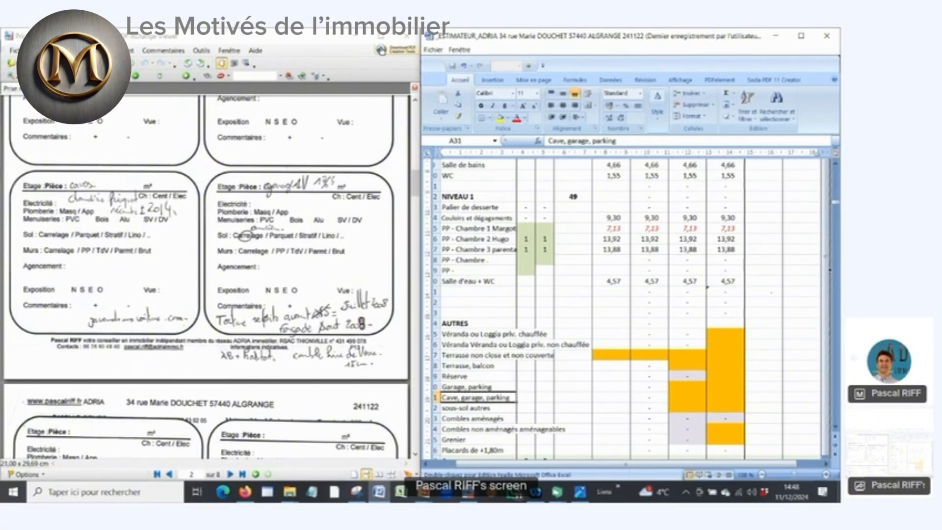
Shorten the label of the remaining Cave, garage, parking row to "Cave"
double_click(556, 141)
click(647, 141)
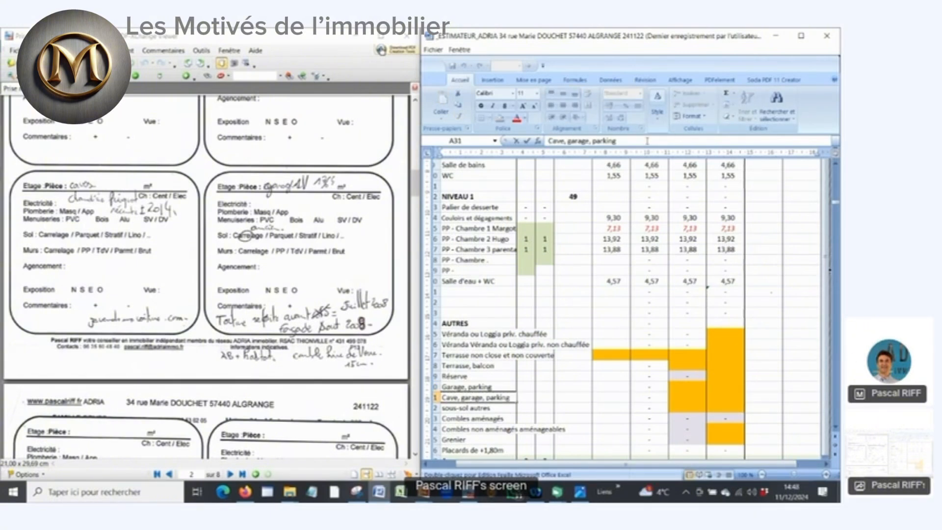
key(BackSpace)
key(BackSpace)
key(BackSpace)
key(BackSpace)
key(BackSpace)
key(BackSpace)
key(BackSpace)
key(BackSpace)
key(BackSpace)
key(BackSpace)
key(BackSpace)
key(BackSpace)
key(BackSpace)
key(BackSpace)
key(BackSpace)
key(BackSpace)
key(BackSpace)
key(Return)
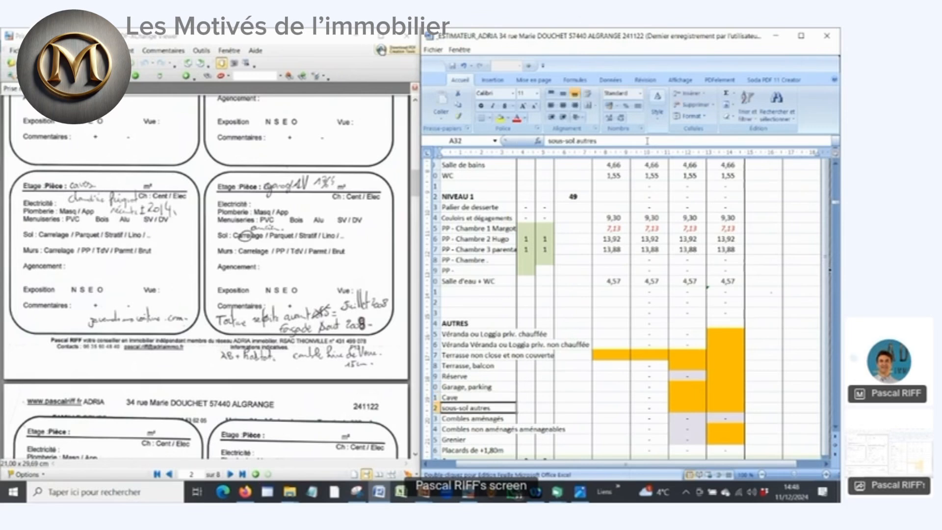
Enter 17,64 as the Surface plancher of the Garage, parking row
key(Up)
key(Up)
key(Right)
key(Right)
key(Right)
key(Right)
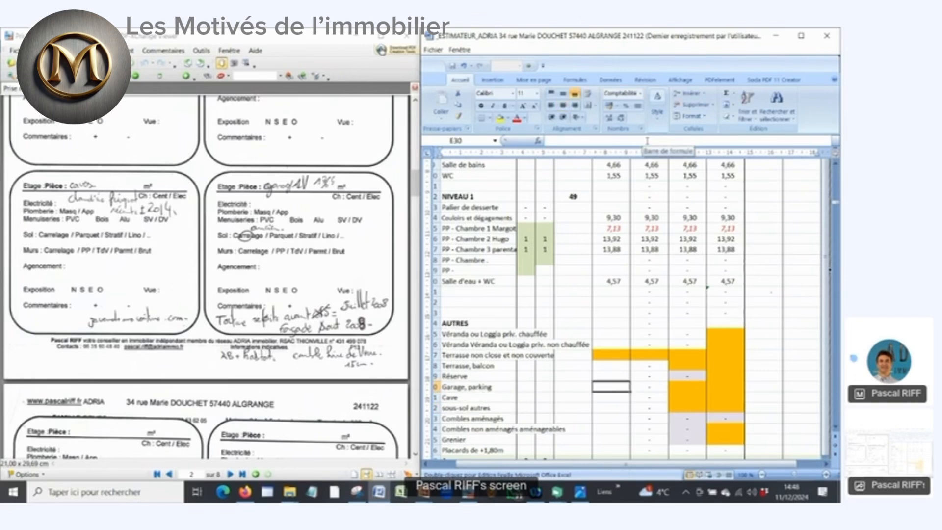
text(17,)
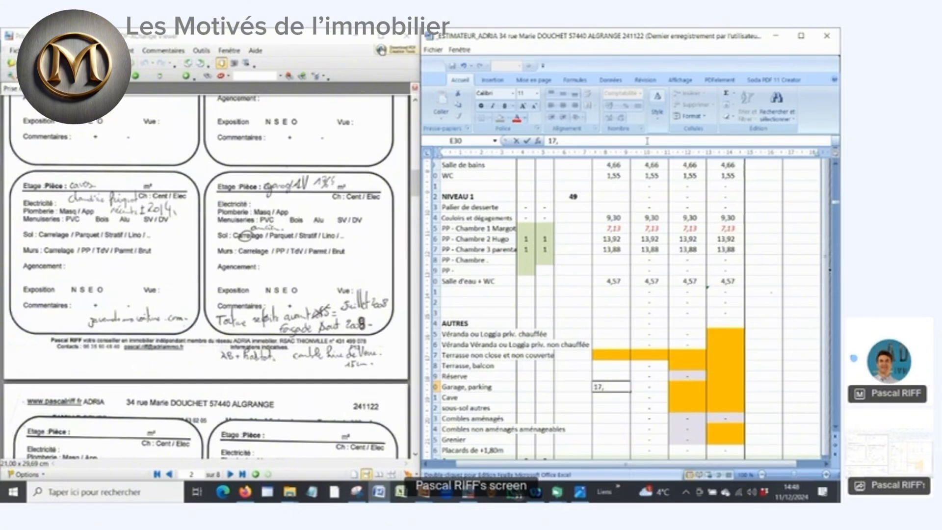
text(64)
key(Return)
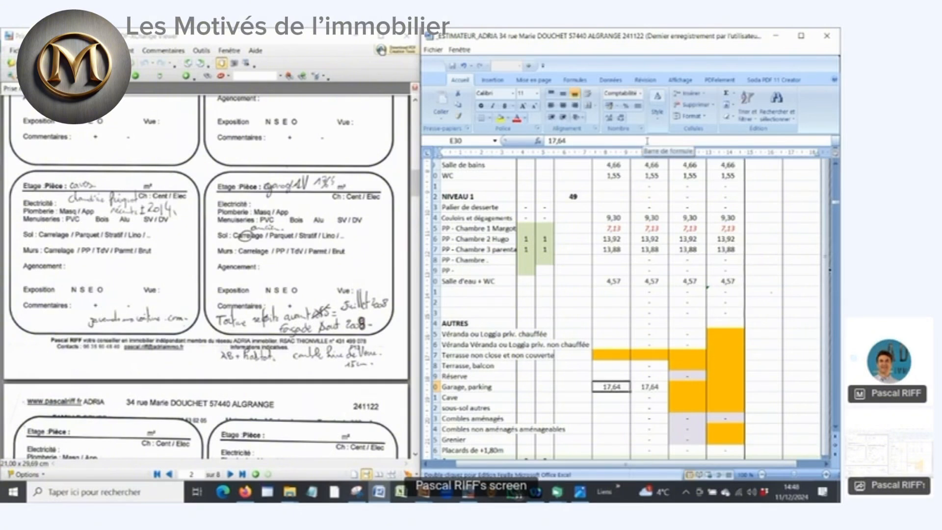
key(Return)
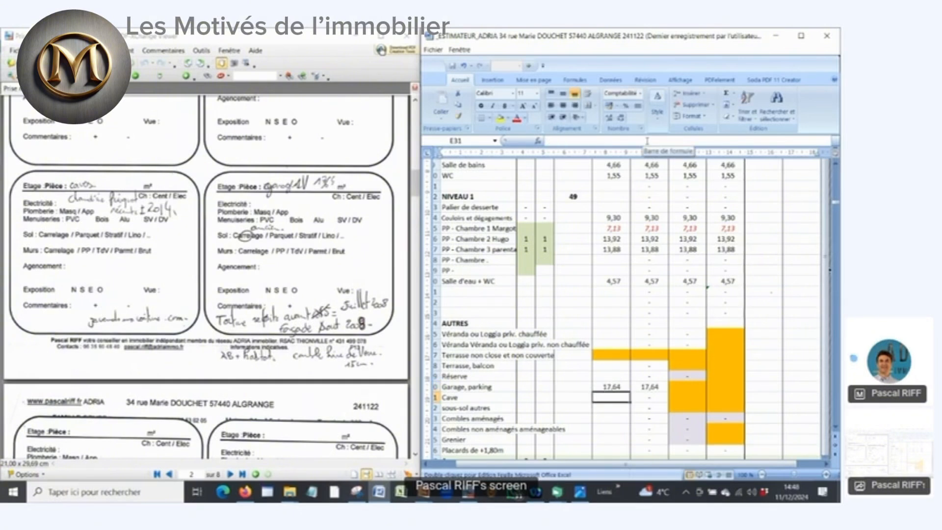
Calculate the Cave row's Surface plancher as the RDJ level surface minus the garage surface with the formula =D3-E30
text(=)
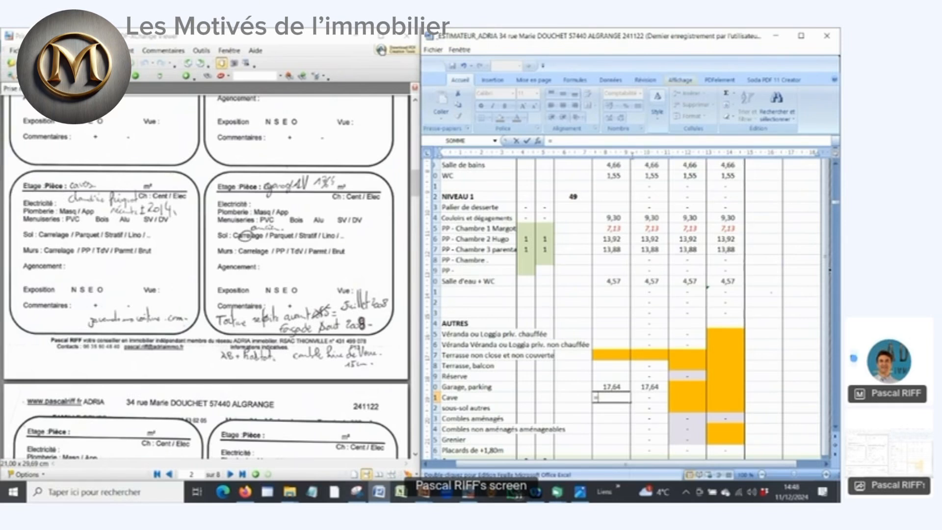
click(836, 166)
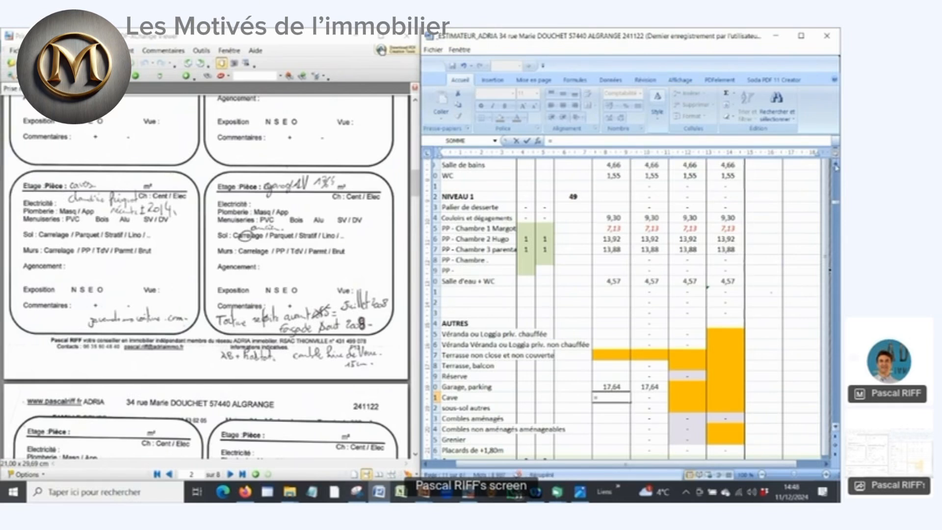
scroll(836, 166, up, 5)
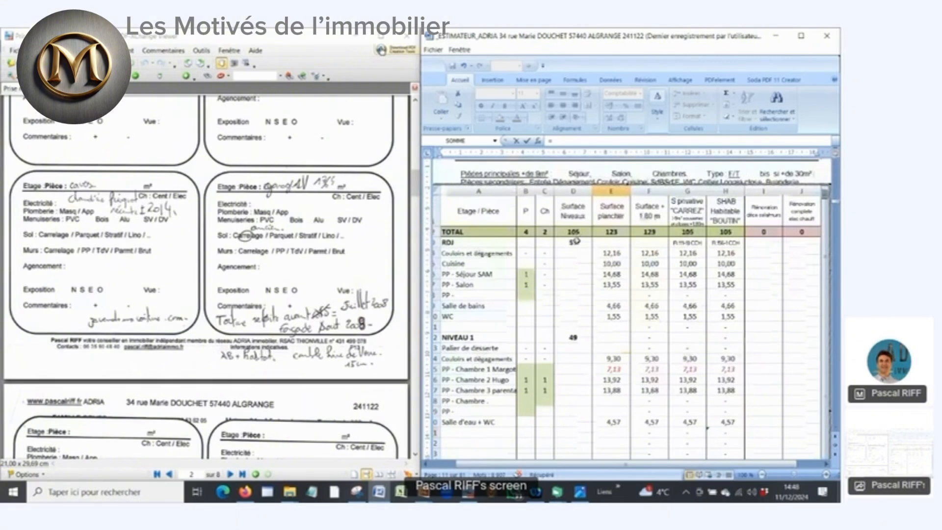
click(573, 243)
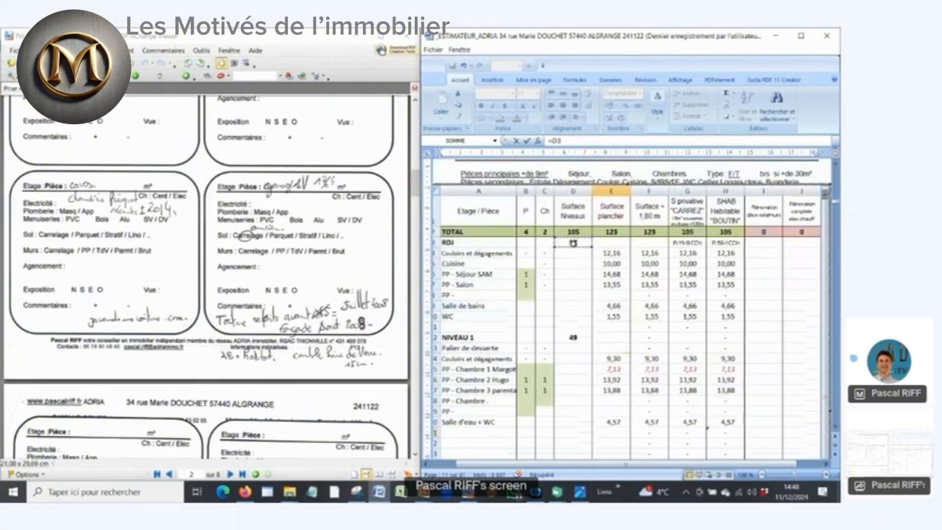
text(-)
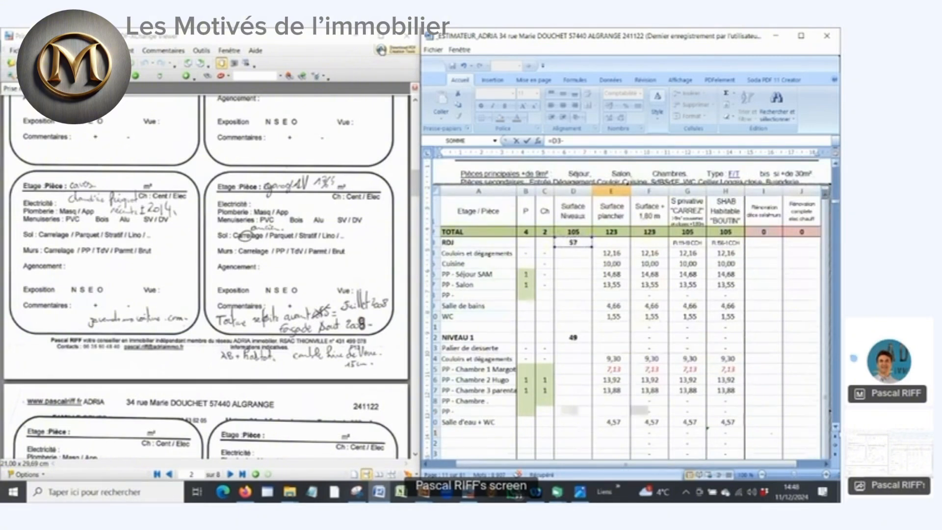
scroll(603, 430, down, 2)
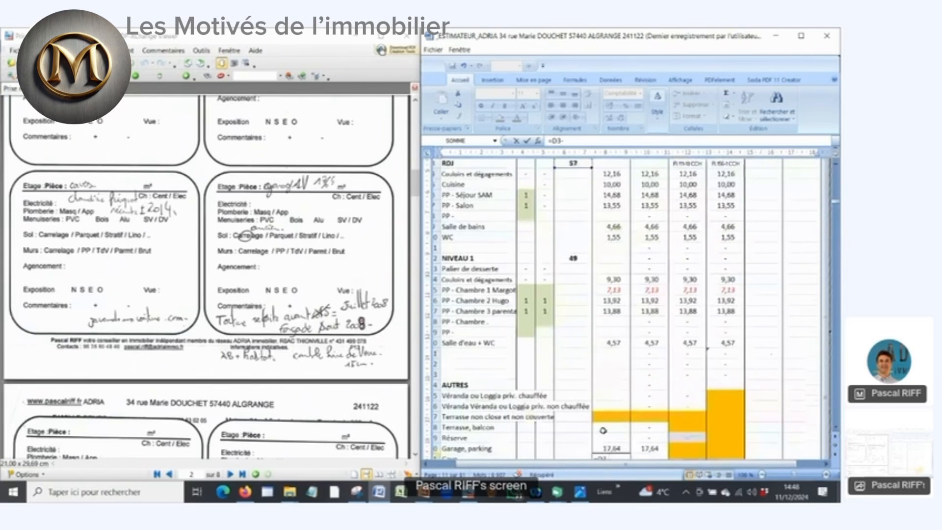
click(607, 448)
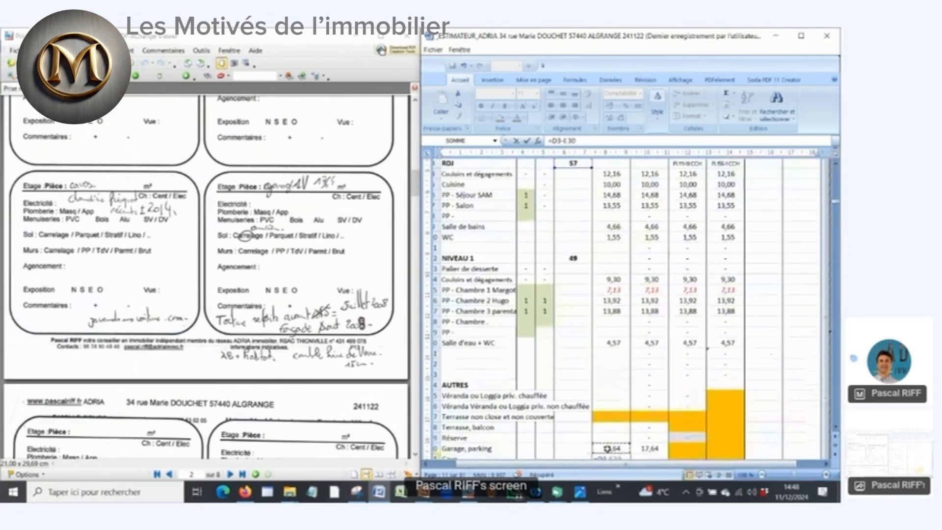
key(Return)
scroll(549, 394, down, 2)
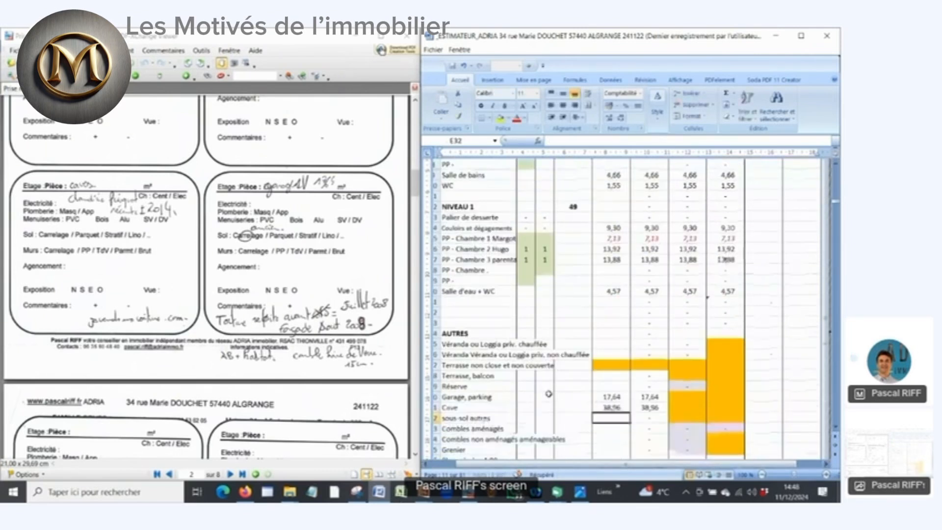
Total the AUTRES section's Surface plancher values in its Surface Niveaux cell D24 with a SOMME formula and make the total bold
key(Up)
key(Up)
key(Left)
key(Up)
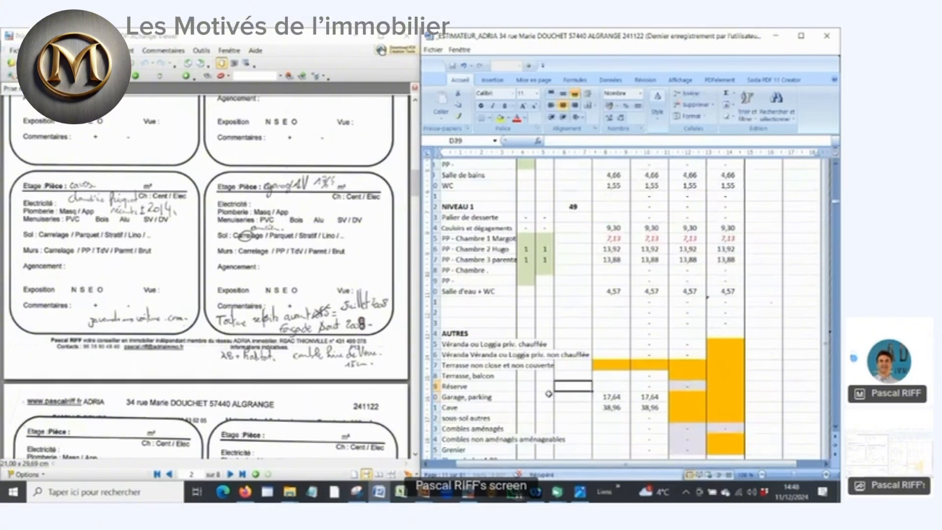
key(Up)
key(Up)
key(Up)
key(Up)
key(Up)
key(Up)
key(Down)
text(=)
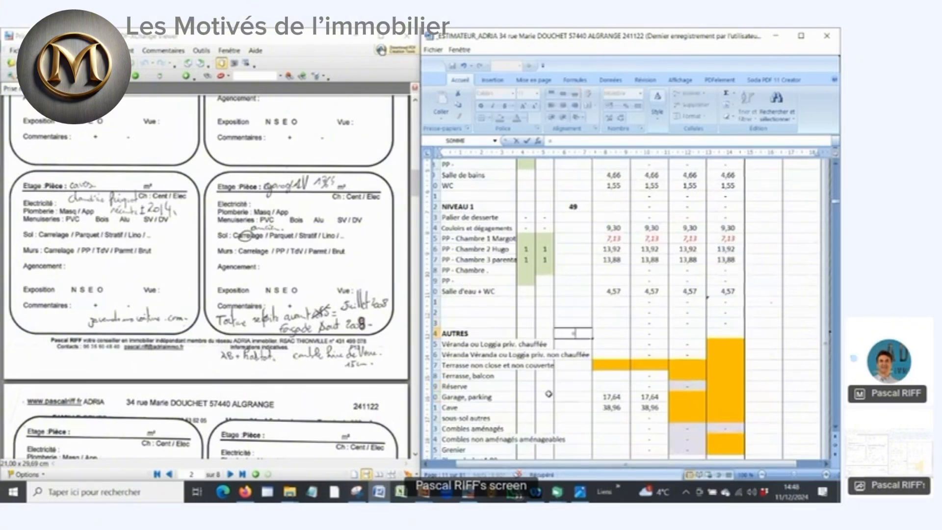
text(somme()
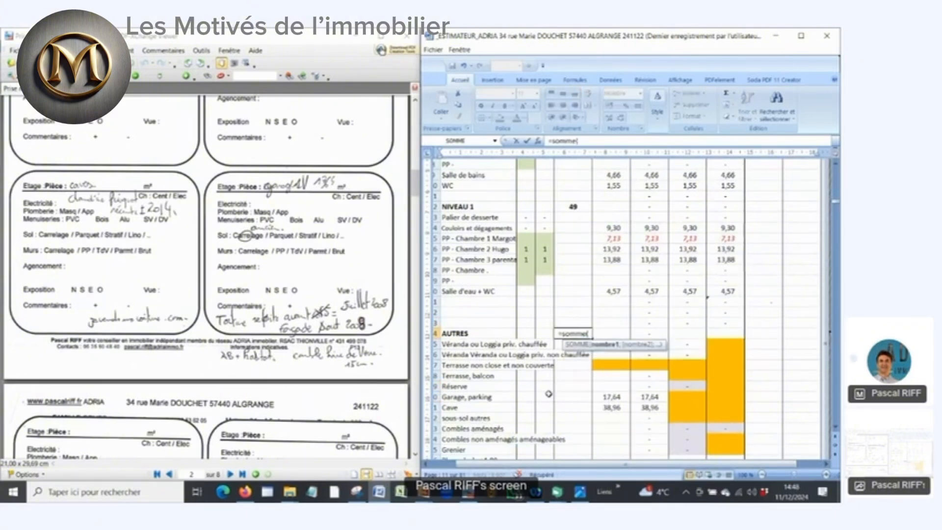
key(Right)
key(shift+Down)
key(shift+Down)
key(shift+Down)
key(shift+Down)
key(shift+Down)
key(shift+Down)
key(shift+Down)
key(shift+Down)
key(shift+Down)
key(shift+Down)
key(shift+Down)
key(shift+Down)
key(shift+Down)
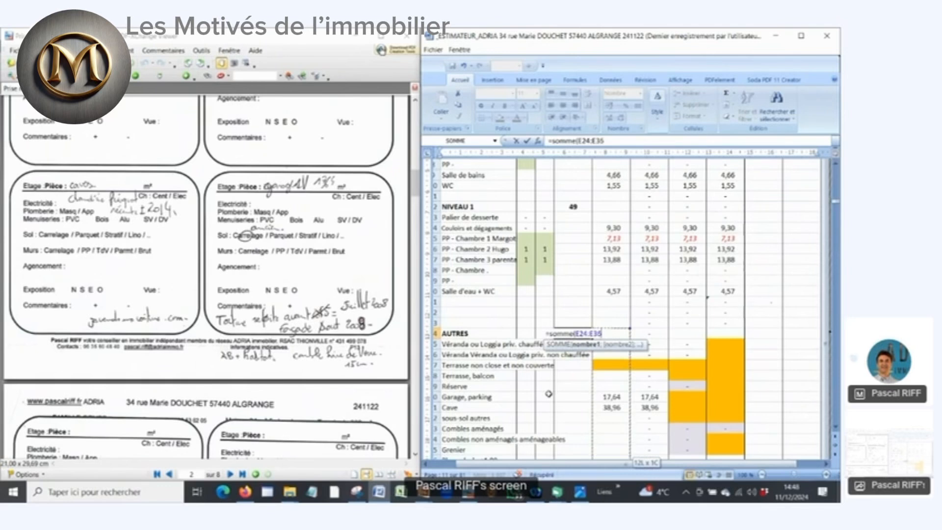
key(shift+Down)
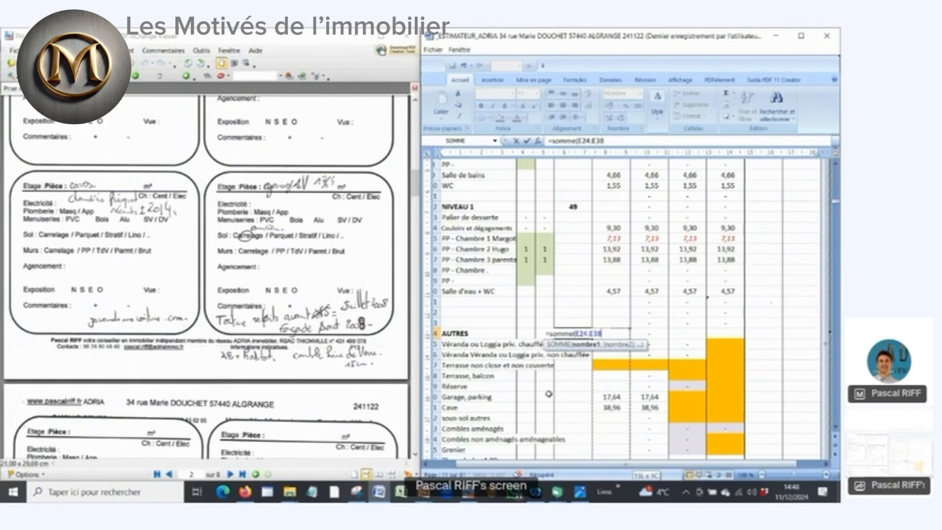
key(shift+Up)
key(Return)
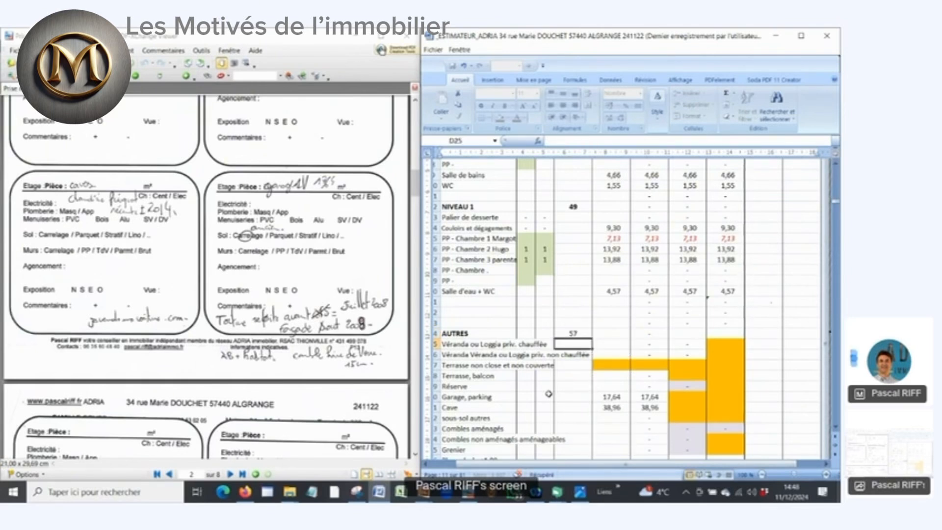
key(Up)
key(Right)
key(Right)
key(Right)
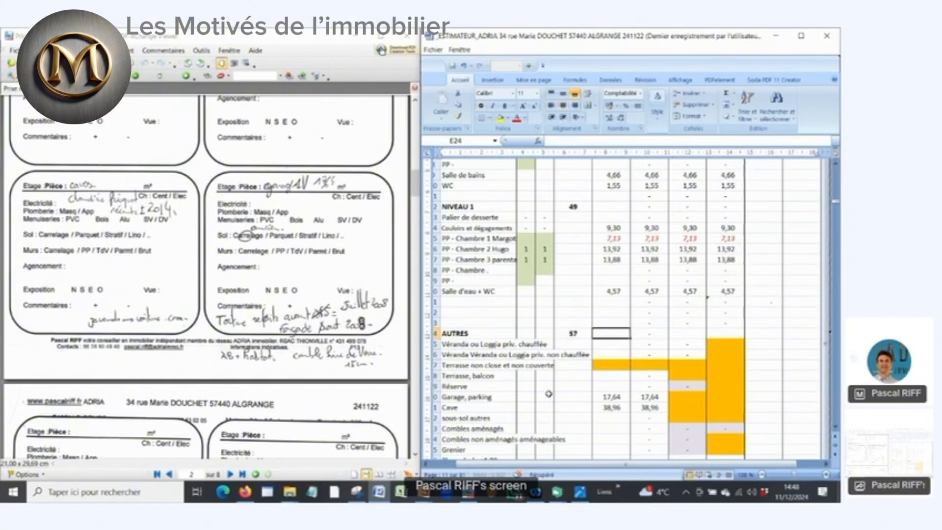
Check the Garage, parking row and the formula behind the Cave row's Surface plancher
key(Down)
key(Down)
key(Down)
key(Down)
key(Down)
key(Left)
key(Left)
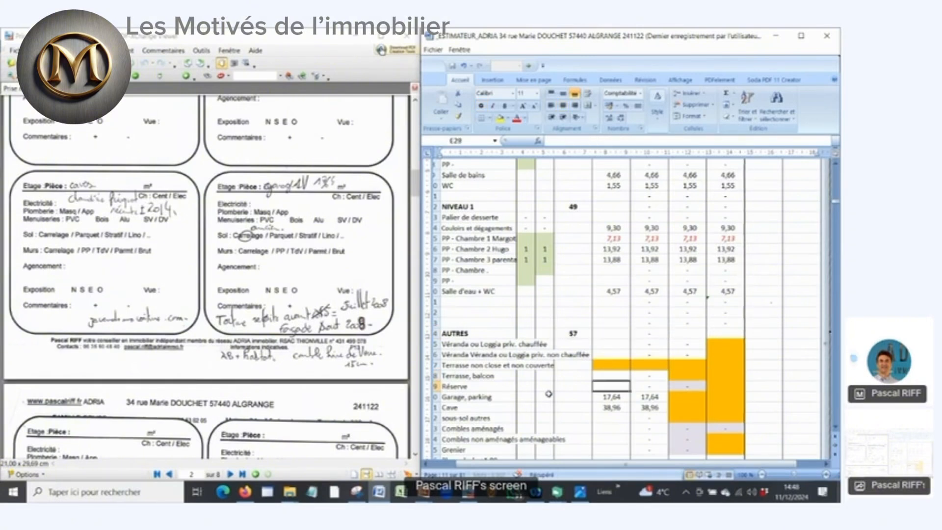
key(Down)
key(Home)
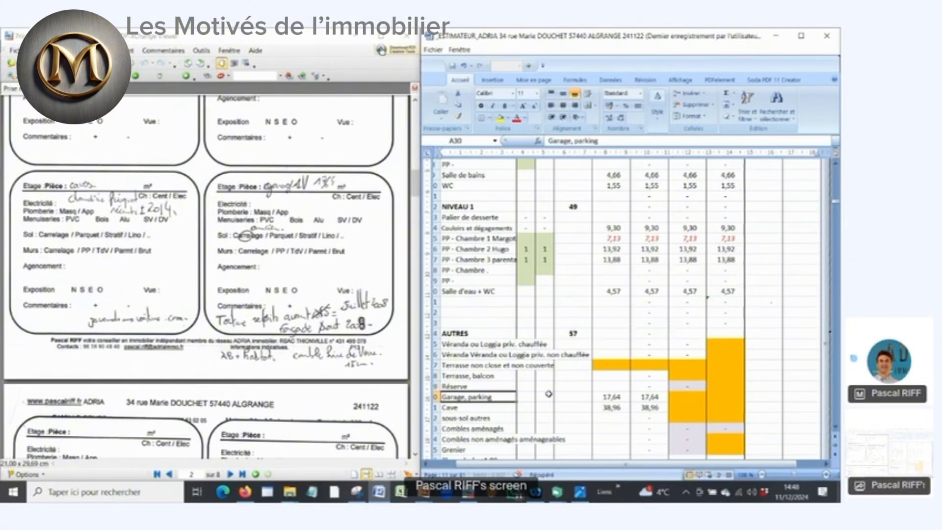
key(Right)
key(Right)
key(Right)
key(Right)
key(Right)
key(Right)
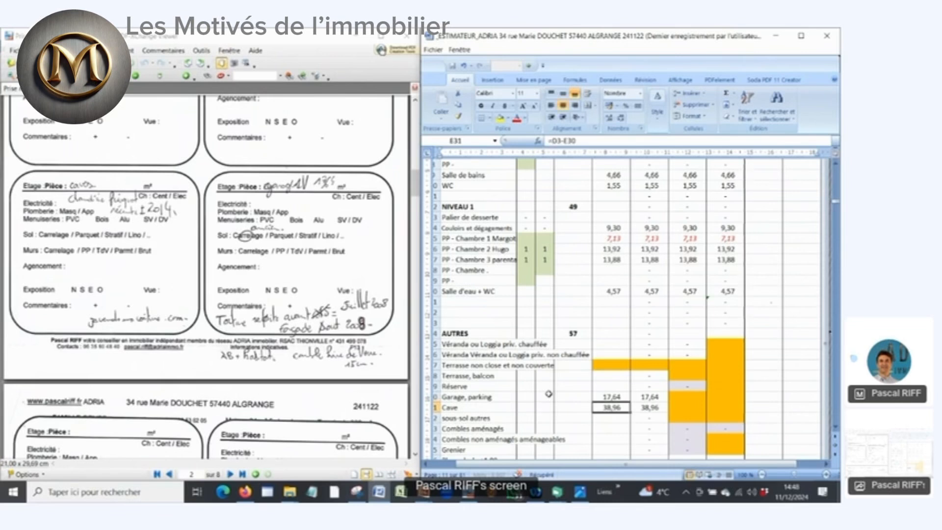
Review the AUTRES rows, the level surfaces and the TOTAL row, including the formula behind the CARREZ total
key(Right)
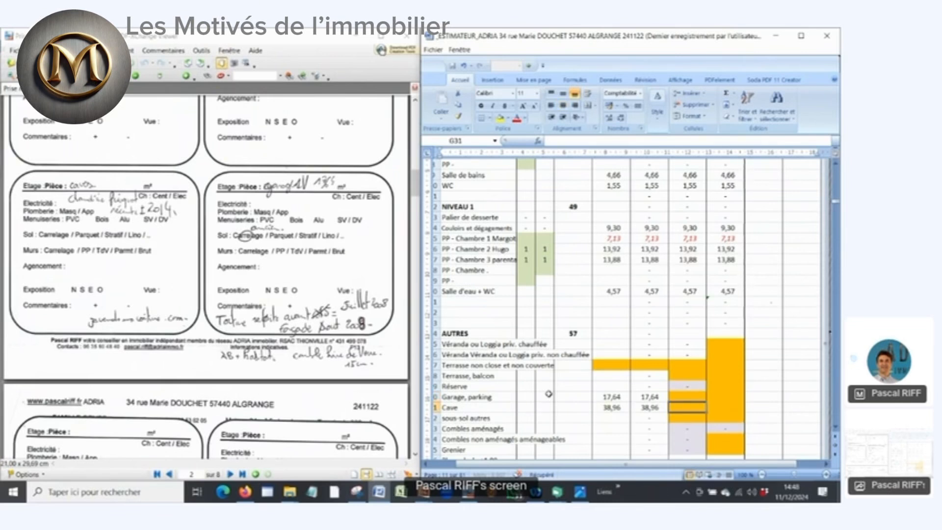
key(Down)
key(Left)
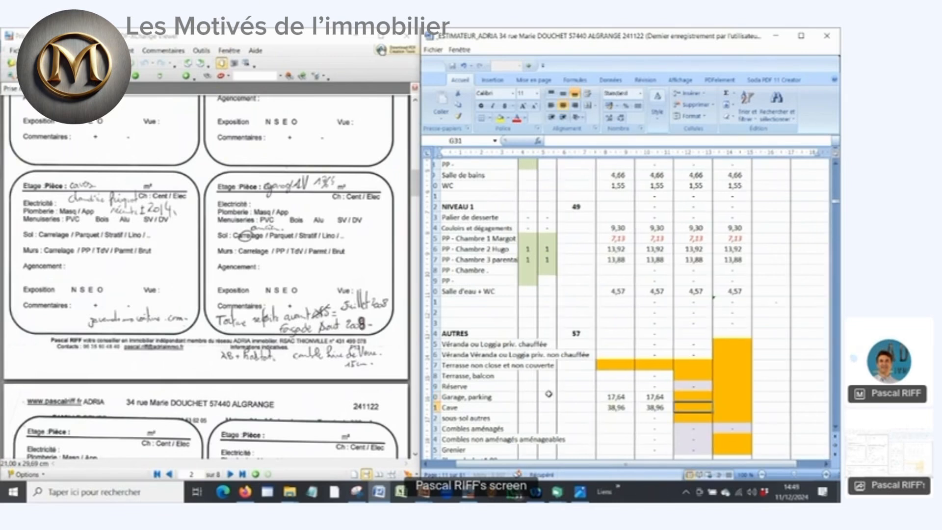
scroll(662, 382, up, 2)
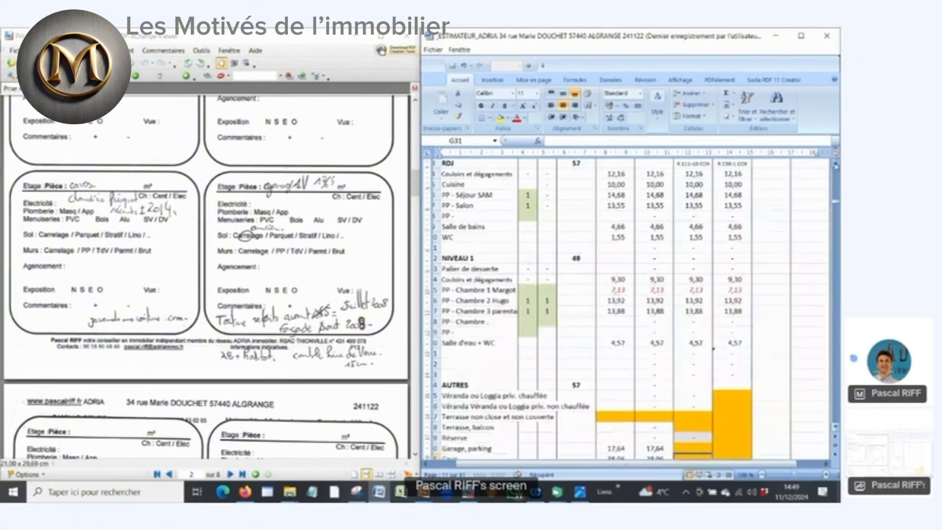
scroll(709, 210, up, 3)
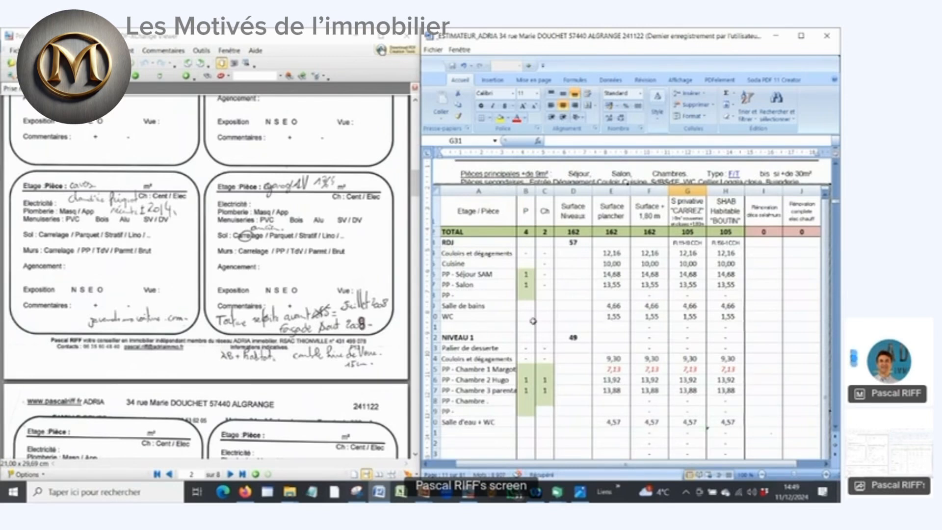
click(481, 326)
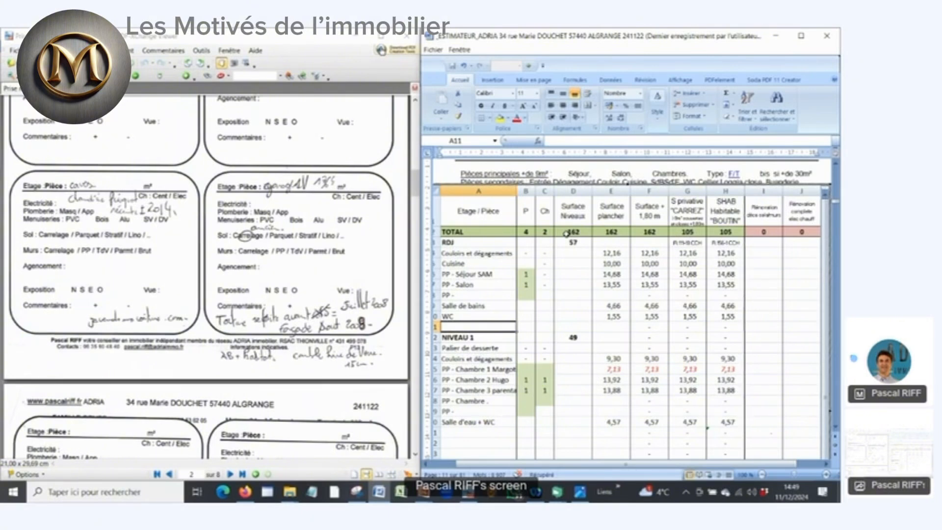
scroll(566, 232, down, 2)
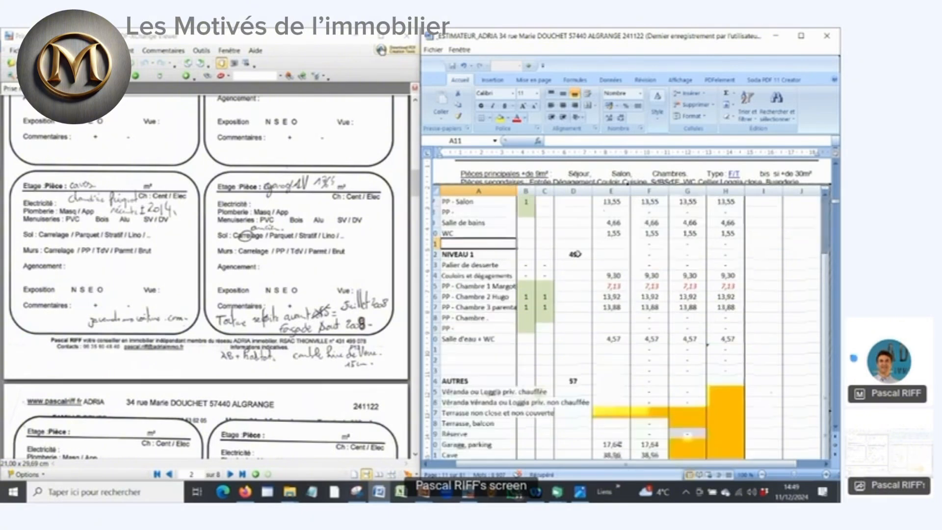
scroll(574, 246, up, 2)
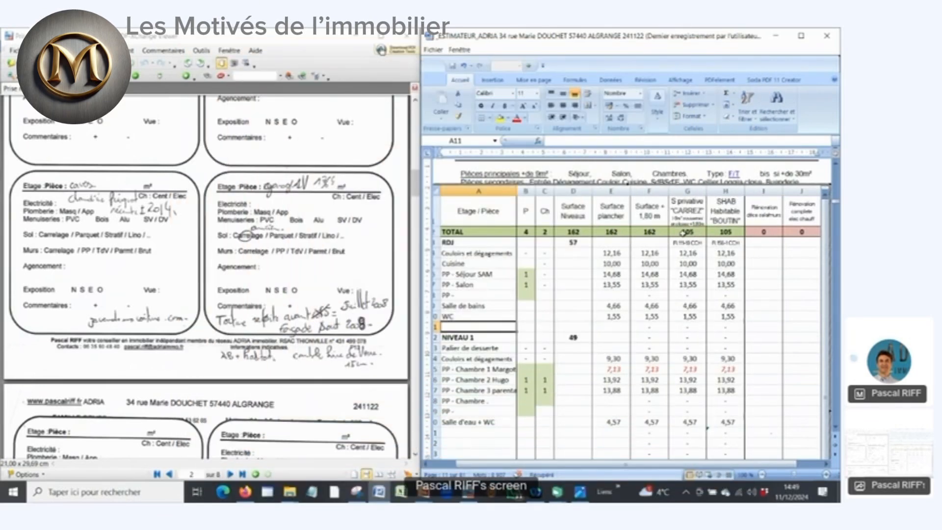
click(685, 231)
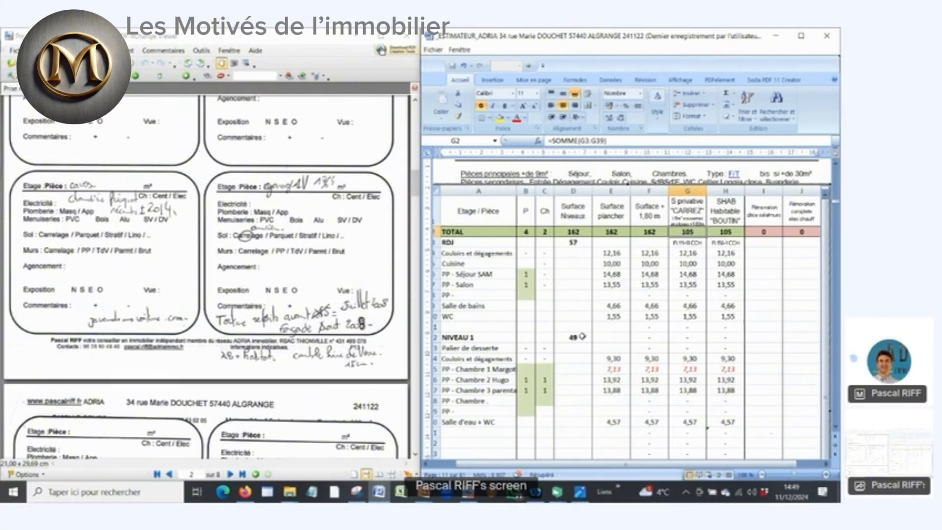
key(Down)
key(Up)
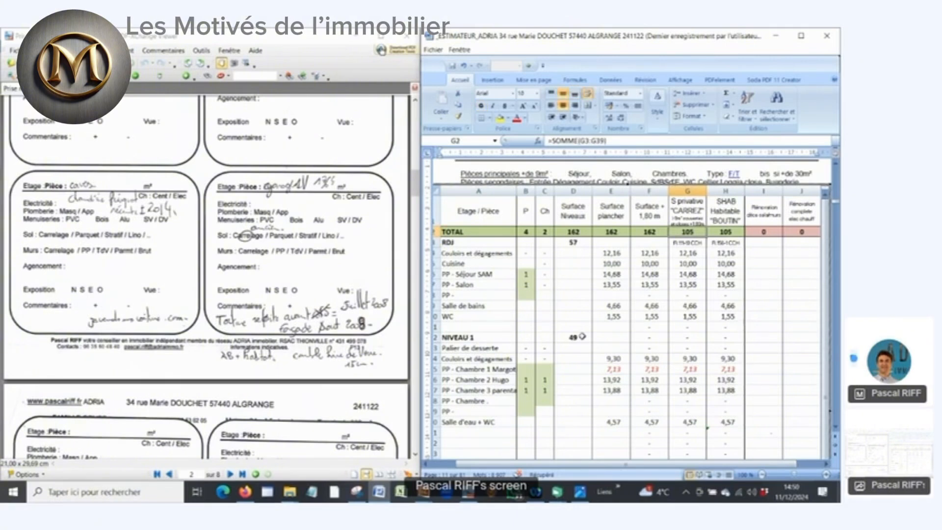
key(Down)
key(Down)
key(Left)
key(Left)
key(Left)
key(Left)
key(Down)
key(Down)
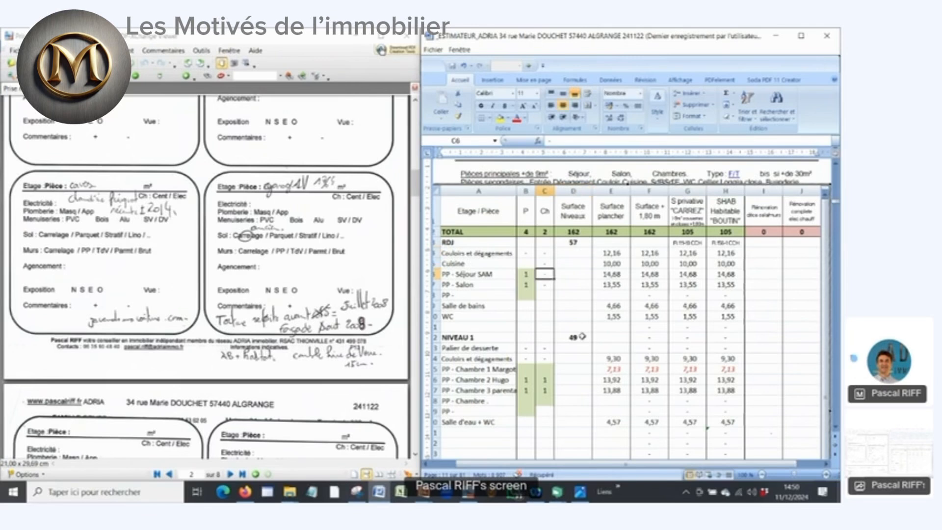
key(Down)
key(Down)
key(Down)
key(Down)
key(Down)
key(Left)
key(Left)
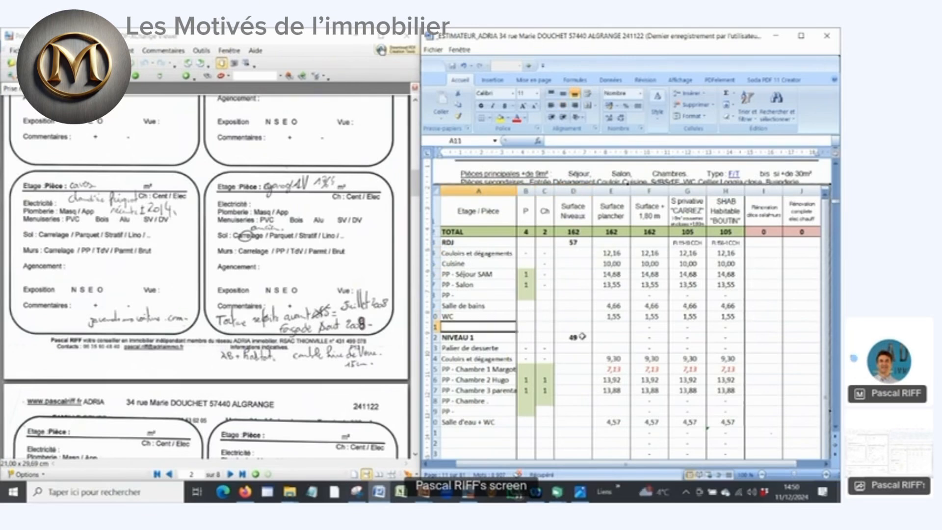
key(Right)
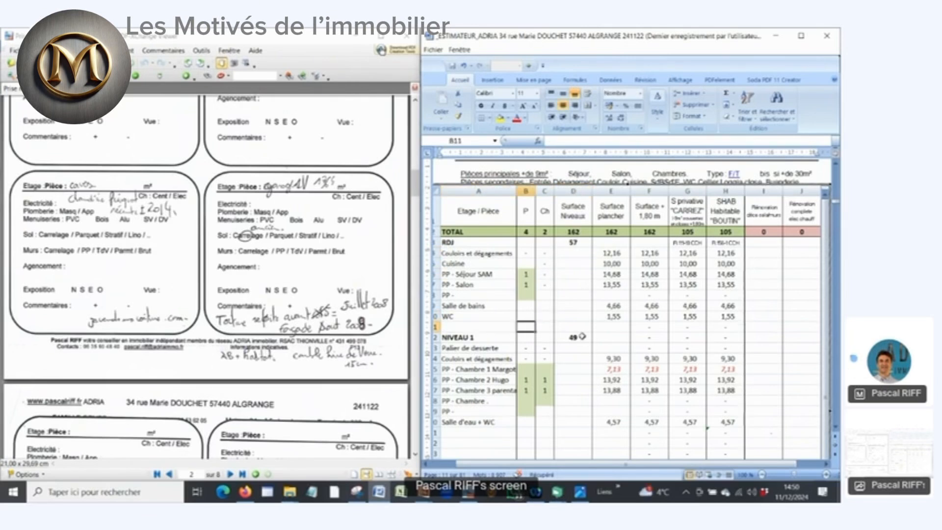
key(Right)
key(Right)
key(Right)
key(Right)
key(Right)
key(Right)
key(Left)
key(Left)
key(Left)
key(Left)
key(Left)
key(Left)
key(Left)
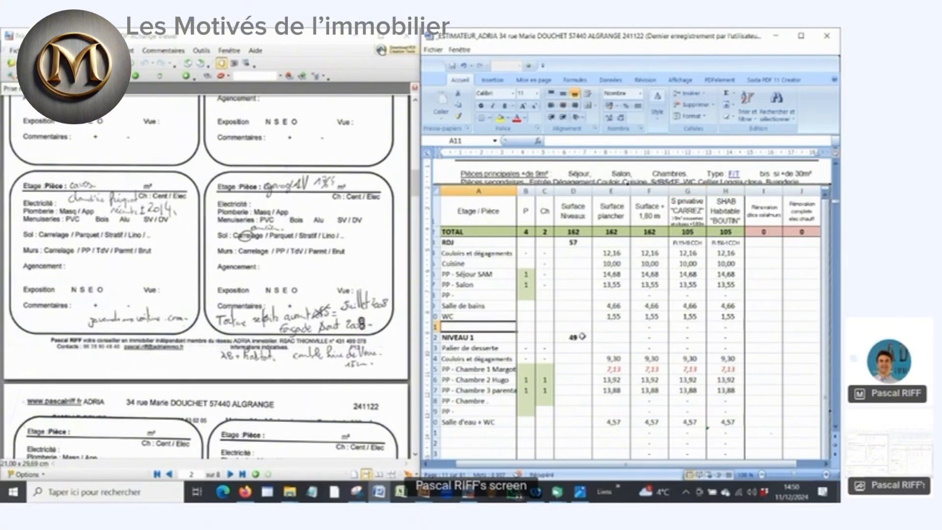
Look back through the handwritten room sheets in the visit notes up to the first page and minimise the notes window
click(242, 197)
scroll(240, 198, down, 9)
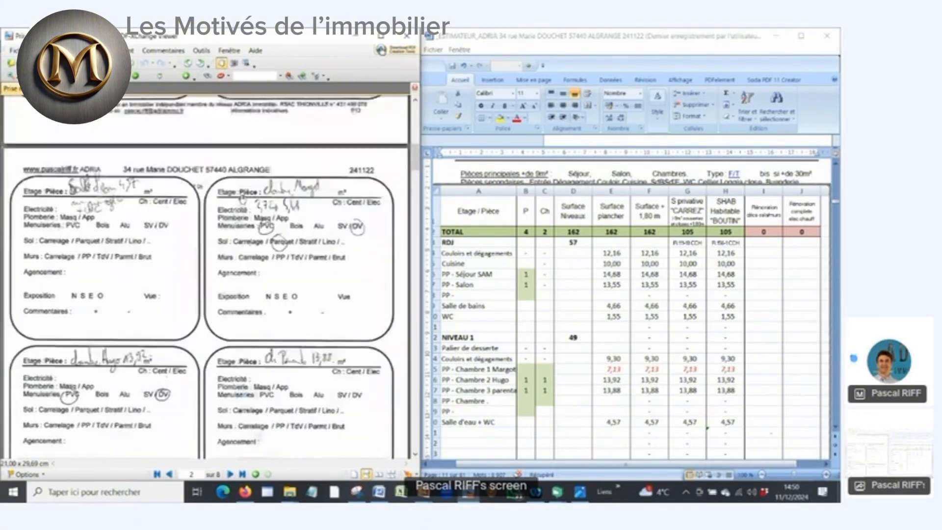
scroll(240, 198, up, 1)
scroll(231, 197, up, 5)
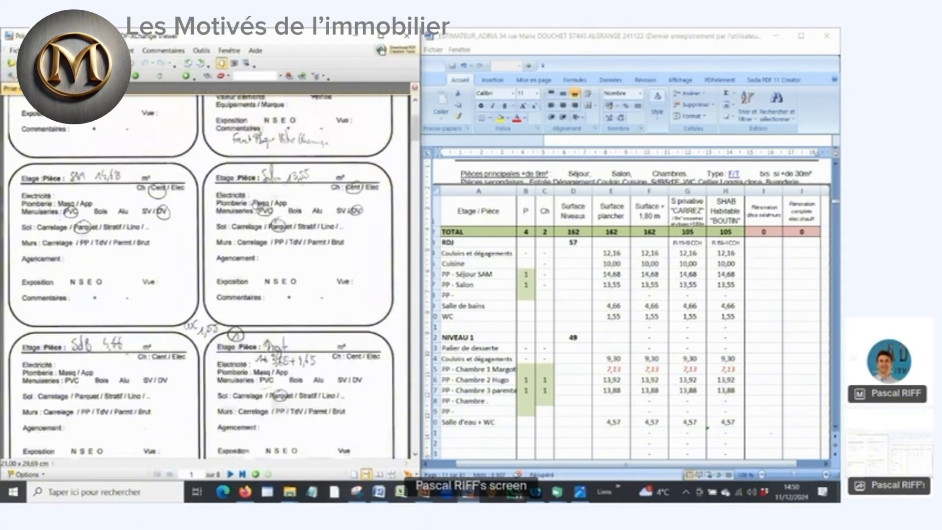
scroll(254, 172, up, 3)
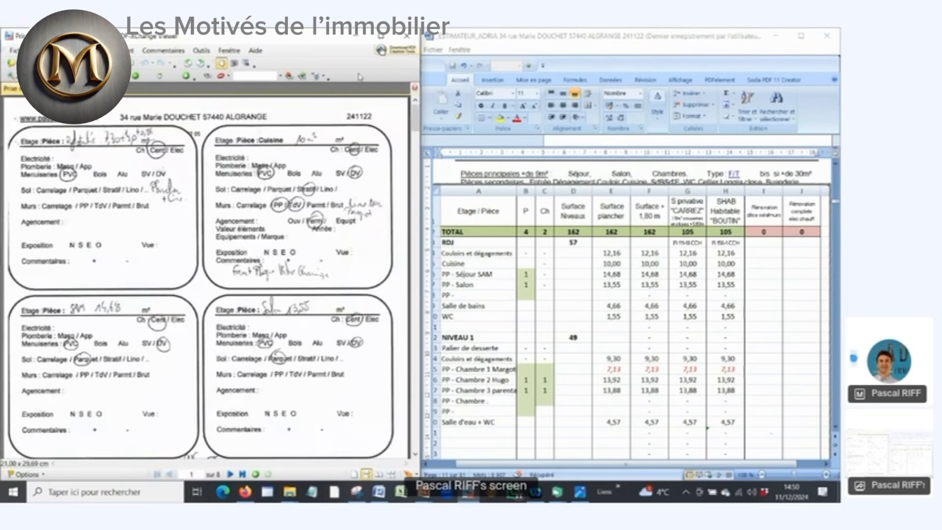
click(356, 36)
Maximise the report window and leave the embedded surfaces table to show the AUDIT DU BIEN page
click(488, 326)
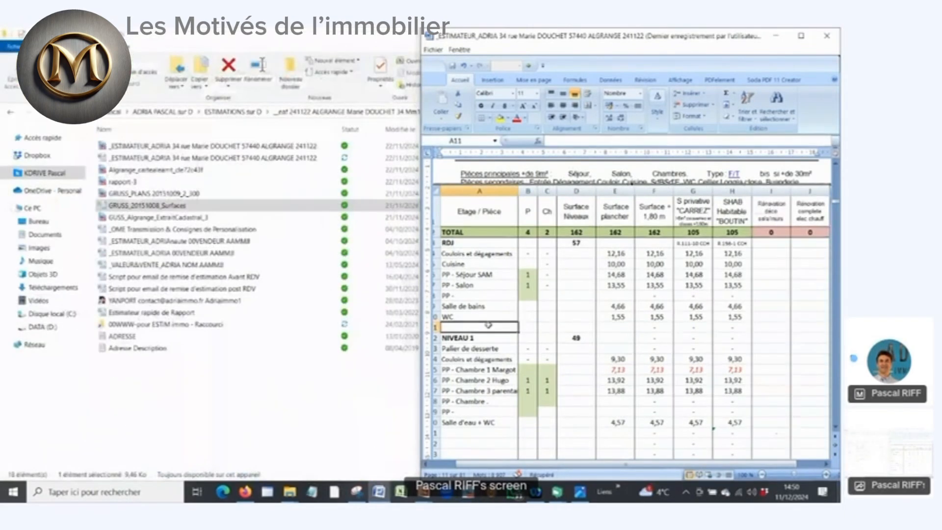
click(805, 38)
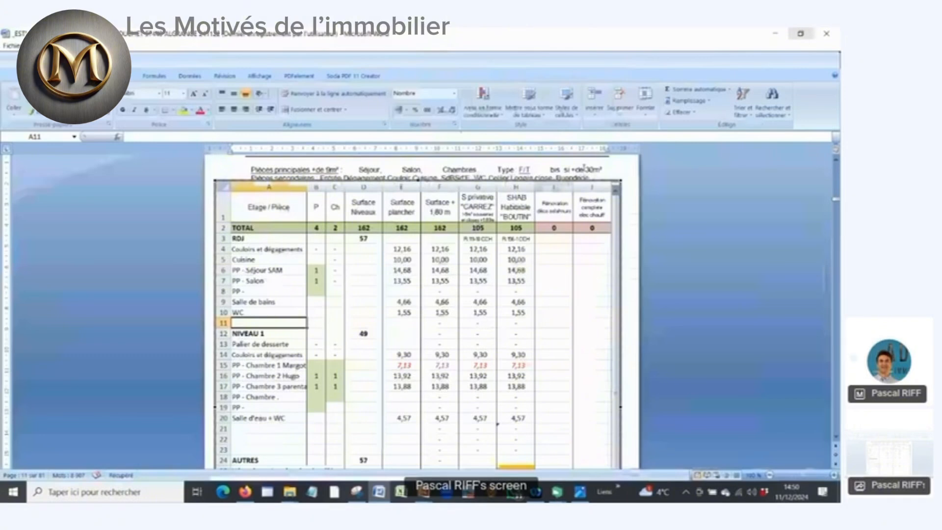
click(584, 168)
scroll(574, 244, down, 1)
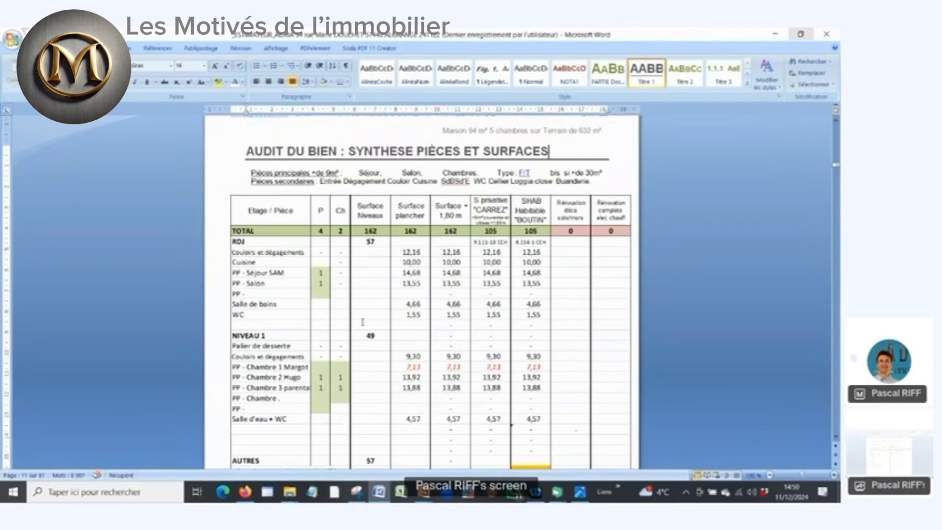
Switch to the running PowerPoint slideshow
click(424, 491)
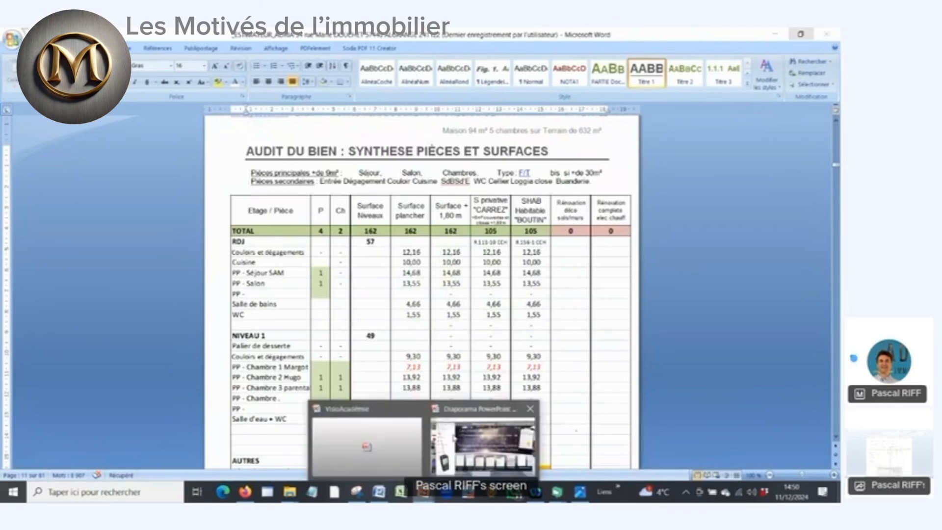
click(455, 438)
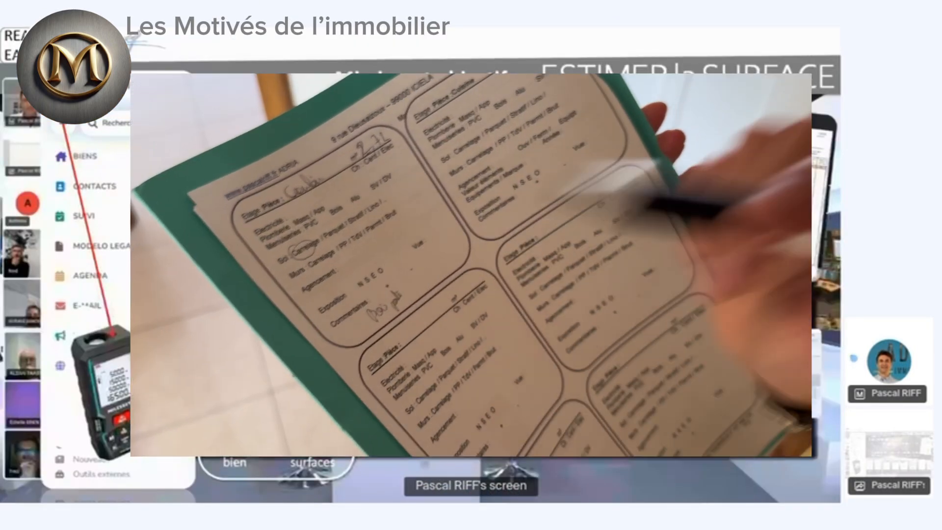